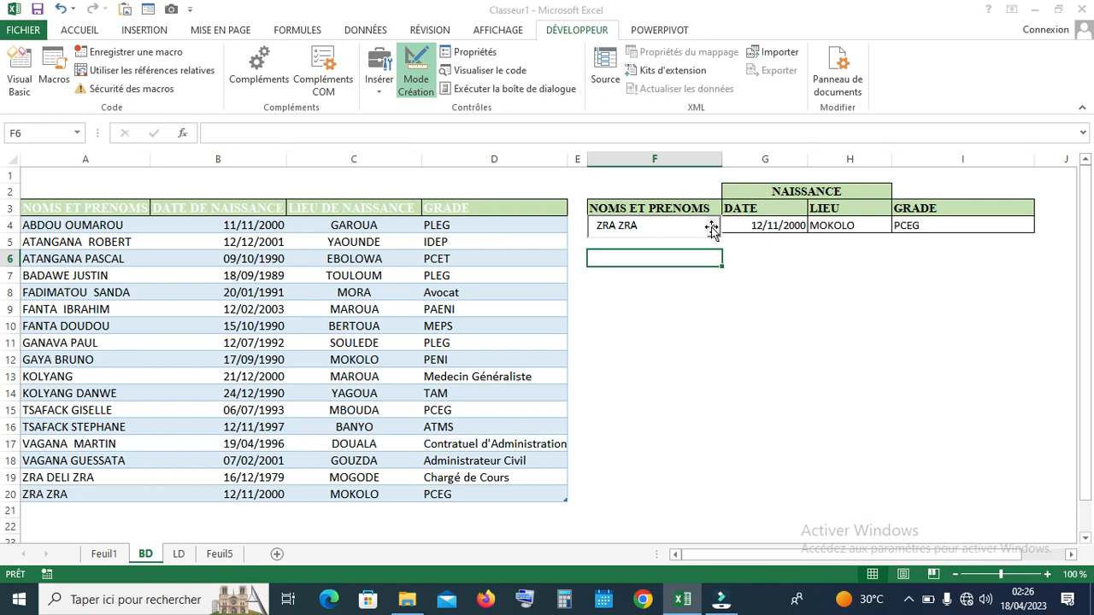
Exit design mode and pick a couple of names from the F4 name picker's dropdown
left_click(416, 73)
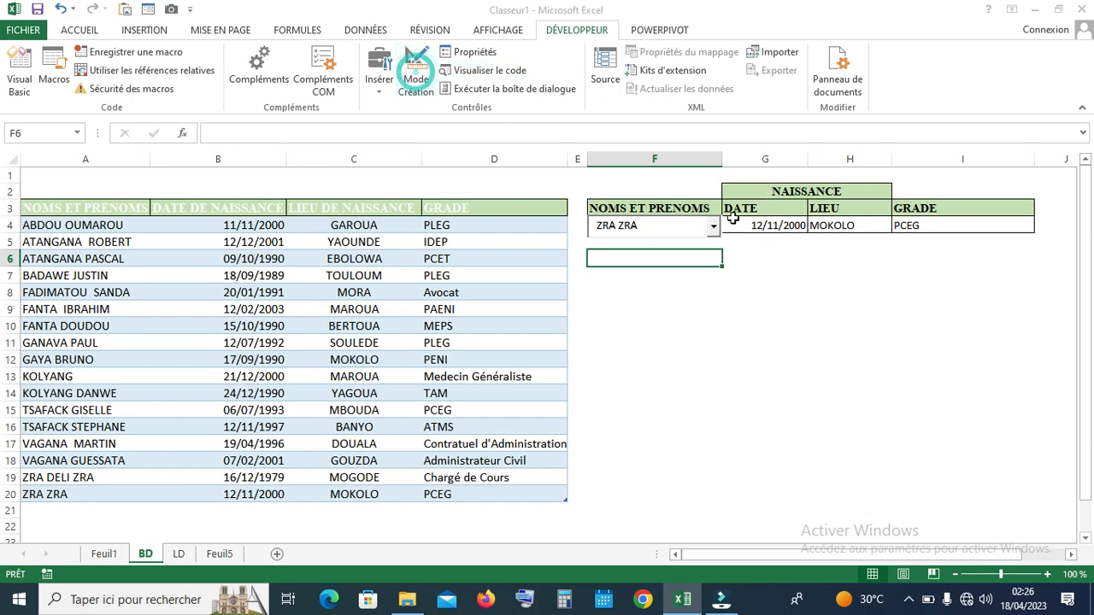
left_click(647, 226)
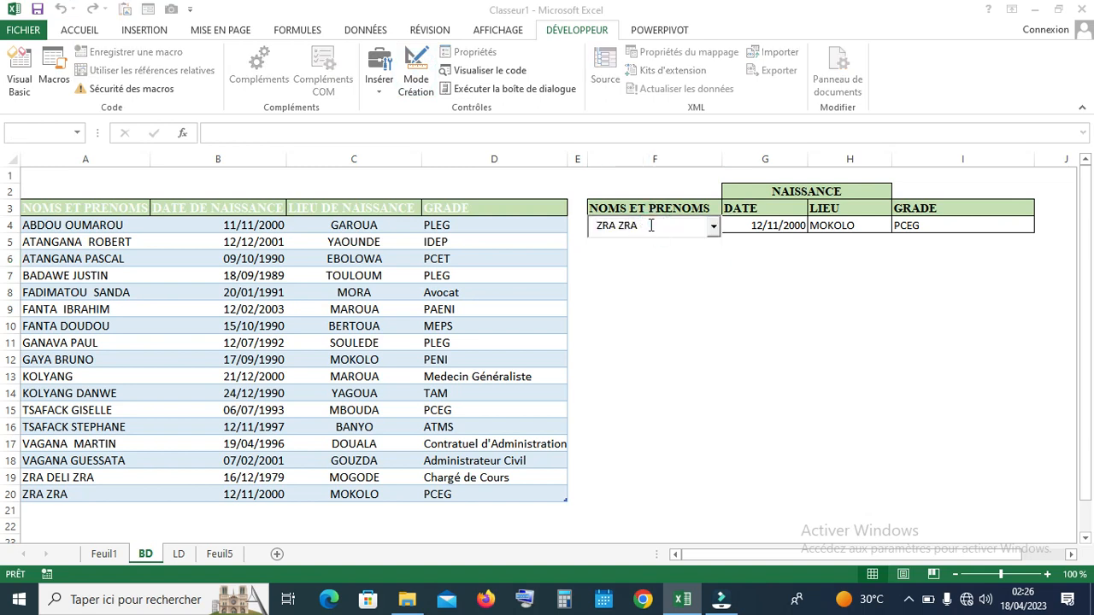
key("BackSpace")
key("BackSpace")
key("BackSpace")
key("BackSpace")
key("BackSpace")
key("BackSpace")
key("BackSpace")
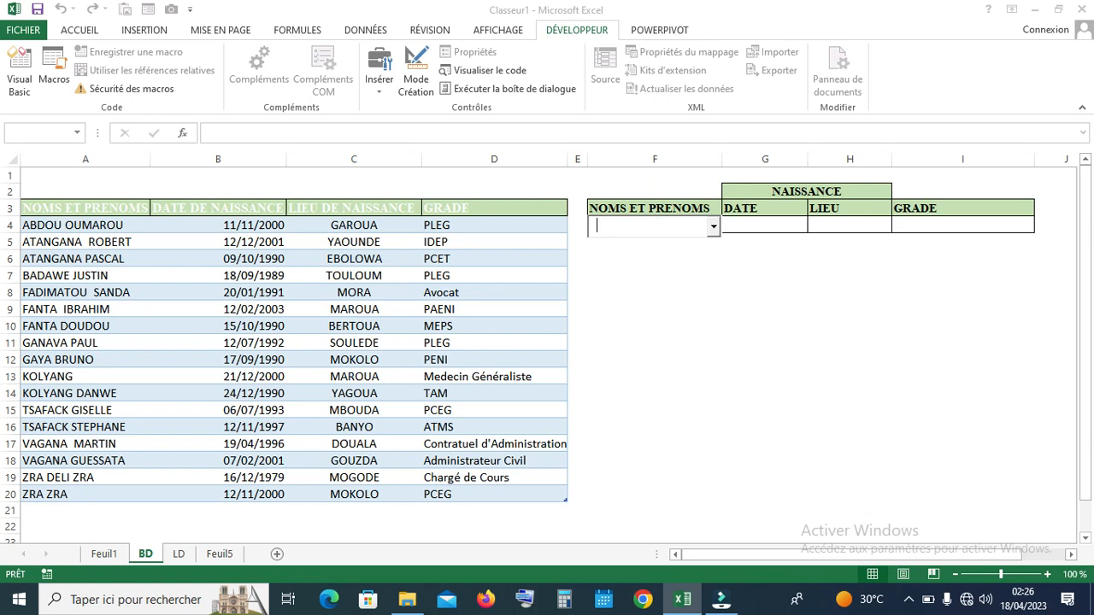
left_click(717, 230)
key("Down")
key("Down")
key("Down")
key("Down")
key("Down")
key("Return")
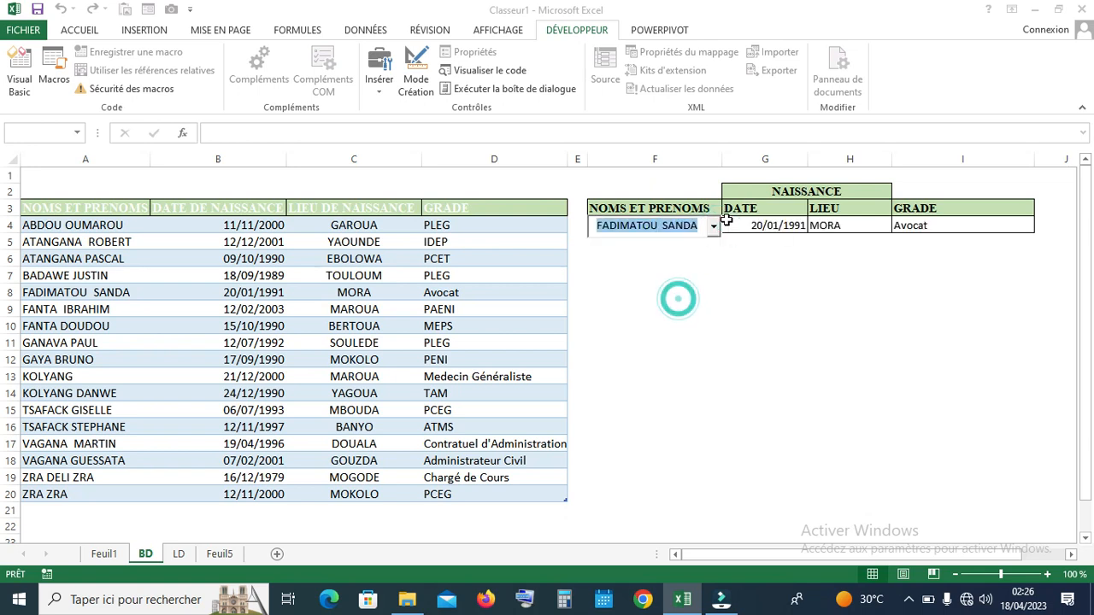
left_click(715, 227)
left_click(674, 316)
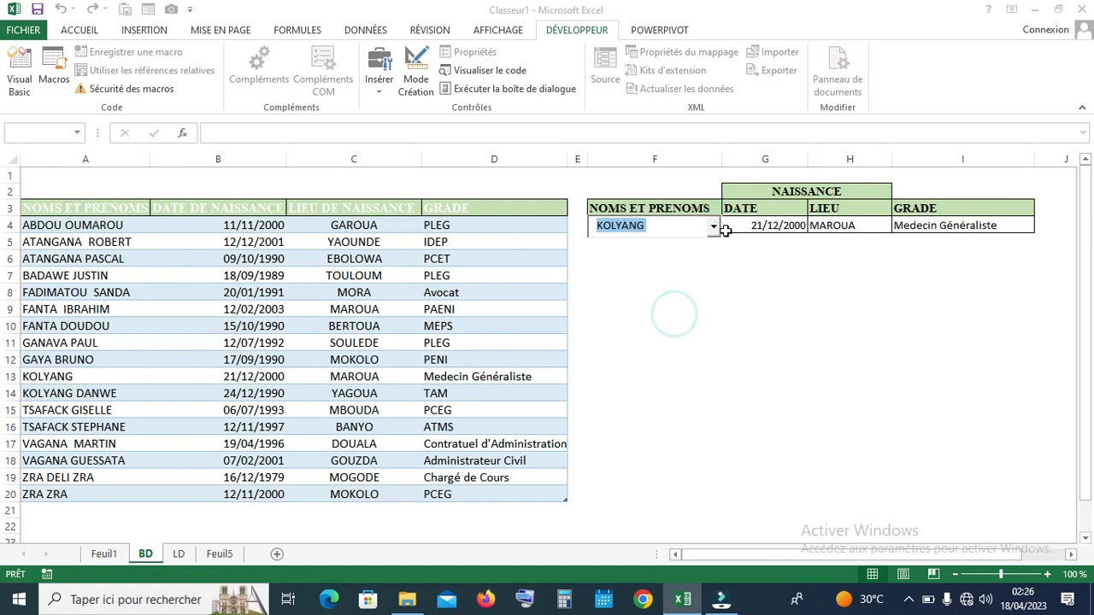
Test autocomplete with A, B and T, ending on the person from MBOUDA, grade PCEG
key("Delete")
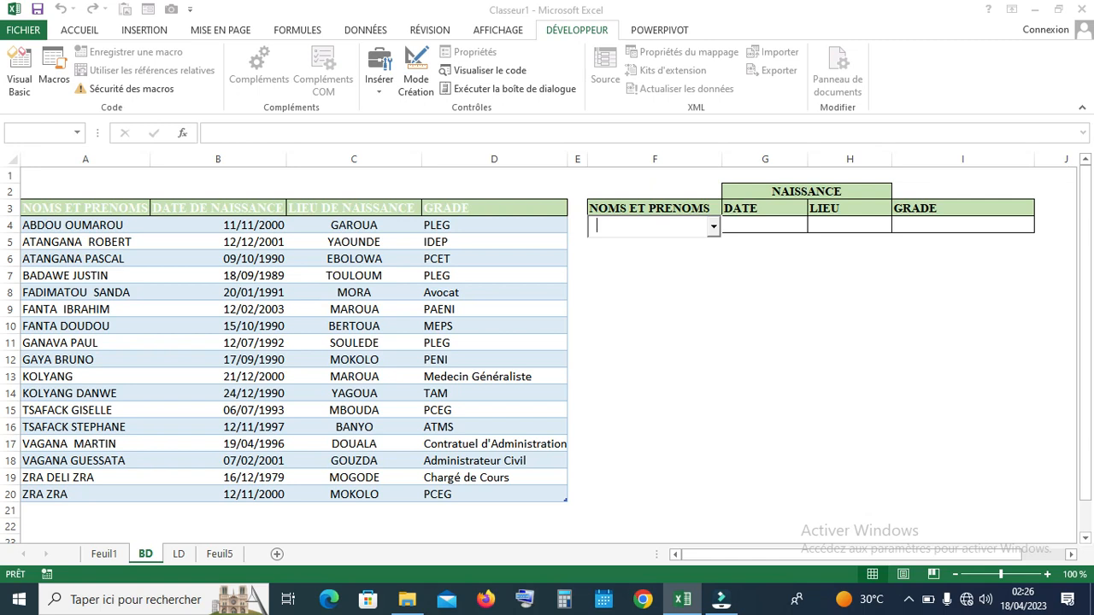
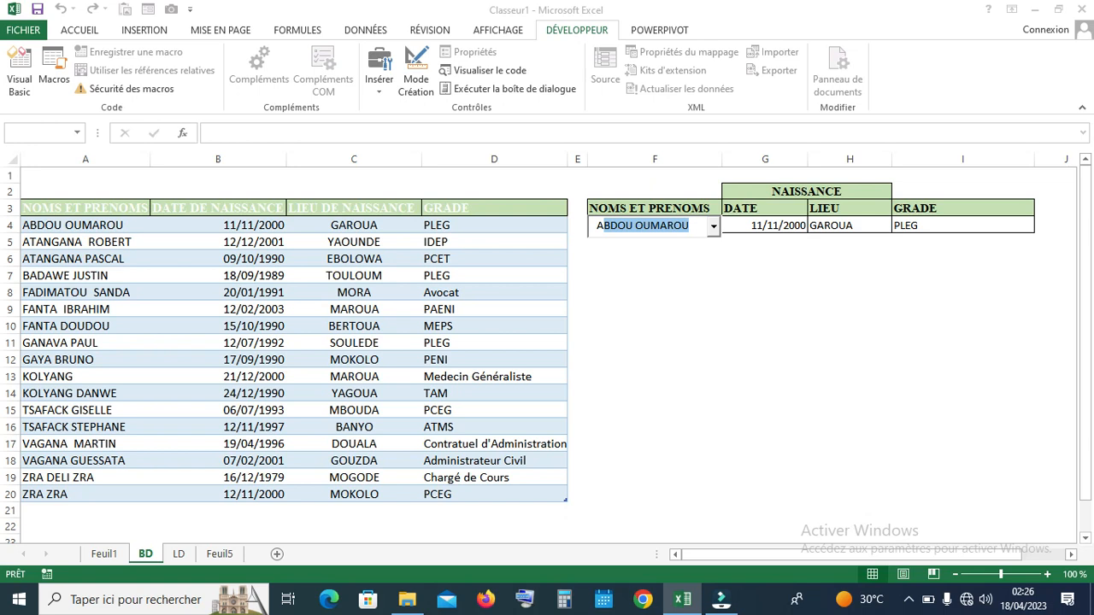
left_click(713, 226)
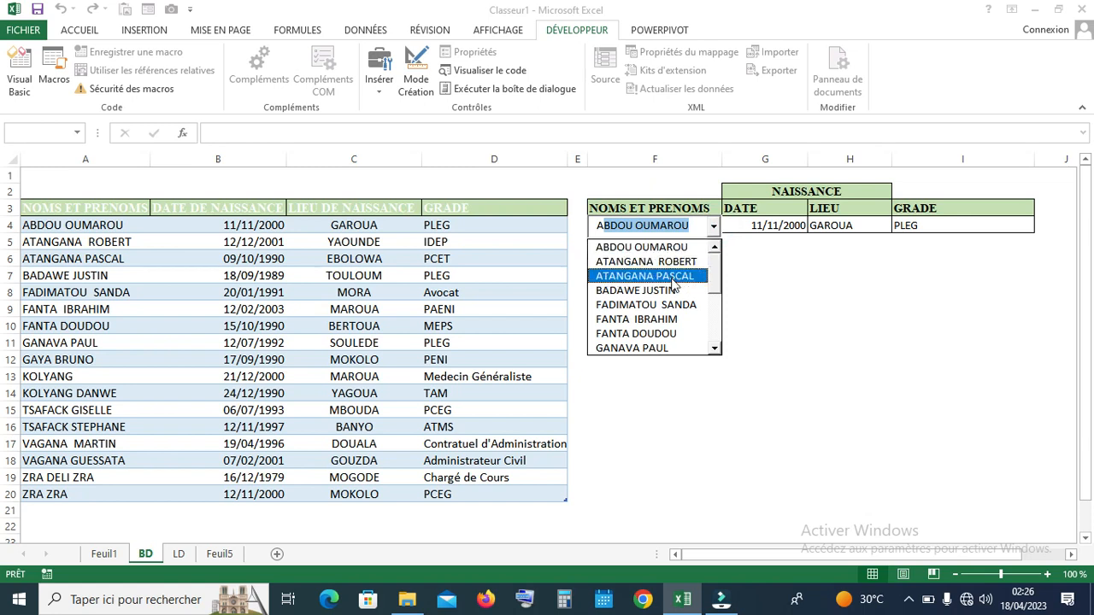
left_click(692, 228)
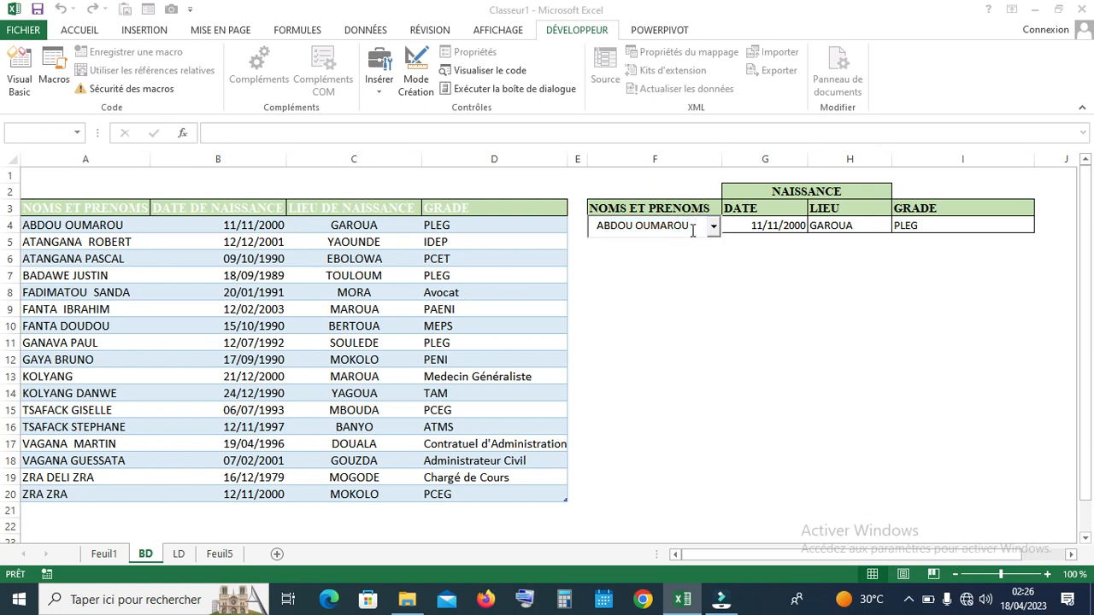
key("BackSpace")
key("BackSpace")
key("BackSpace")
key("BackSpace")
key("BackSpace")
key("BackSpace")
key("BackSpace")
key("BackSpace")
key("BackSpace")
key("BackSpace")
key("BackSpace")
key("BackSpace")
key("BackSpace")
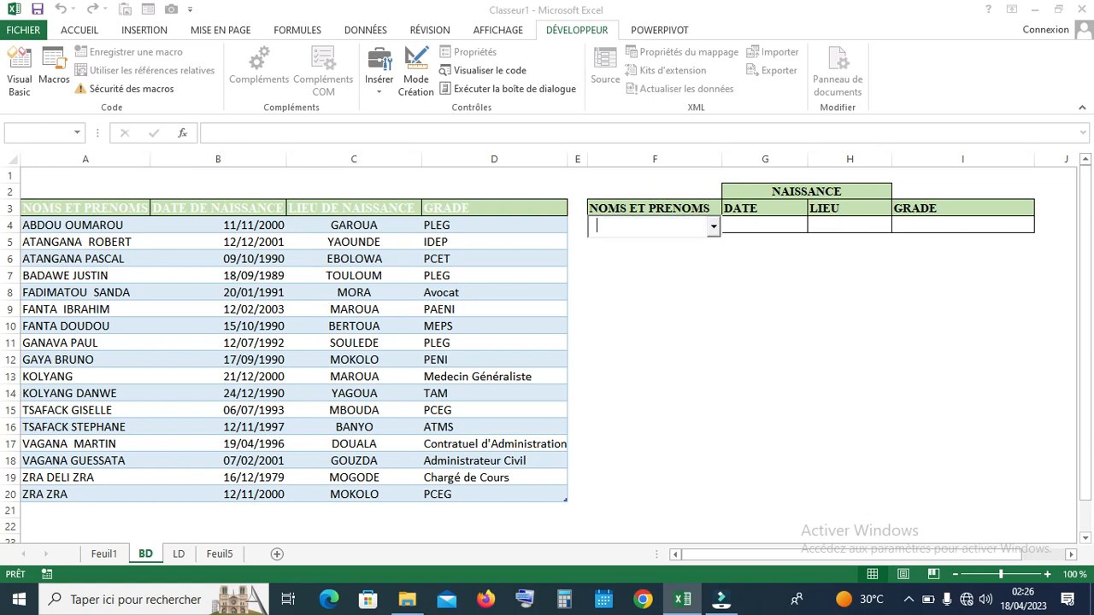
type("B")
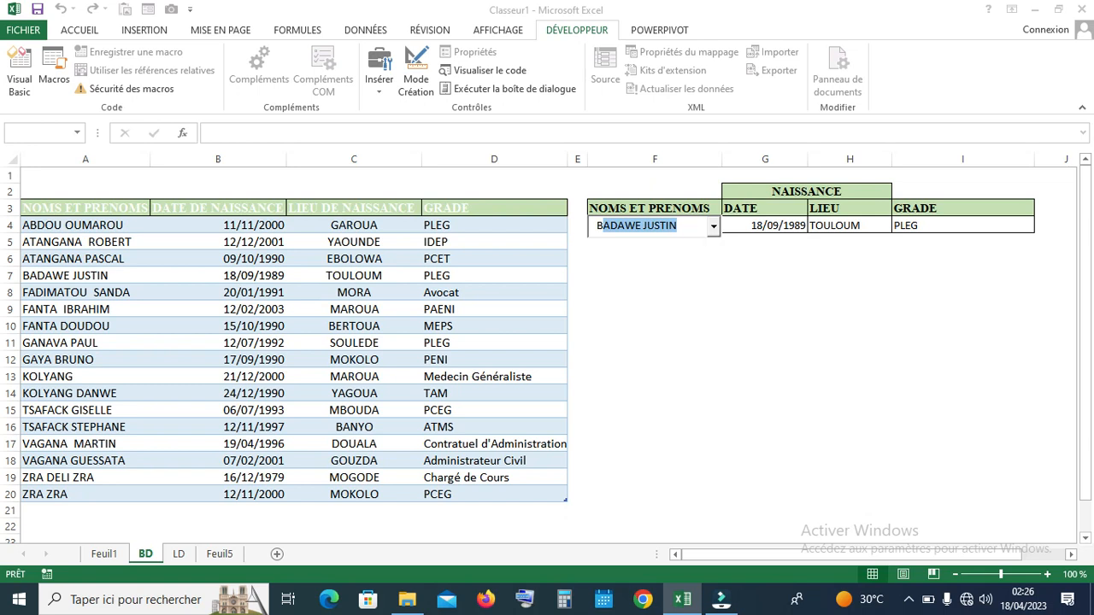
key("BackSpace")
key("BackSpace")
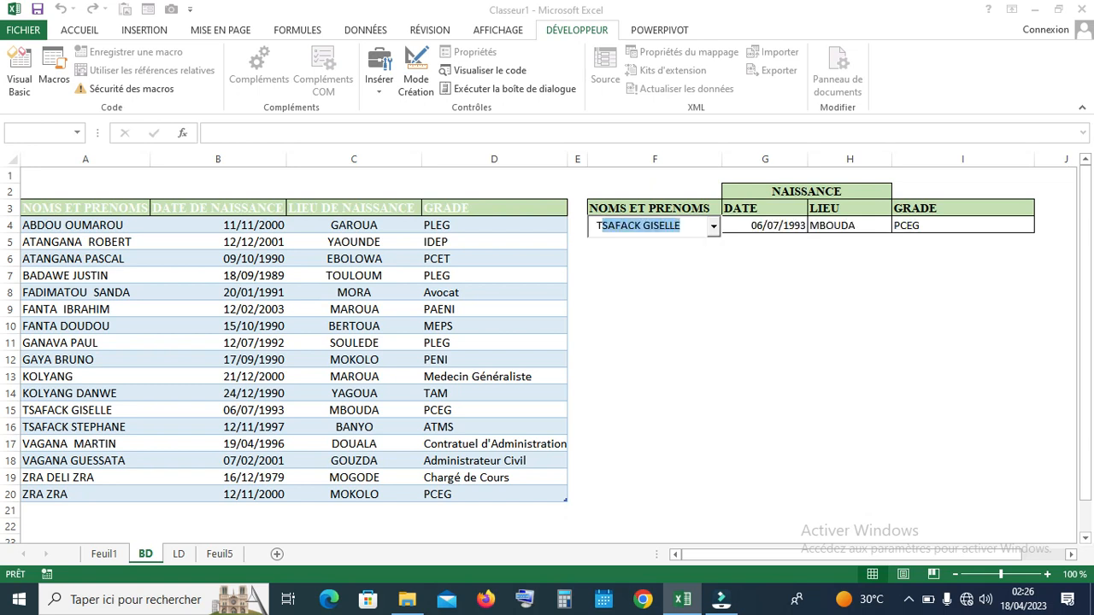
left_click(714, 229)
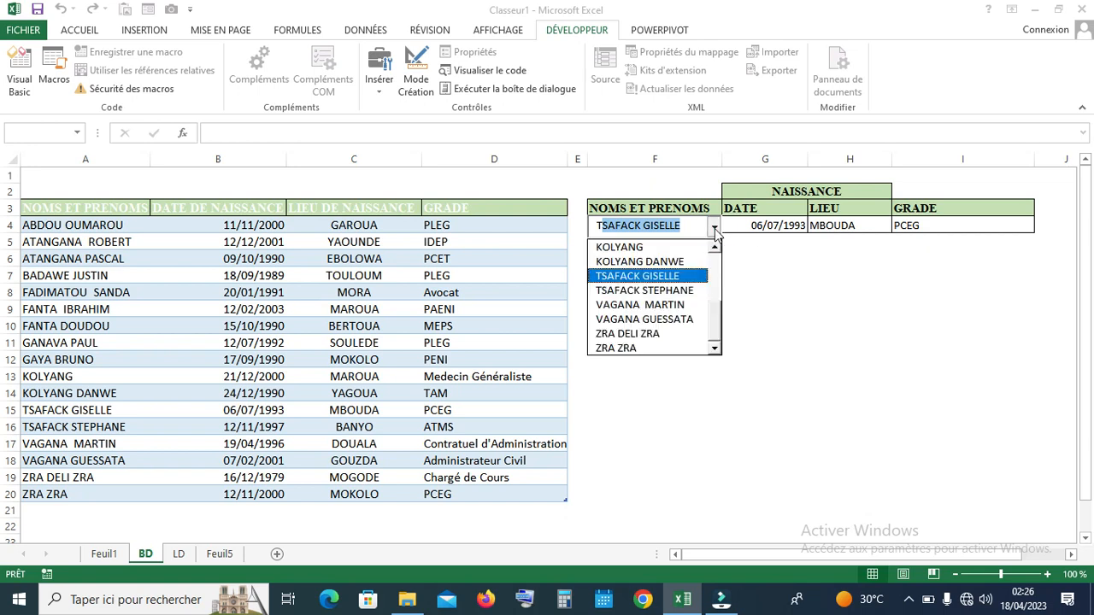
left_click(669, 277)
left_click(719, 278)
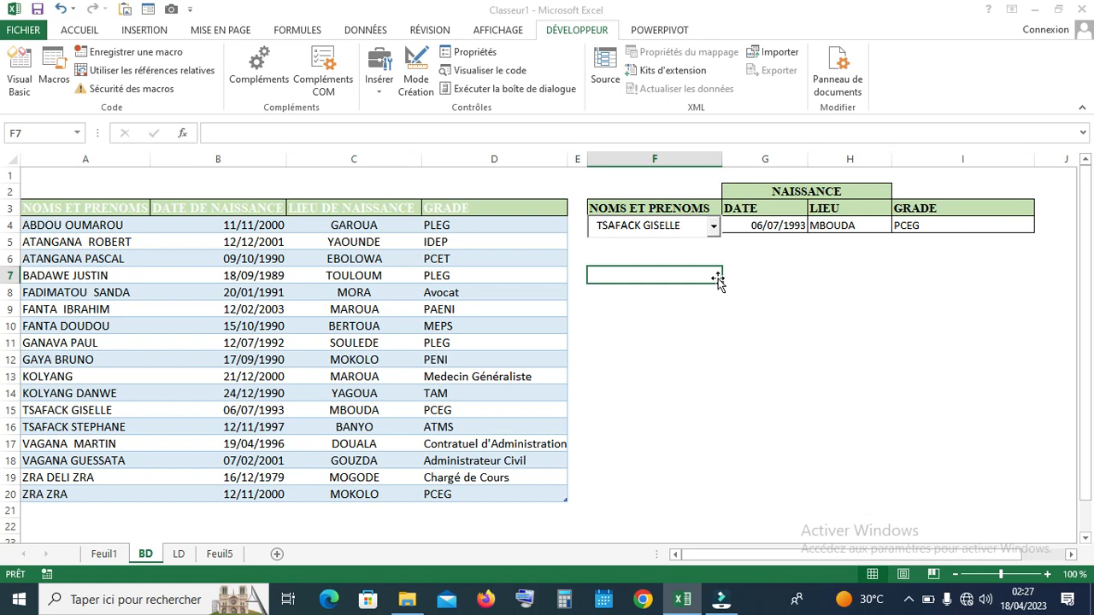
left_click(683, 225)
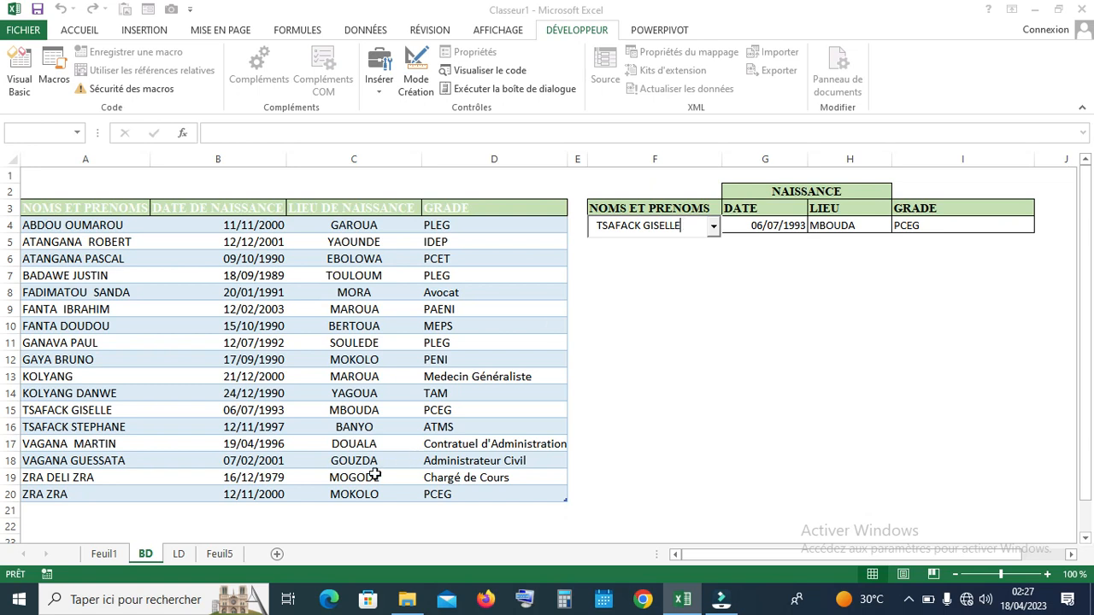
Switch to the Feuil5 sheet and zoom out to 90%
left_click(220, 554)
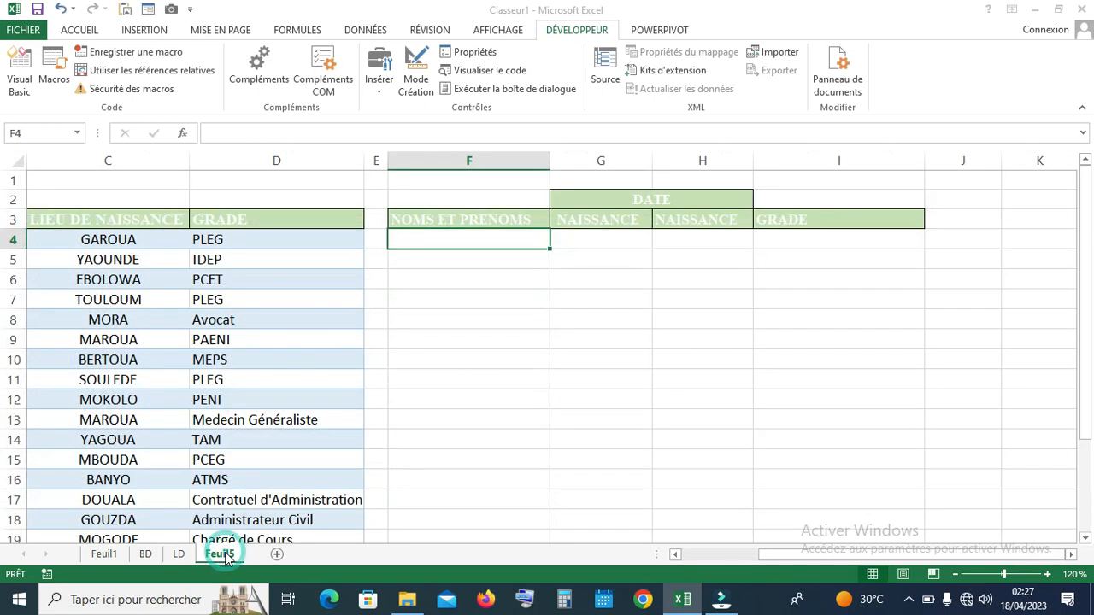
left_click(178, 554)
left_click(103, 554)
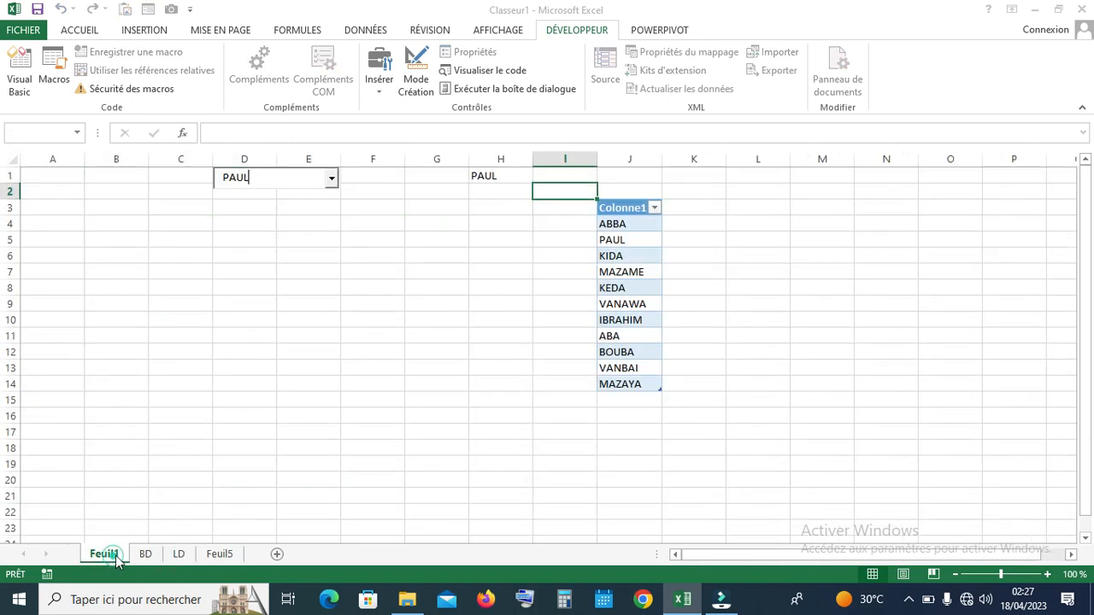
left_click(220, 554)
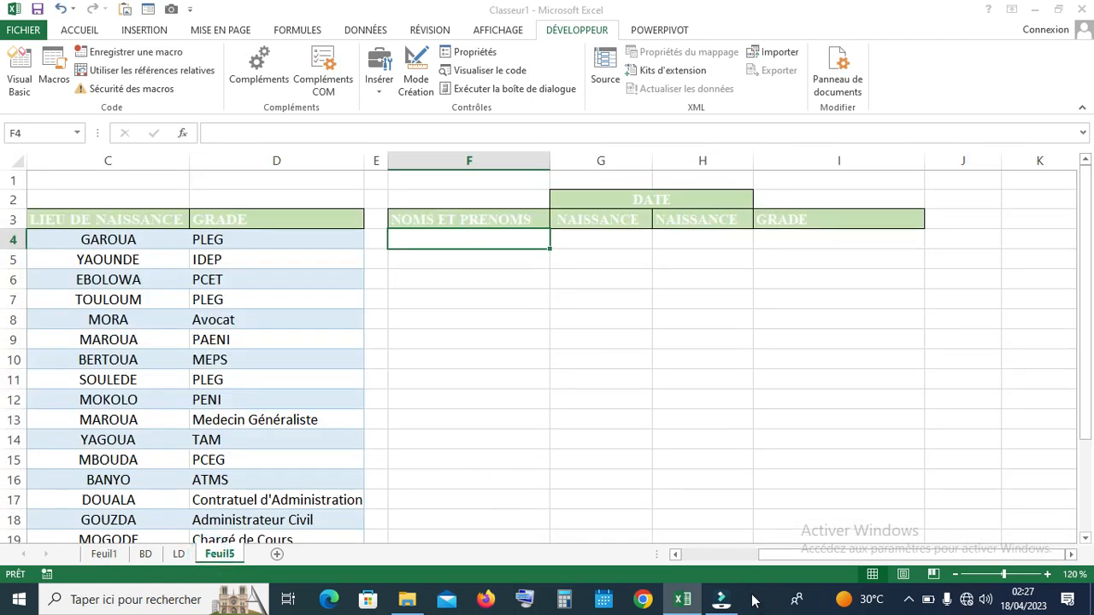
left_click(956, 575)
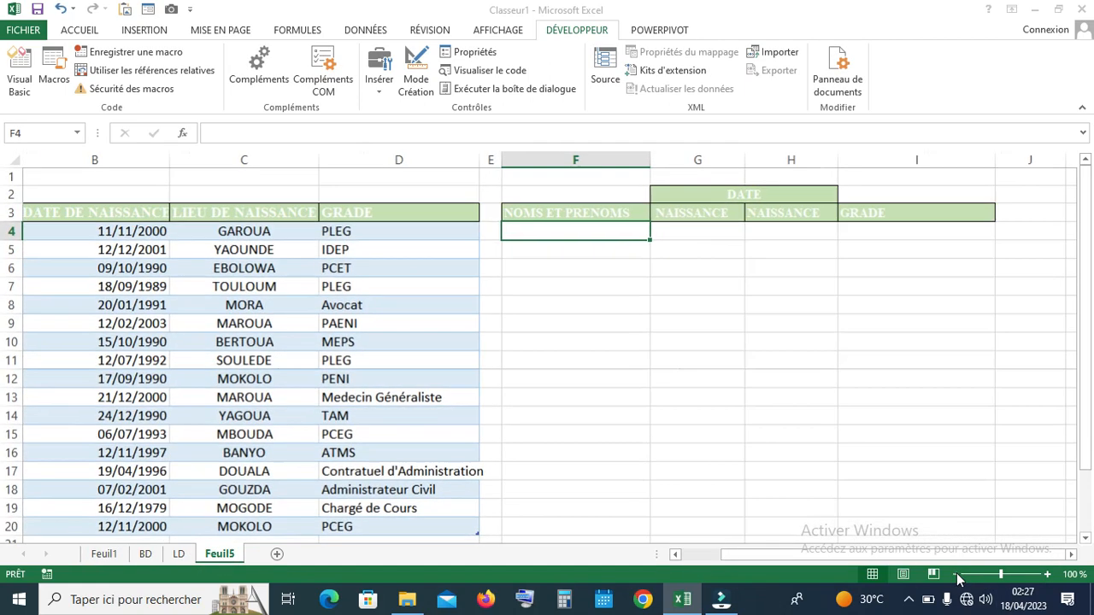
left_click(956, 575)
left_click(957, 574)
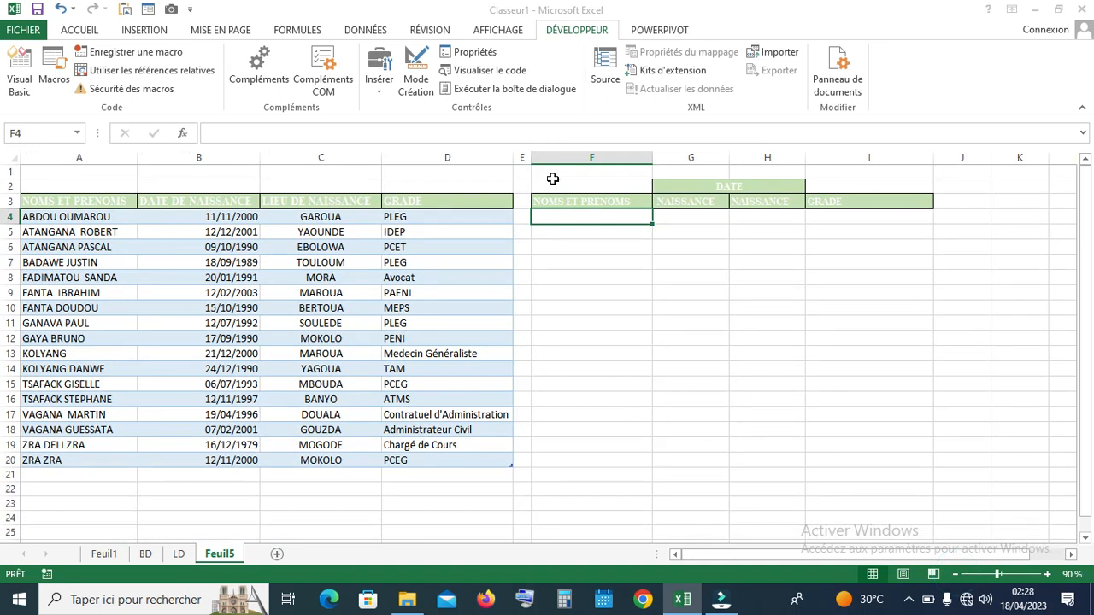
Check the empty lookup cells F4, G4 and I4, then open the File backstage
left_click(581, 214)
left_click(601, 215)
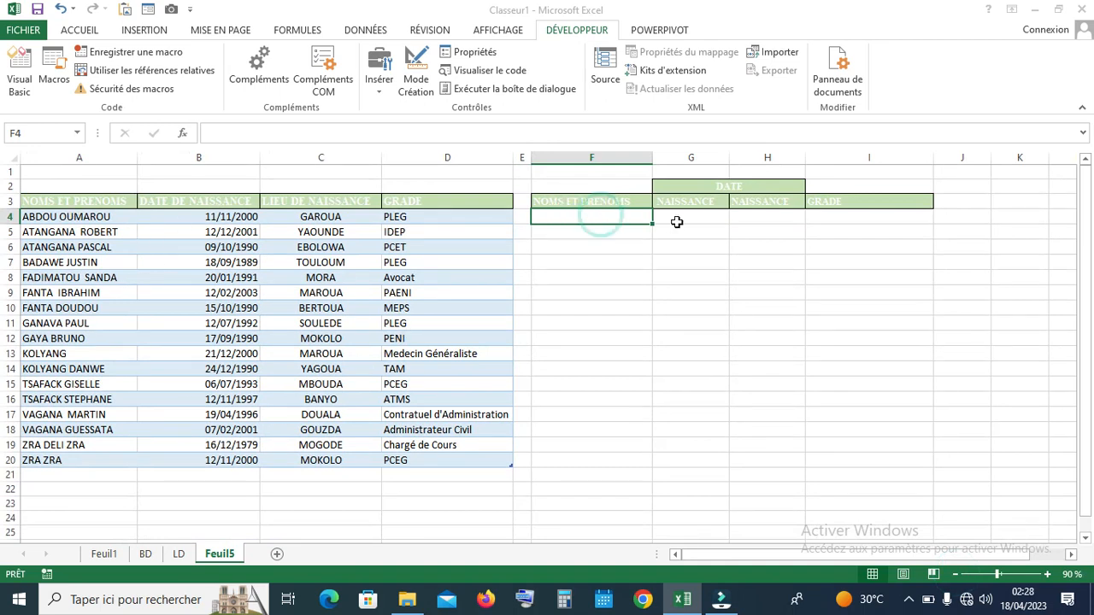
left_click(677, 221)
left_click(592, 222)
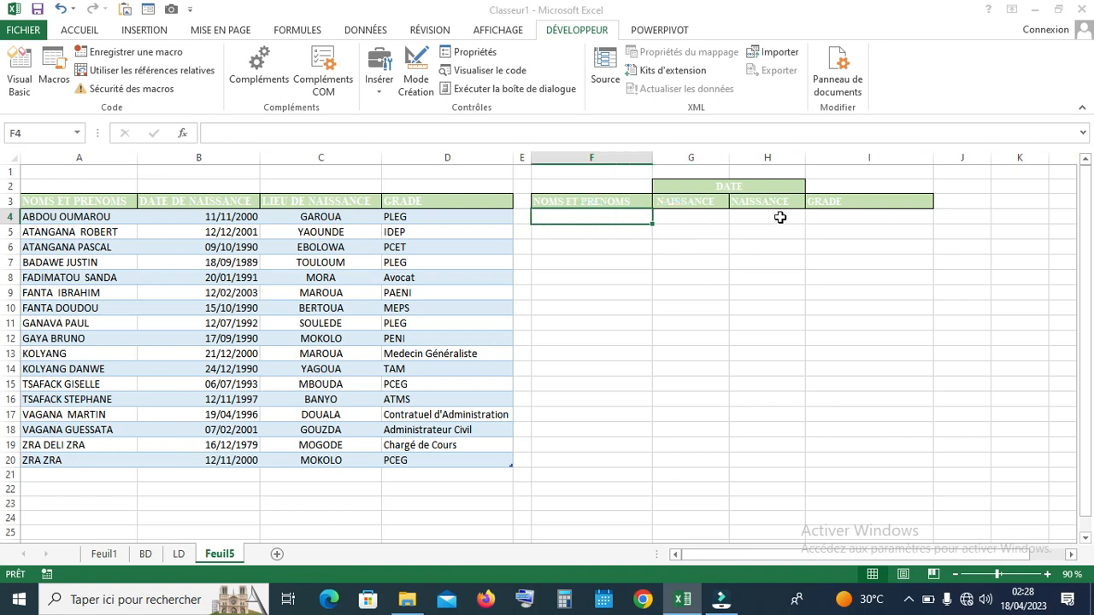
left_click(863, 220)
left_click(601, 216)
left_click(26, 32)
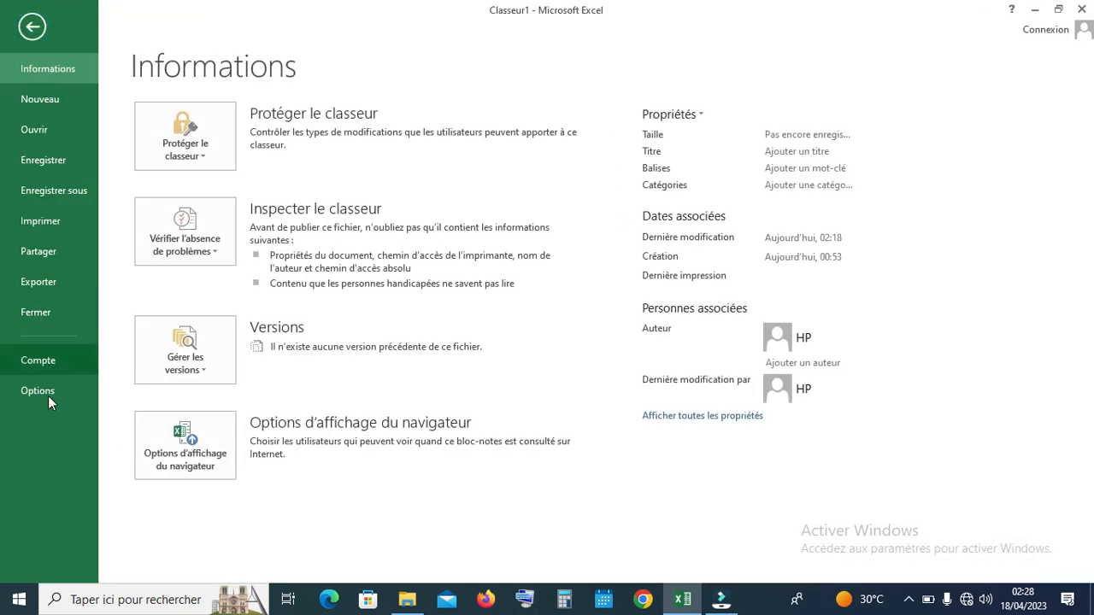
left_click(45, 393)
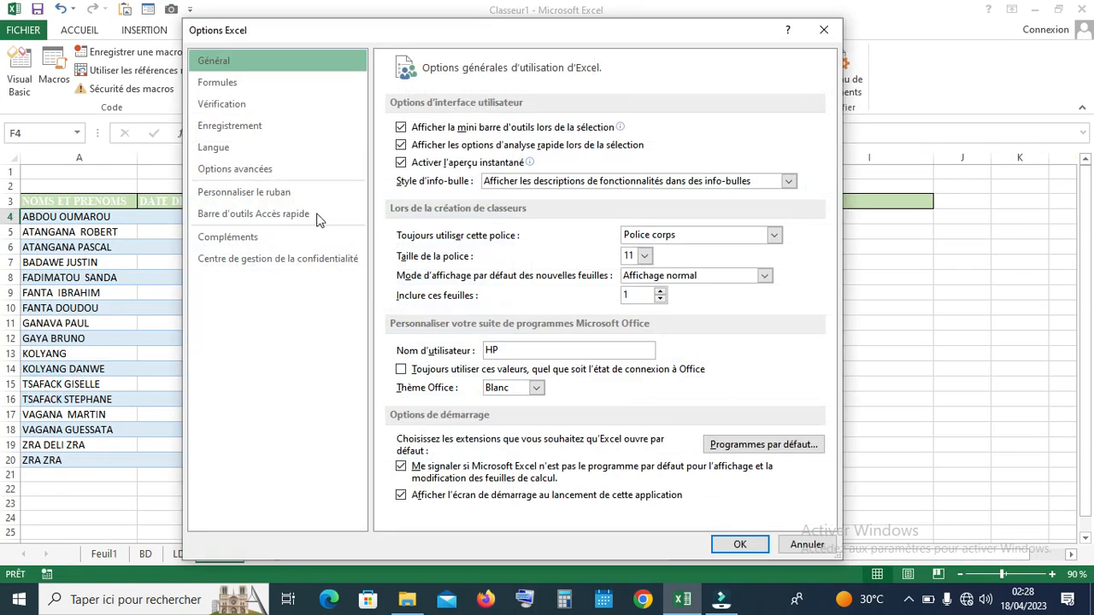
left_click(270, 195)
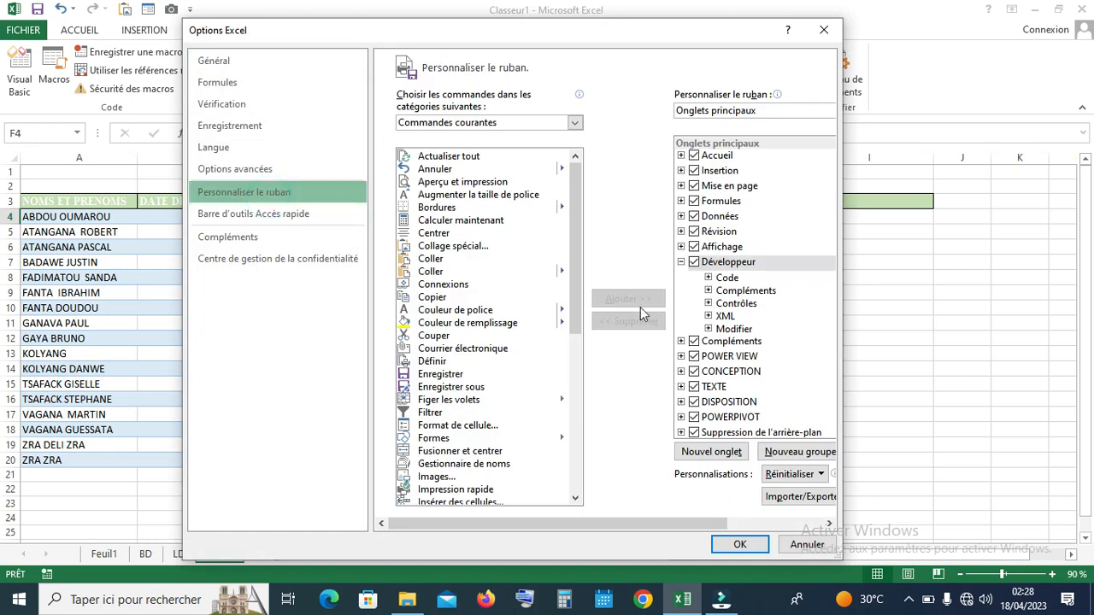
left_click(681, 261)
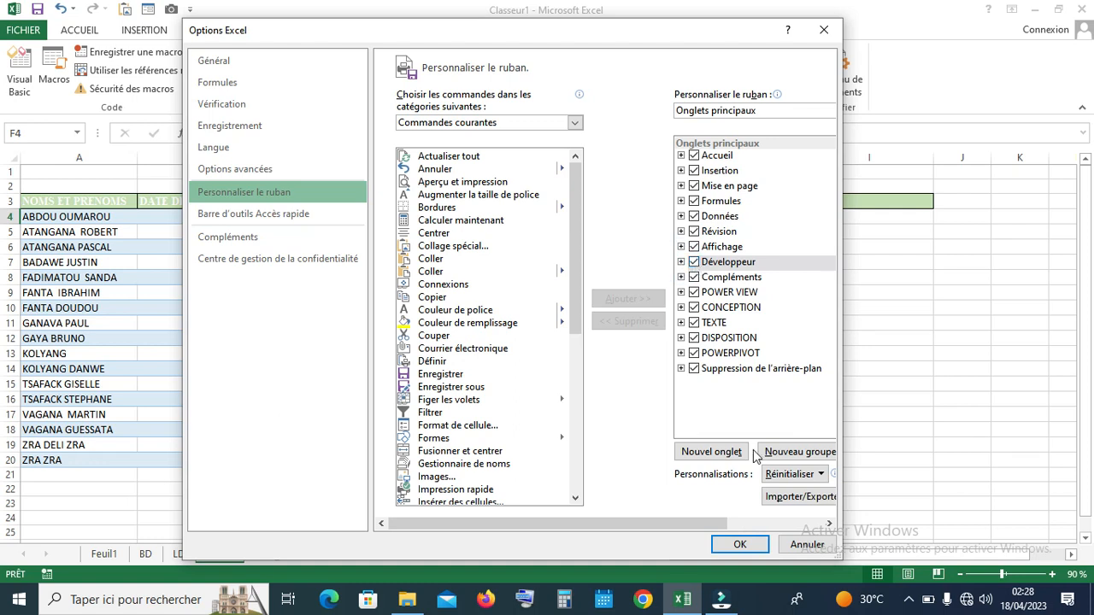
left_click(741, 545)
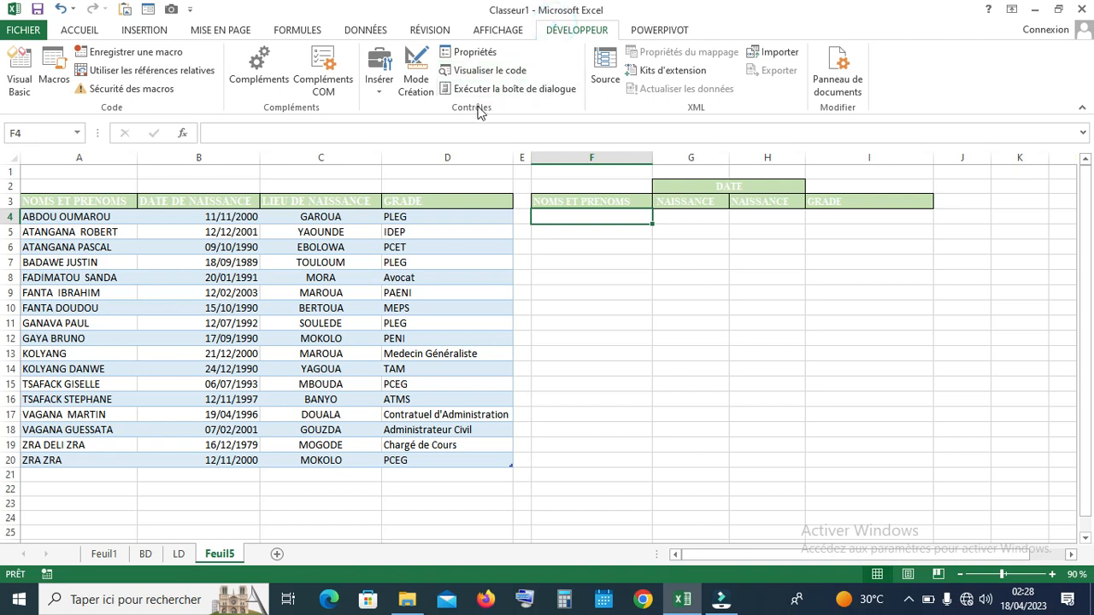
Draw an ActiveX Zone de liste modifiable over F5:F6, just below NOMS ET PRENOMS
left_click(381, 92)
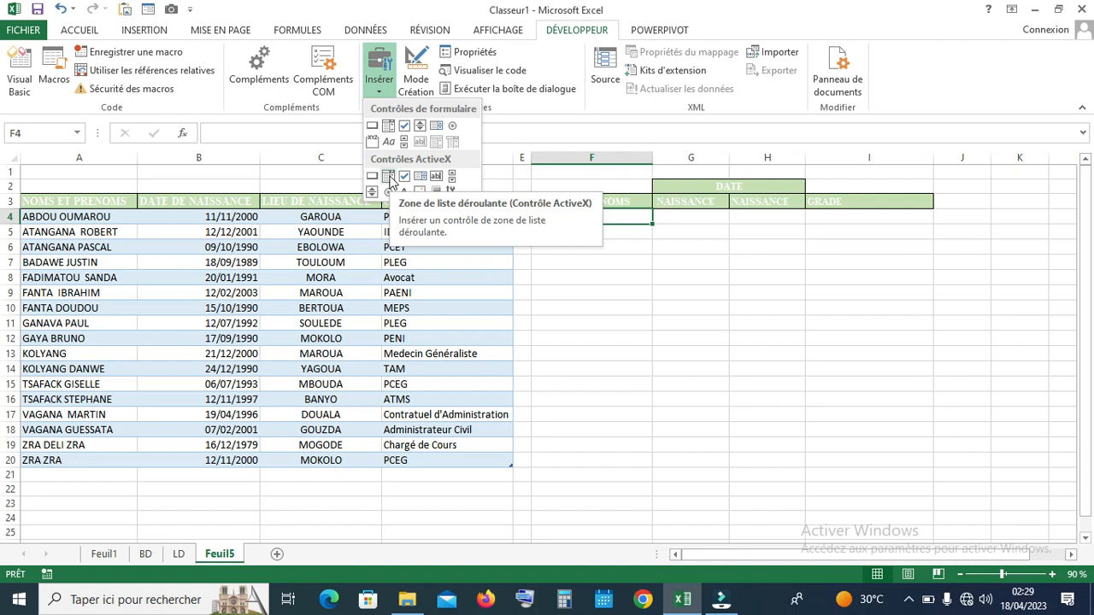
left_click(389, 177)
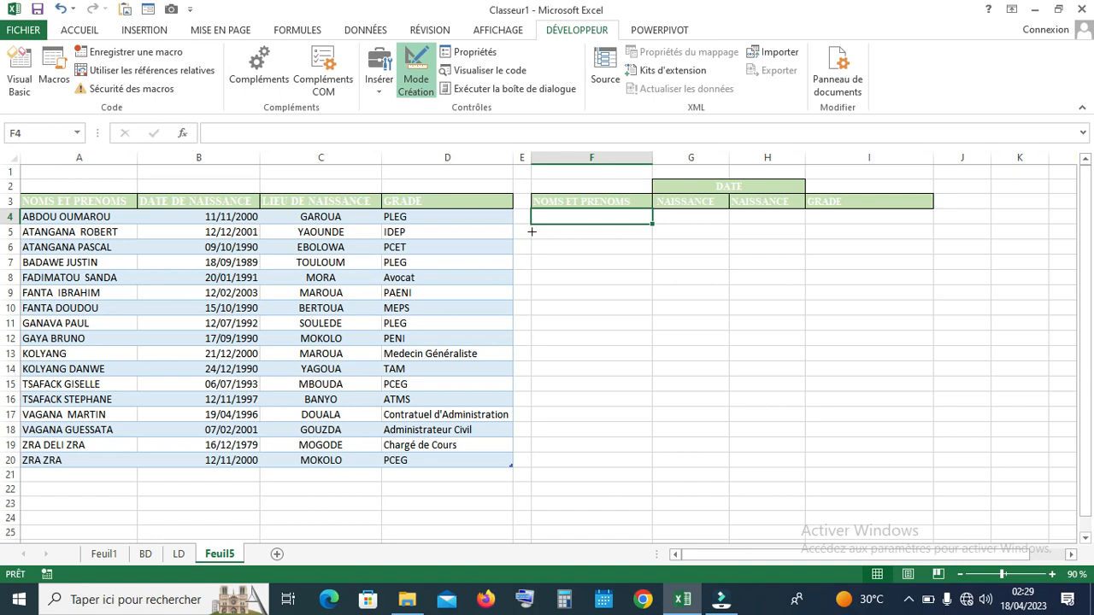
left_click_drag(532, 231, 644, 256)
left_click_drag(649, 256, 654, 256)
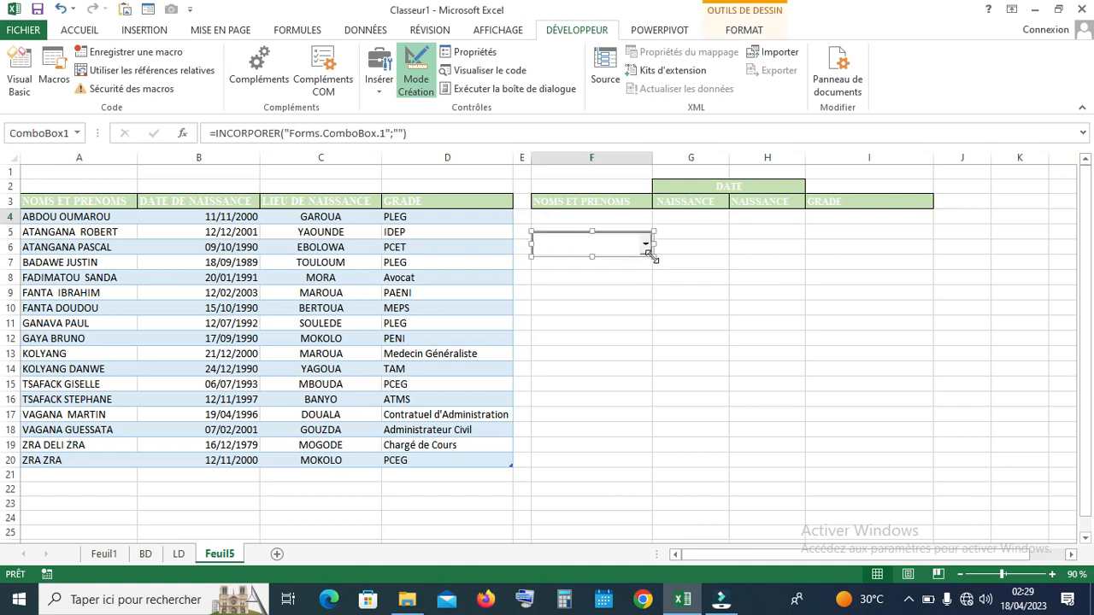
Open ComboBox1's Propriétés sheet and select its ListFillRange row
right_click(608, 251)
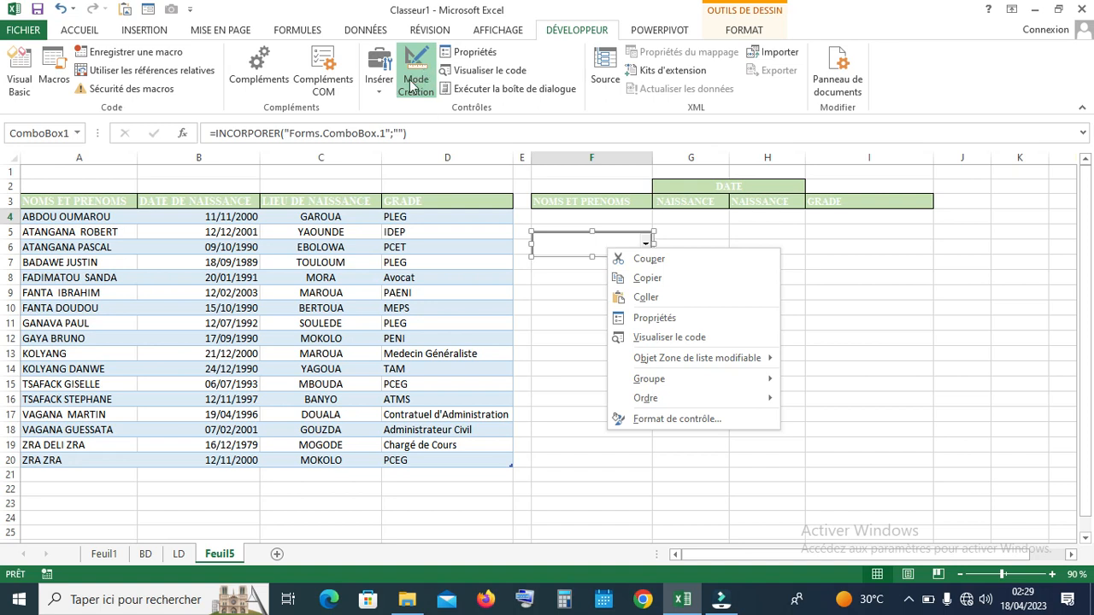
left_click(660, 319)
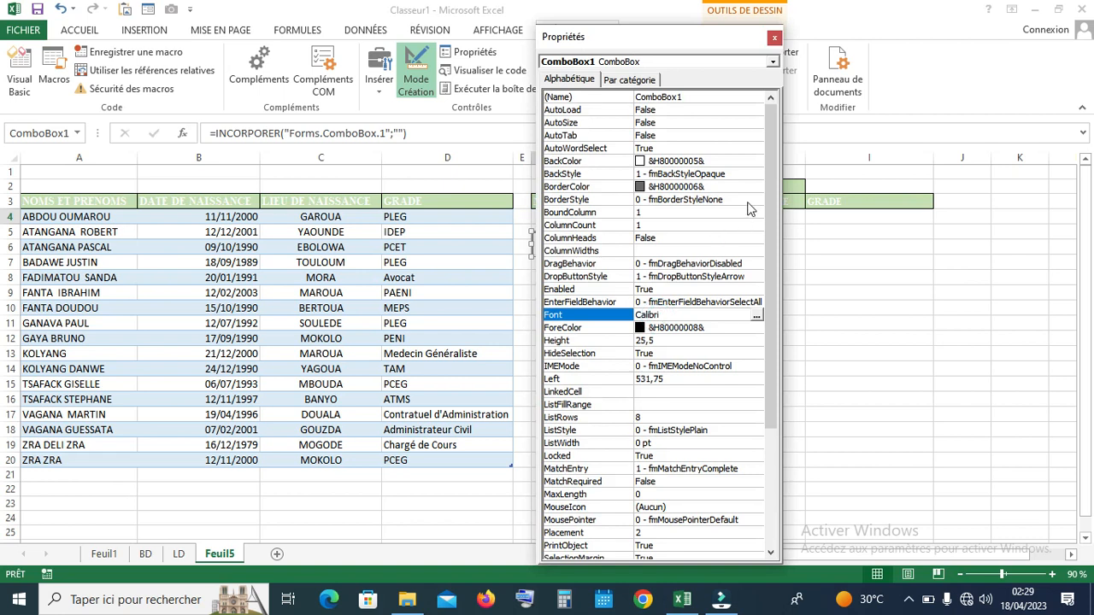
mouse_move(773, 182)
left_mouse_down()
mouse_move(773, 280)
mouse_move(772, 186)
left_mouse_up()
left_click_drag(768, 262, 772, 297)
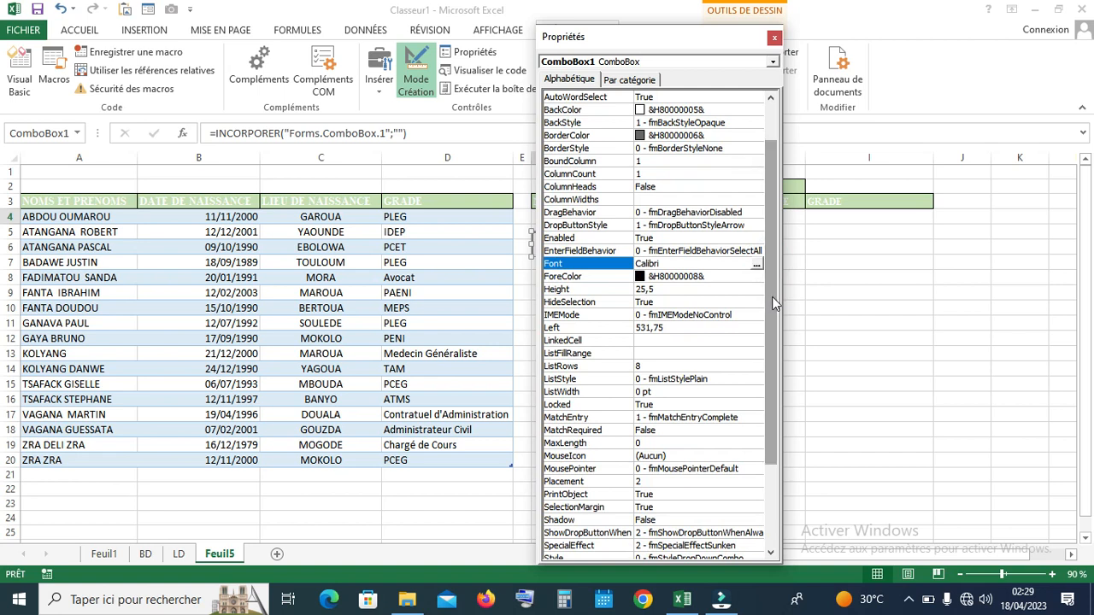
left_click(642, 355)
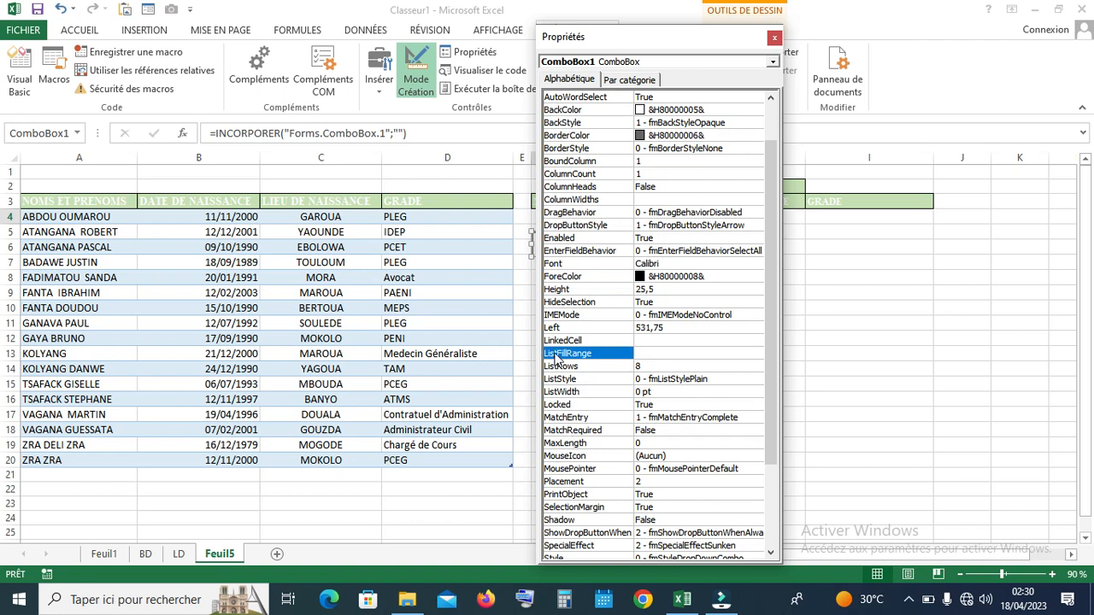
left_click(647, 353)
left_click(94, 469)
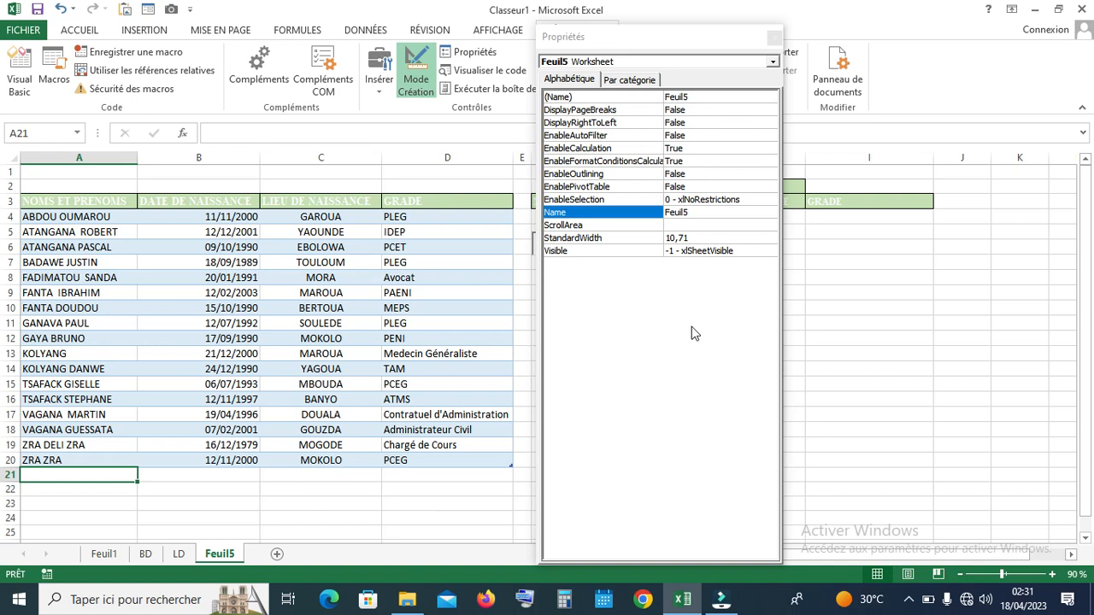
left_click(184, 516)
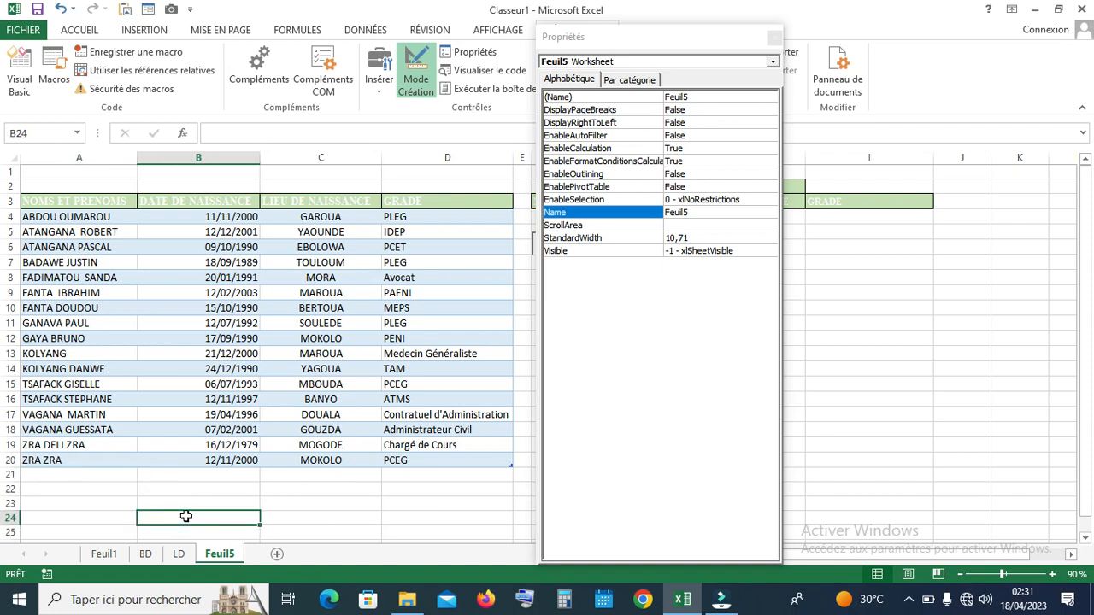
left_click(131, 479)
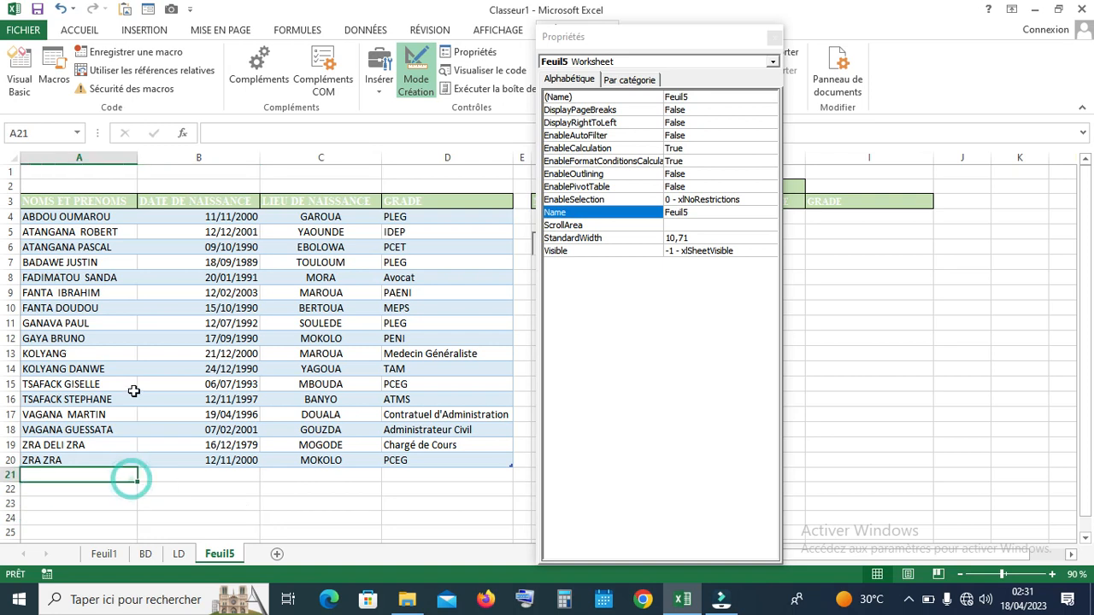
left_click(178, 490)
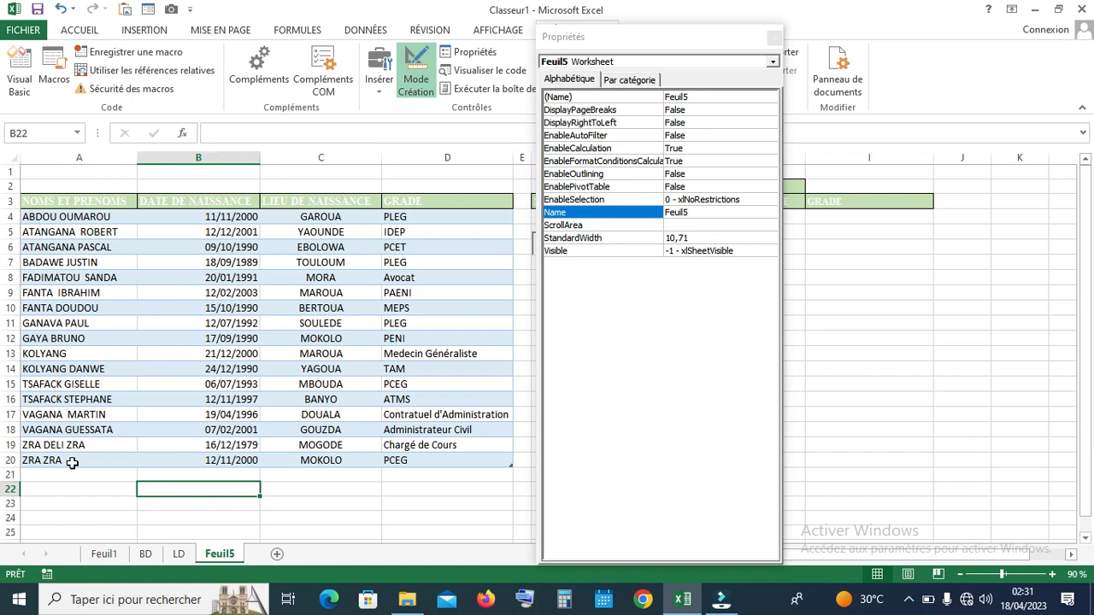
left_click_drag(678, 38, 753, 44)
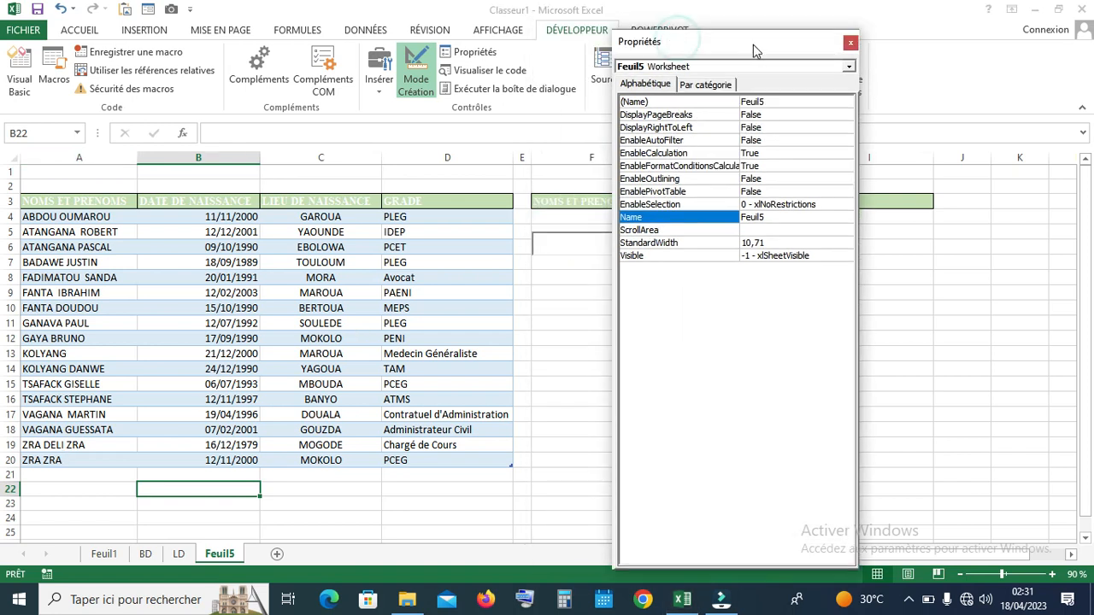
left_click(578, 246)
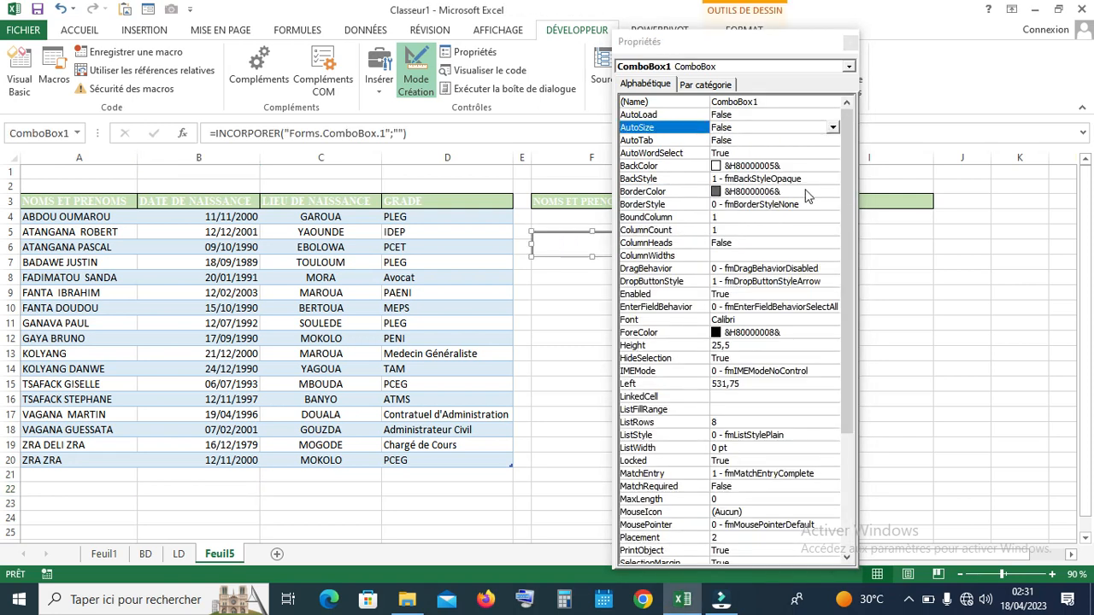
Move the Propriétés window to the right edge and reselect ComboBox1
left_click_drag(781, 49, 887, 33)
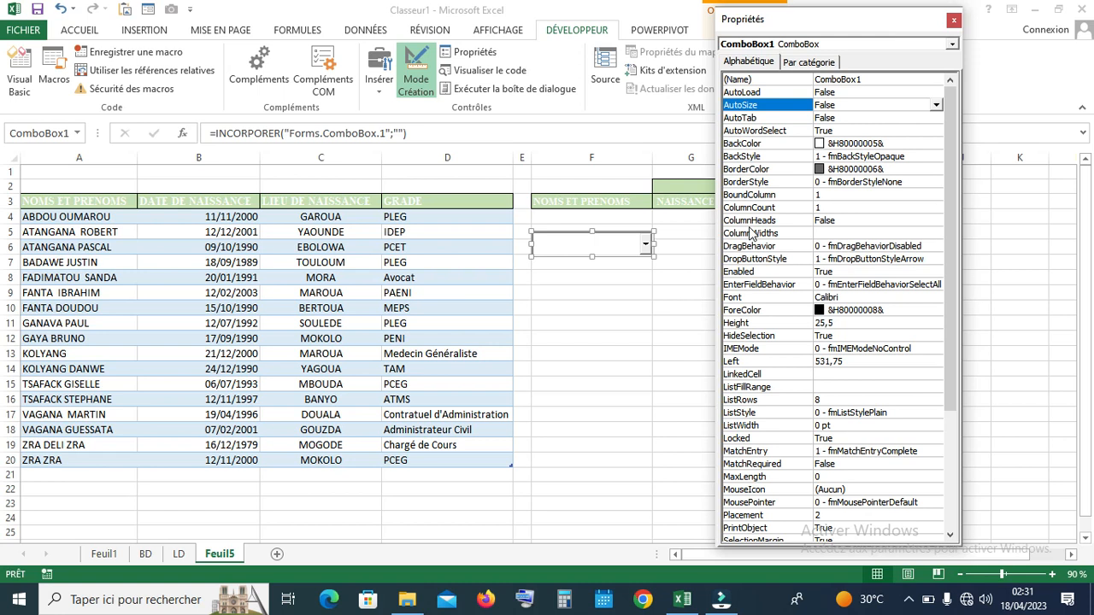
left_click(619, 275)
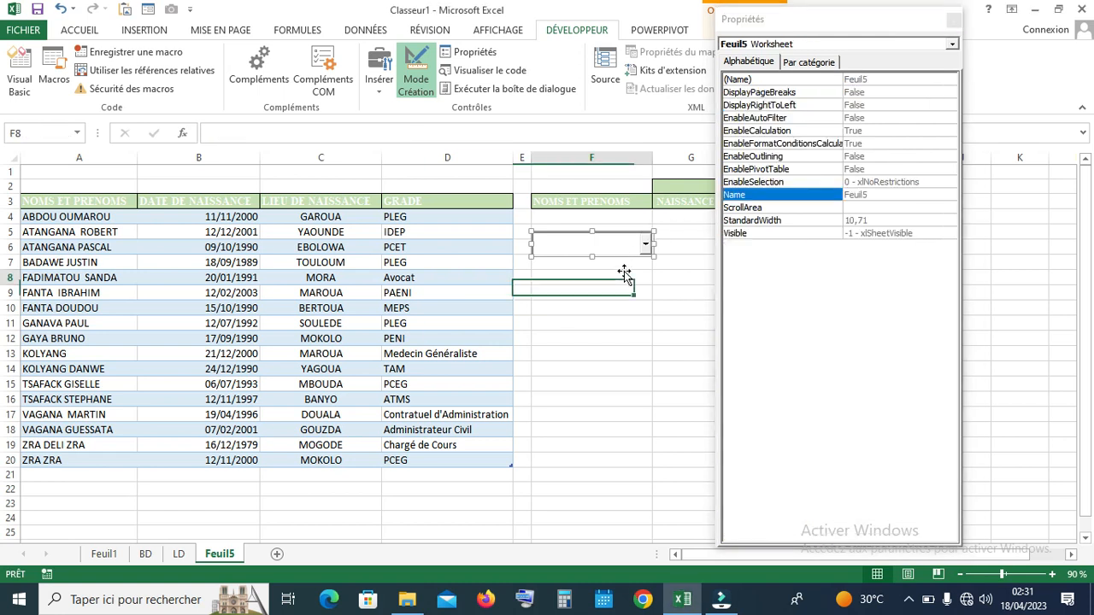
left_click(618, 326)
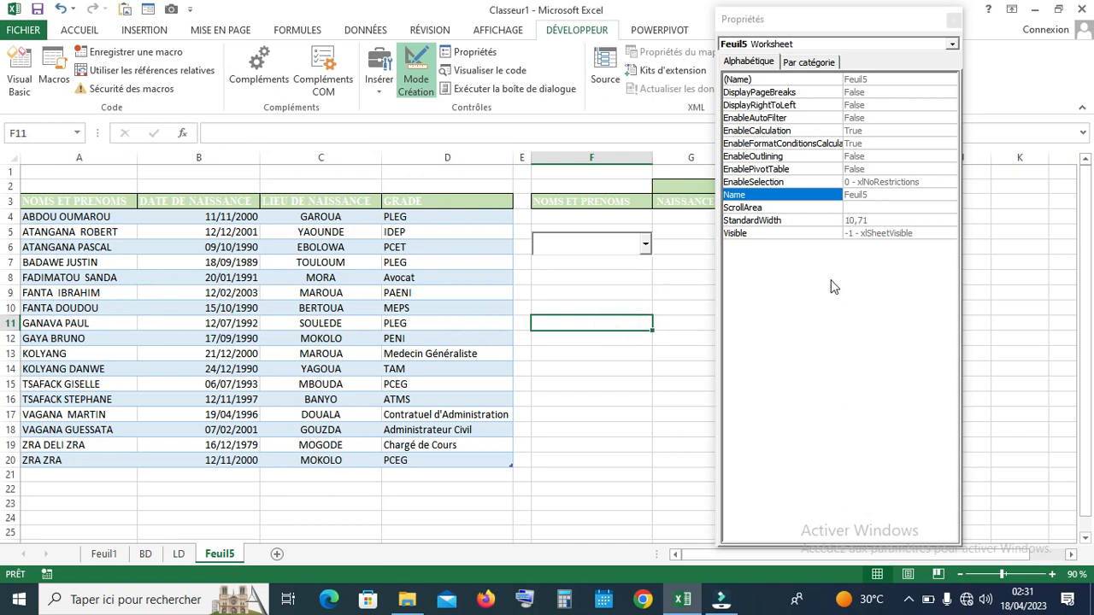
left_click(596, 250)
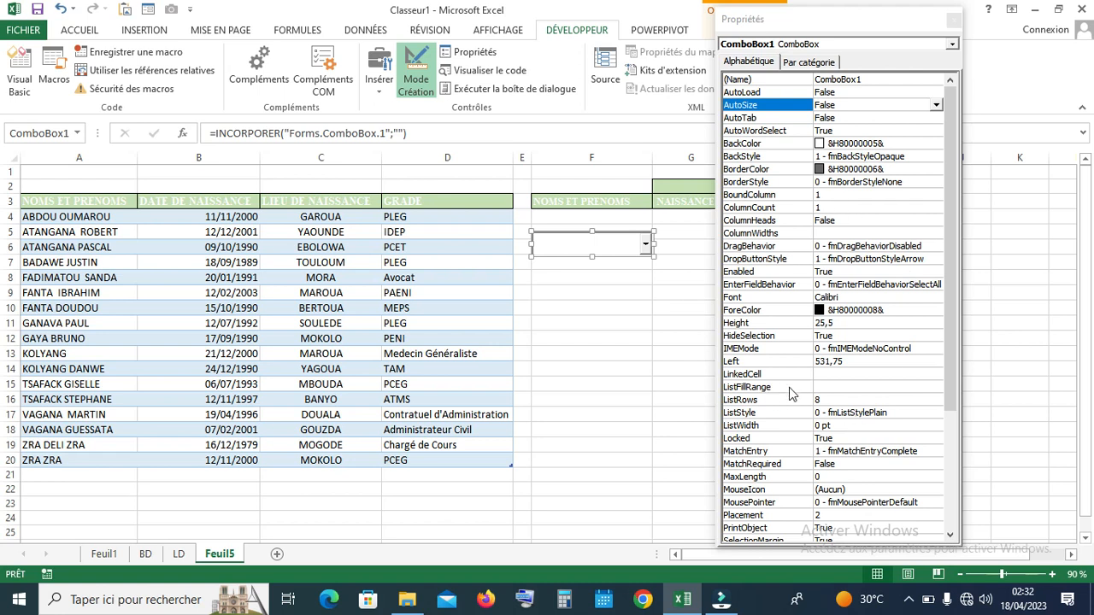
Set ListFillRange to A4:A20, close Propriétés and turn off Mode Création
left_click(821, 386)
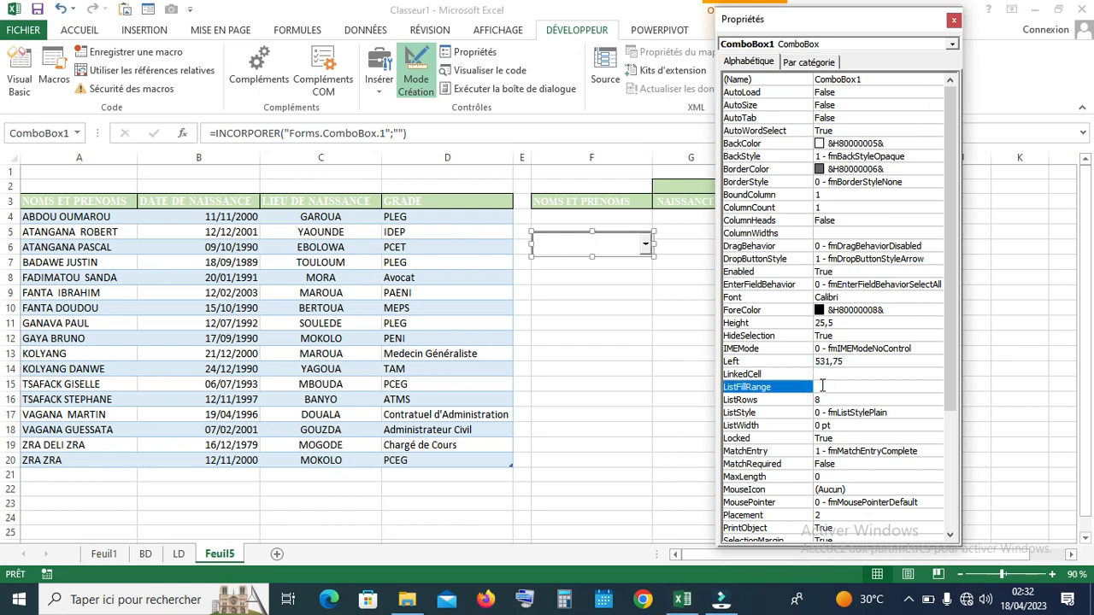
left_click(822, 386)
type("A4:A20")
left_click(954, 19)
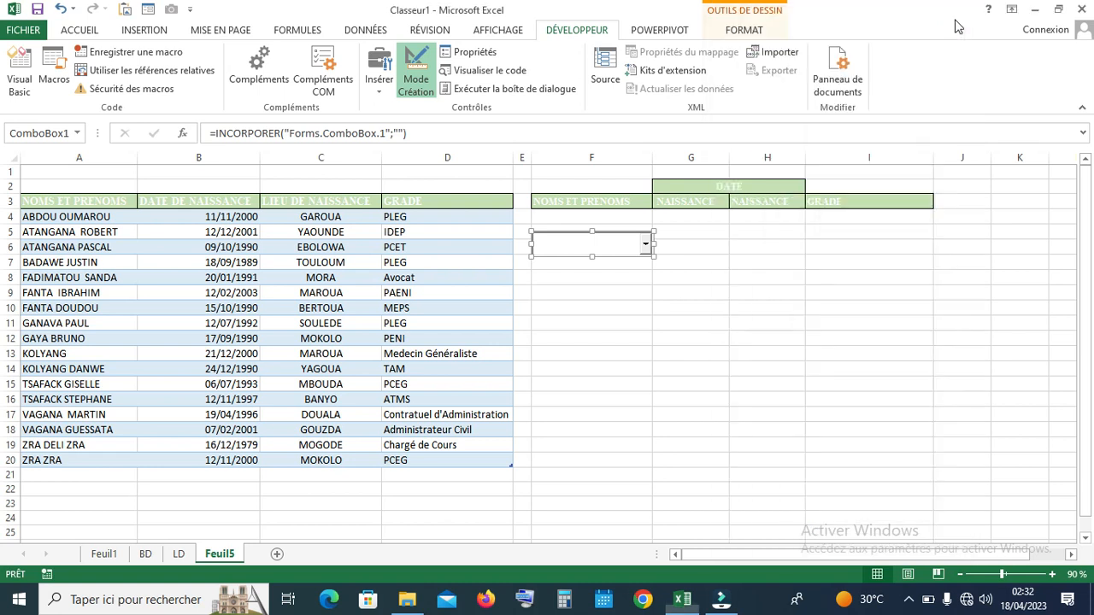
left_click(666, 338)
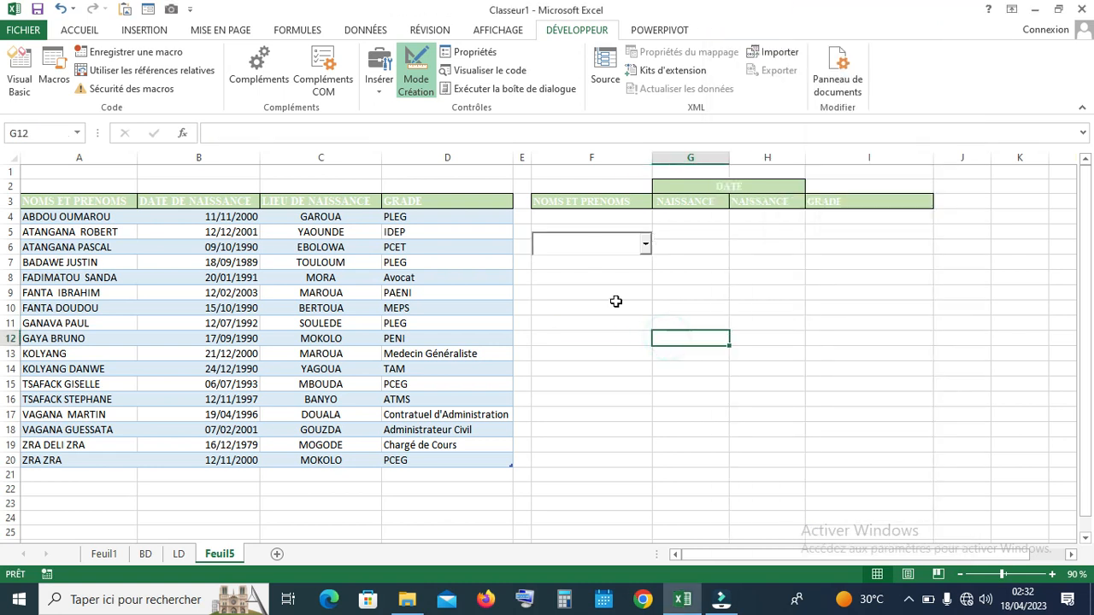
left_click(417, 68)
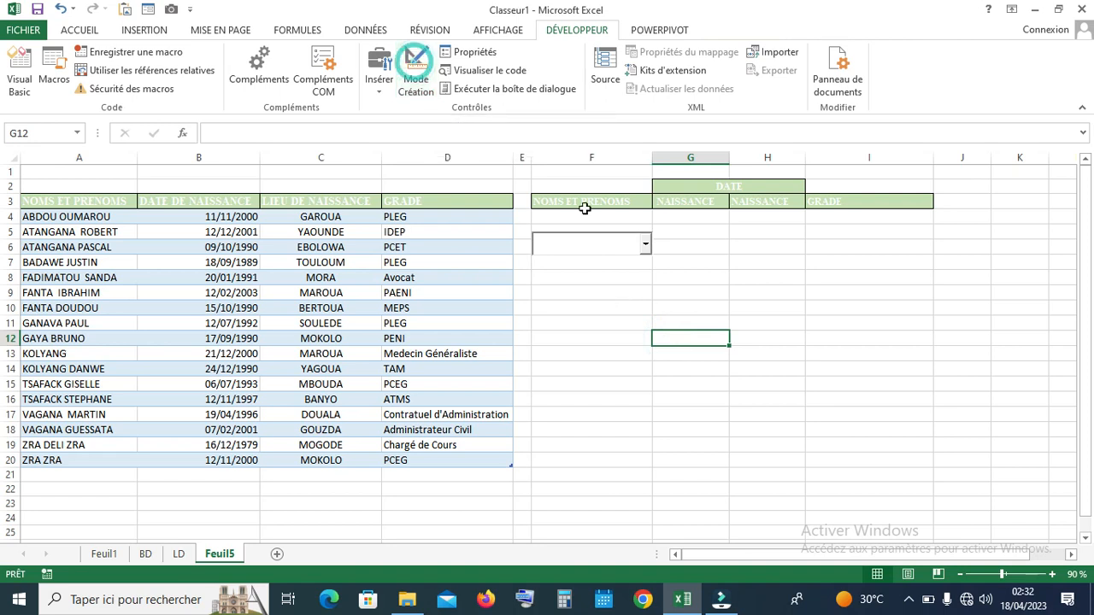
Pick several different names from the combo box's dropdown list
left_click(645, 279)
left_click(646, 244)
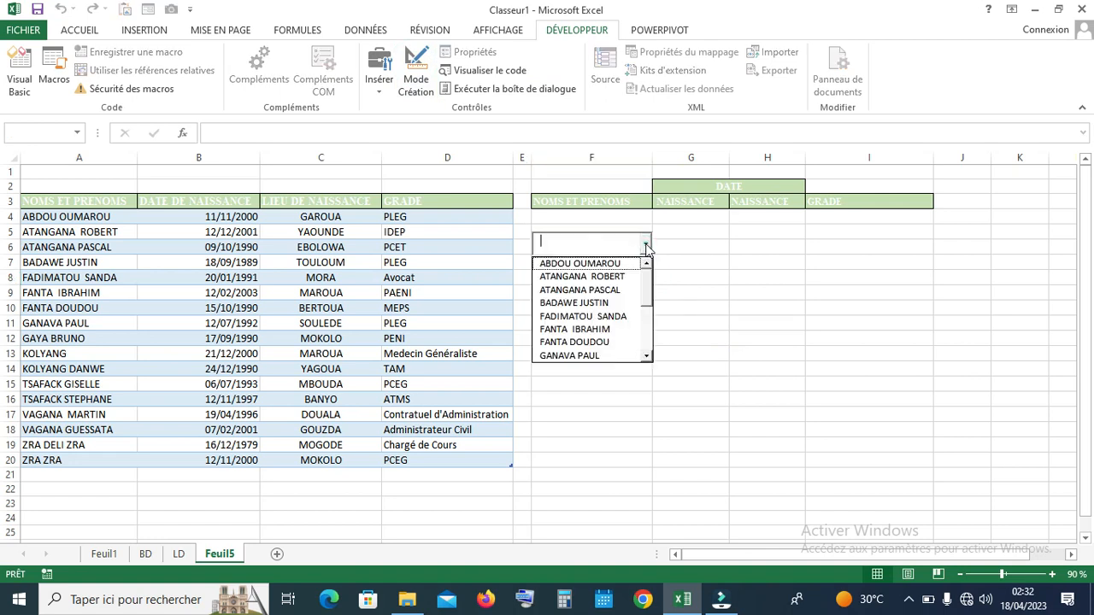
left_click(624, 277)
left_click(645, 242)
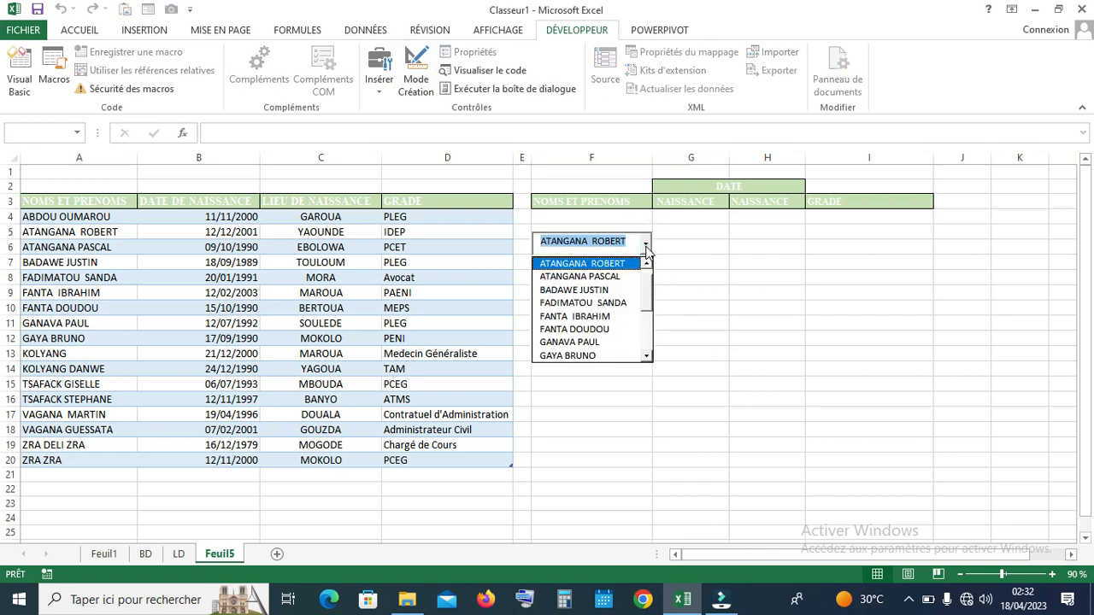
left_click(602, 303)
left_click(645, 245)
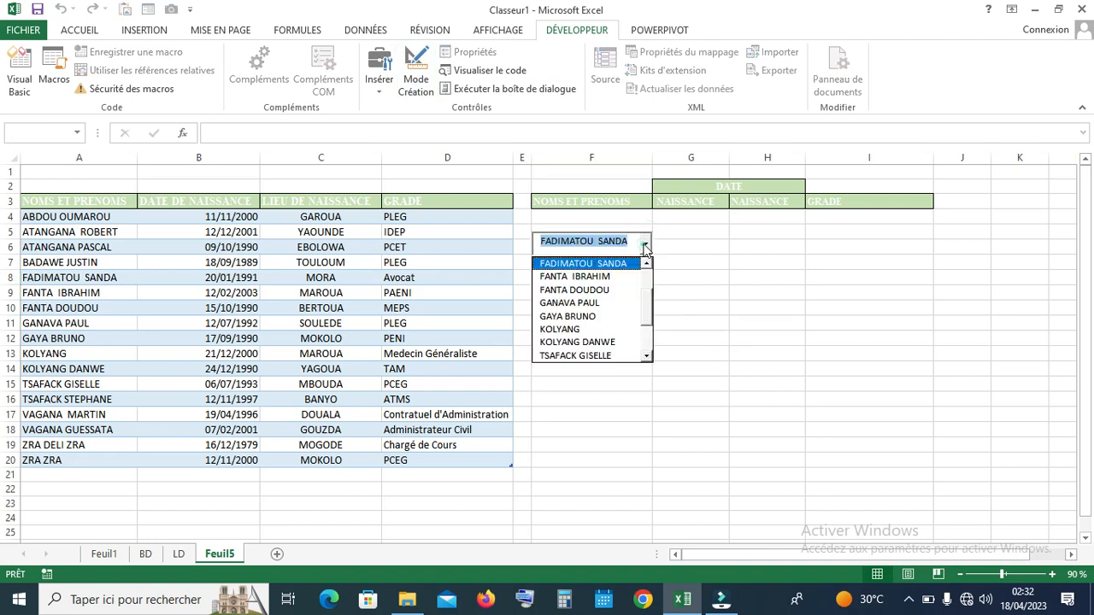
left_click(594, 291)
left_click(646, 245)
left_click(602, 312)
left_click(660, 293)
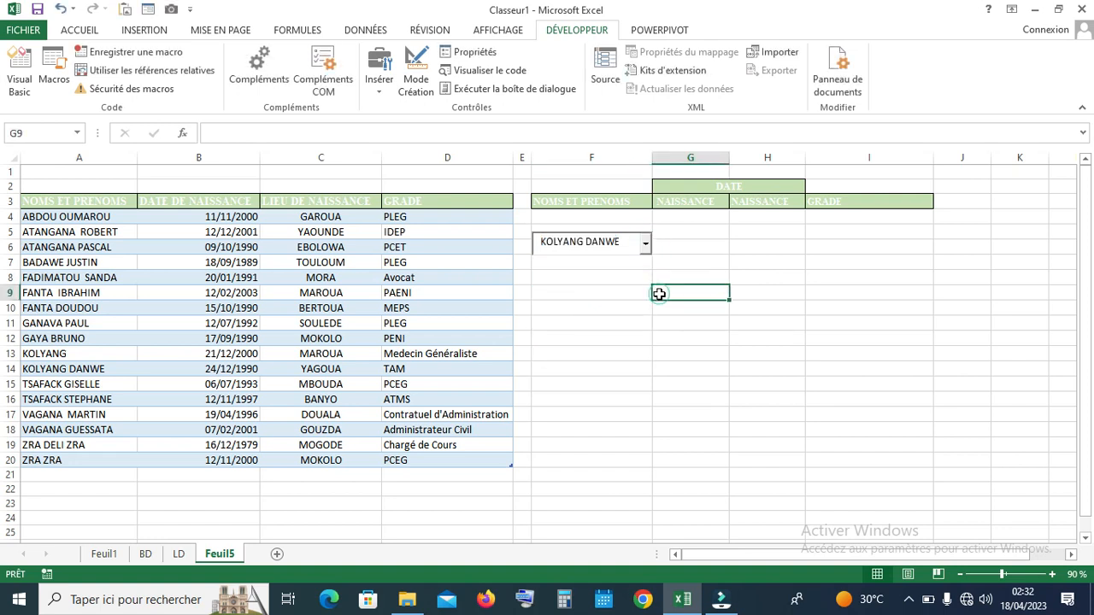
left_click(626, 248)
key("BackSpace")
key("BackSpace")
key("BackSpace")
key("BackSpace")
key("BackSpace")
key("BackSpace")
key("BackSpace")
key("BackSpace")
key("BackSpace")
key("BackSpace")
key("BackSpace")
key("BackSpace")
key("BackSpace")
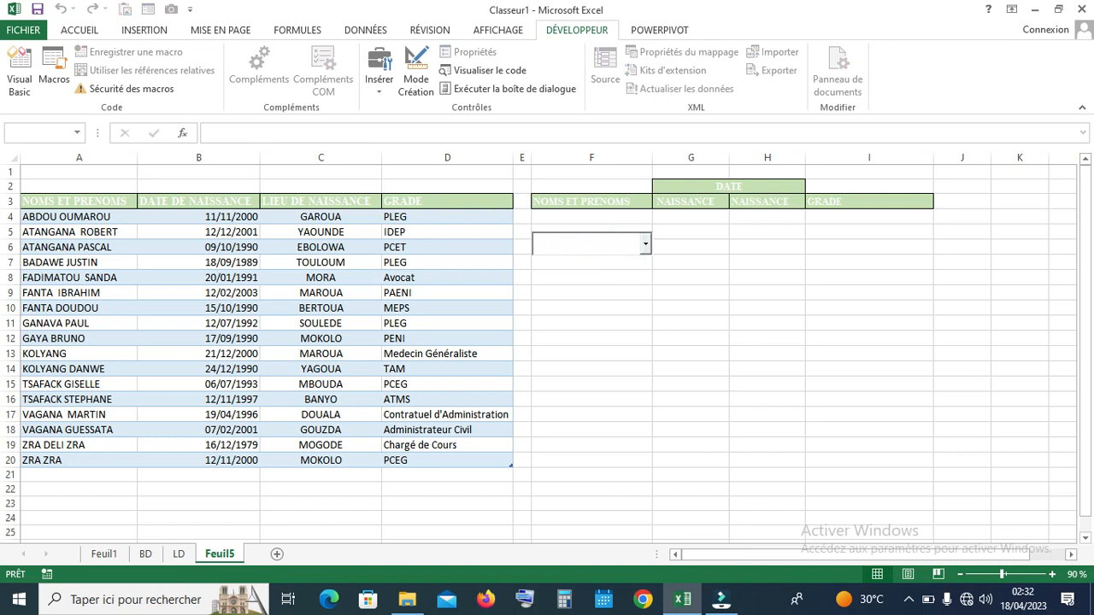
type("A")
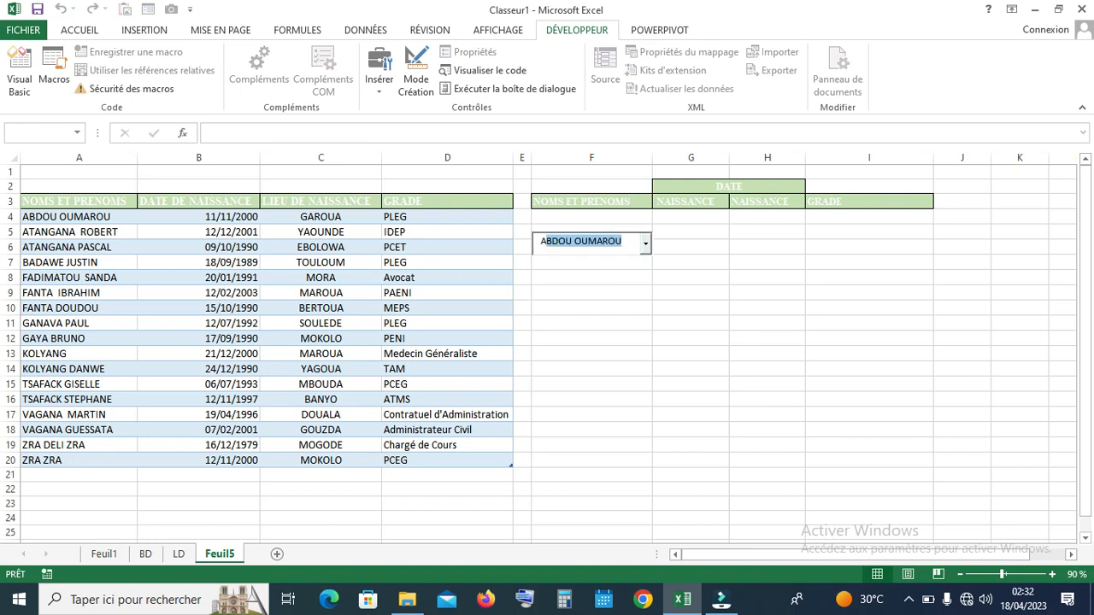
key("BackSpace")
key("BackSpace")
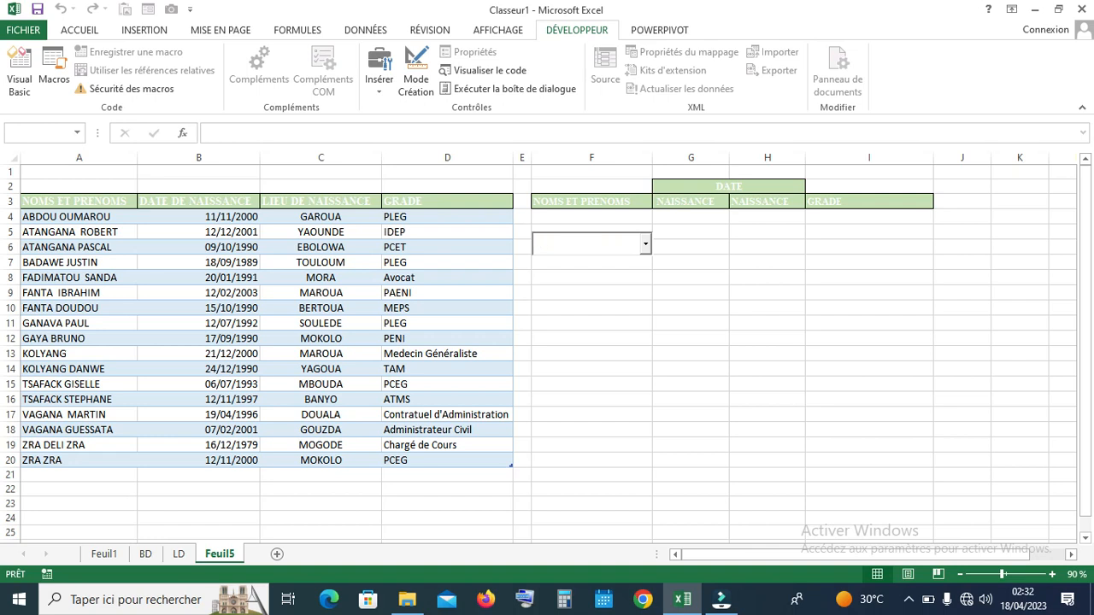
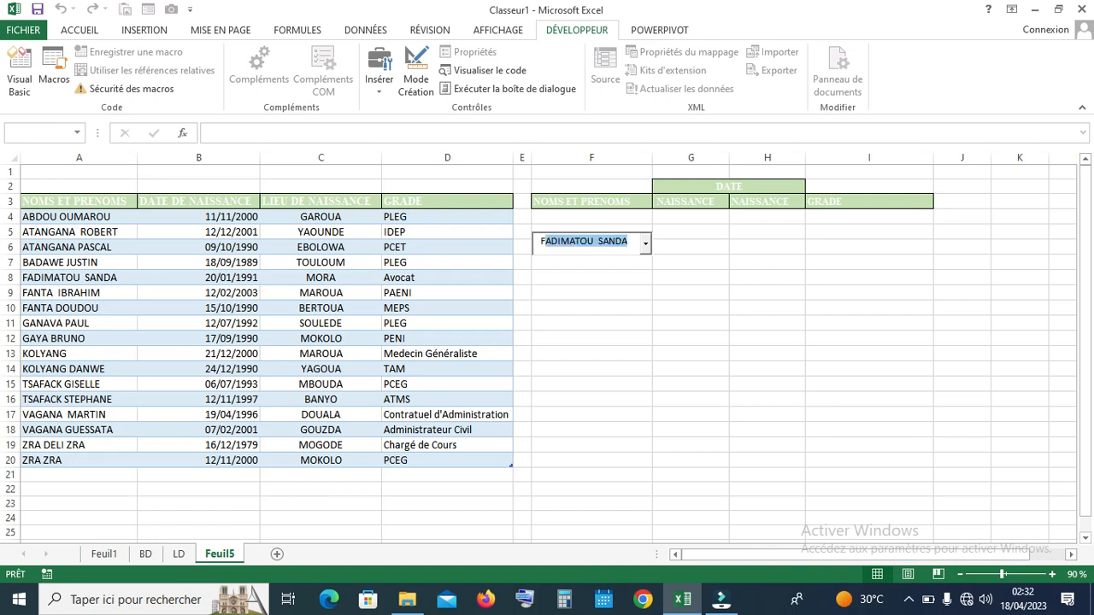
left_click(646, 242)
key("Return")
left_click_drag(622, 242, 540, 242)
key("BackSpace")
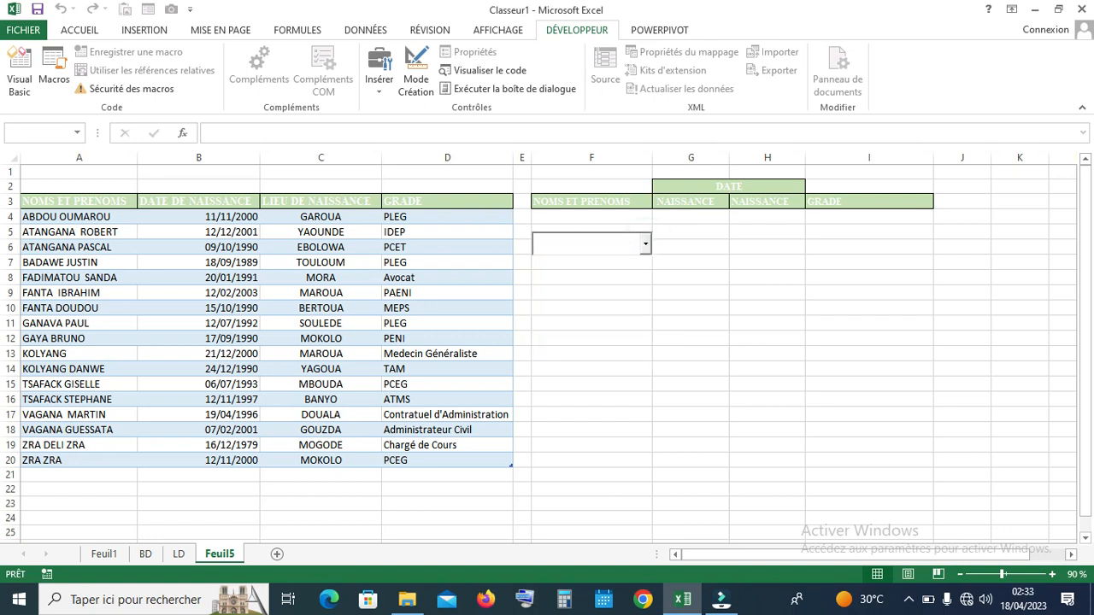
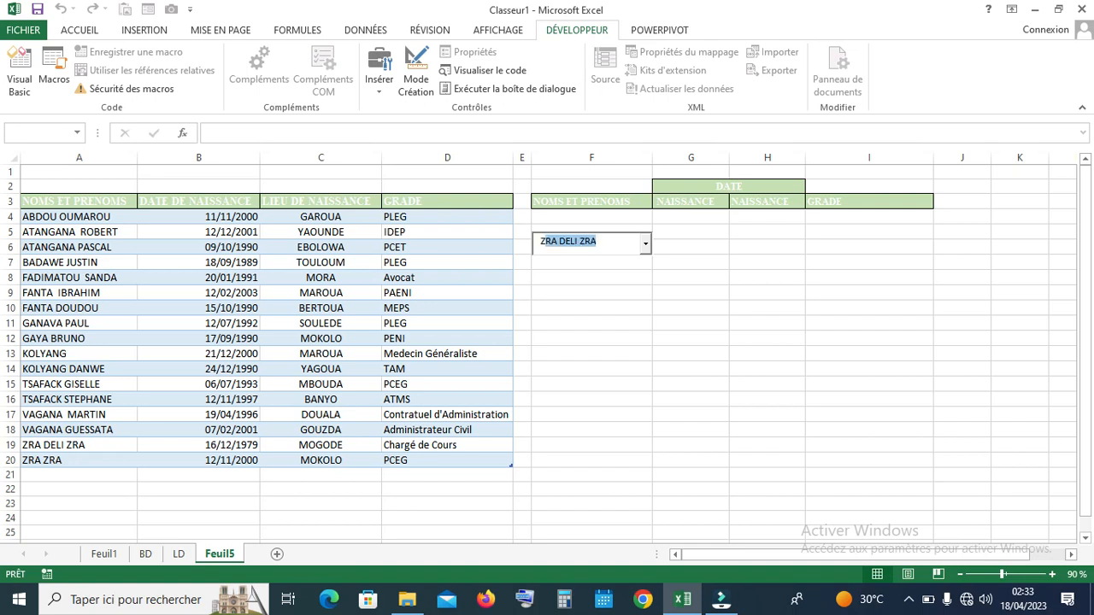
left_click(647, 242)
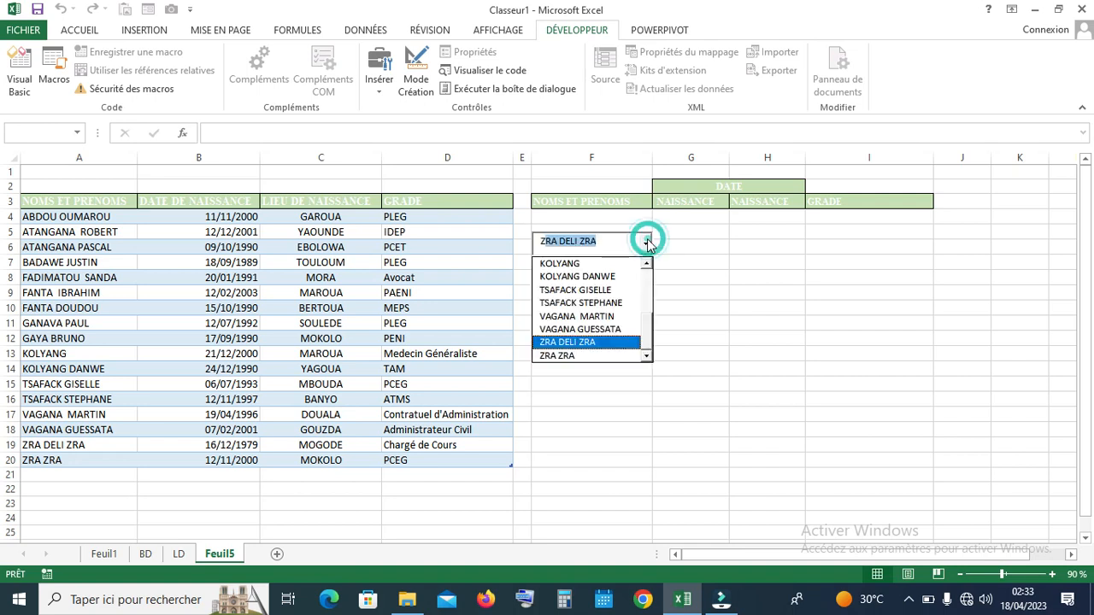
left_click(613, 342)
left_click(675, 306)
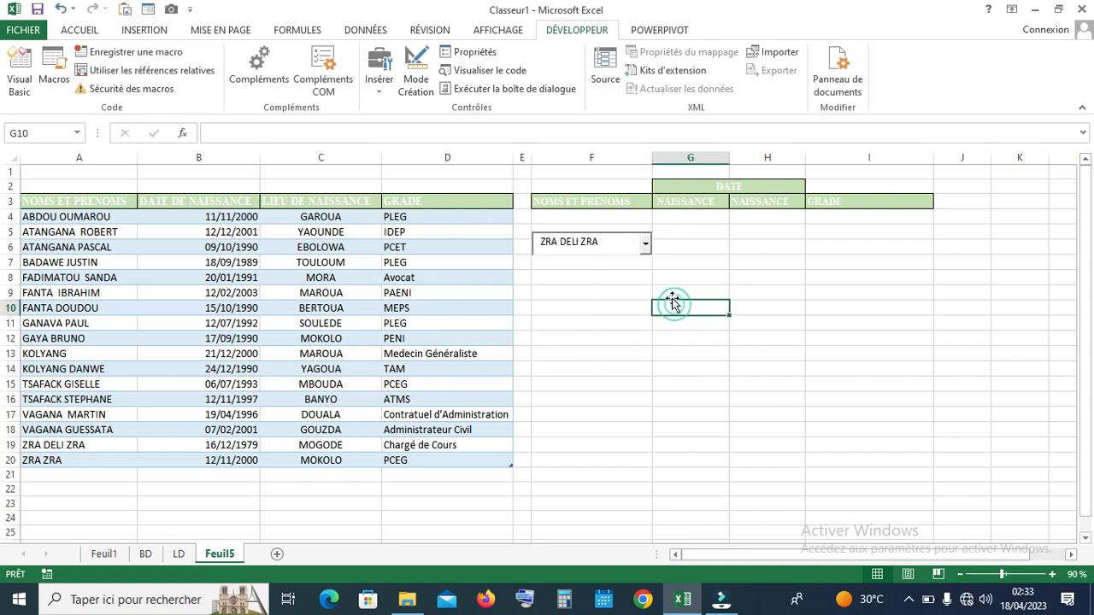
left_click(616, 242)
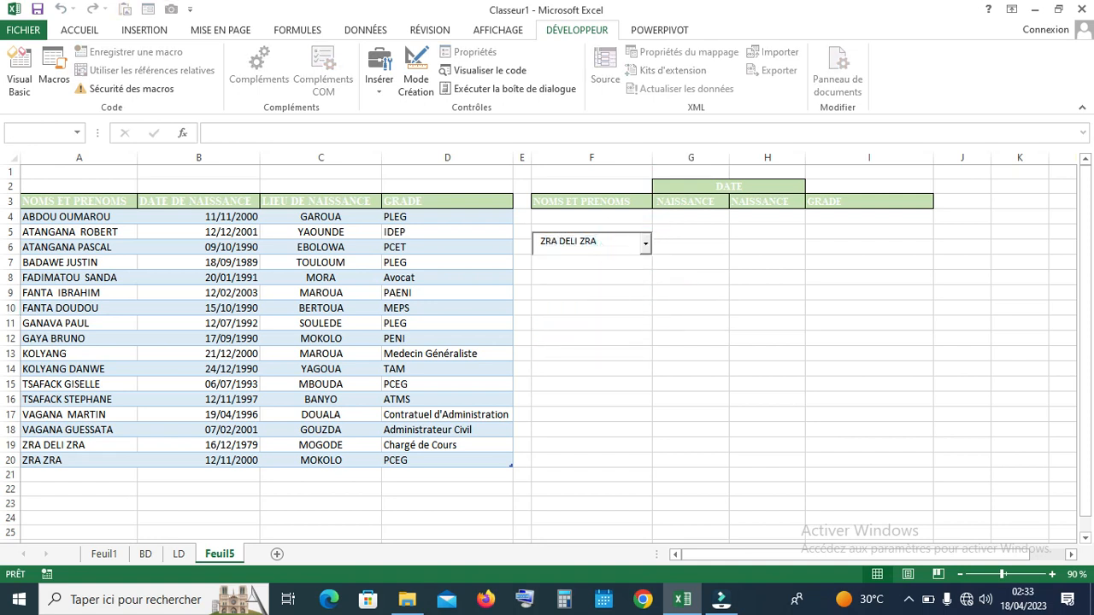
key("BackSpace")
left_click(664, 282)
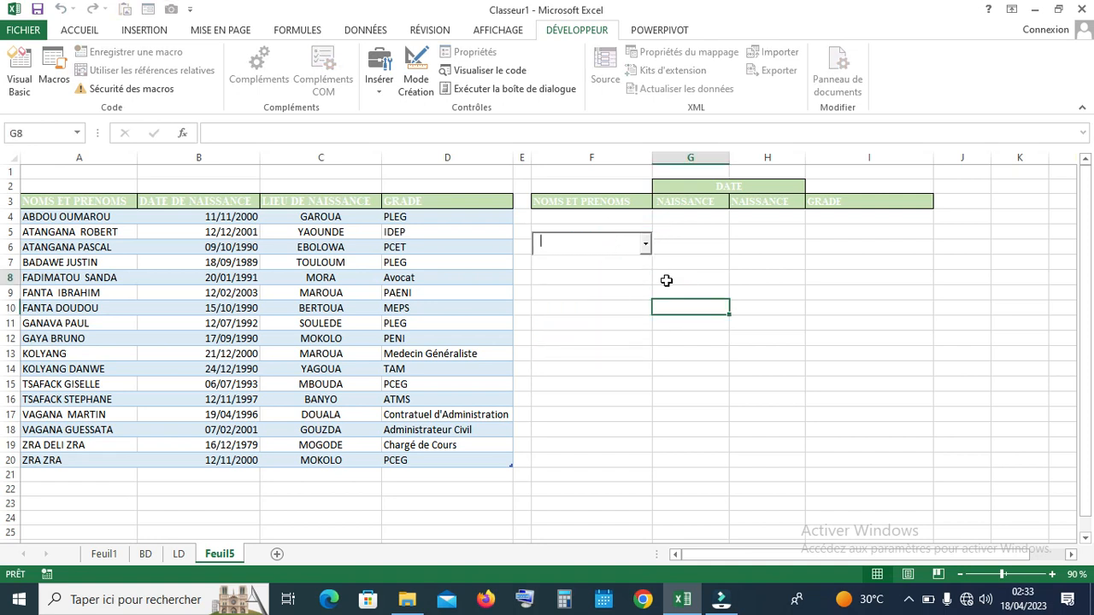
left_click(665, 278)
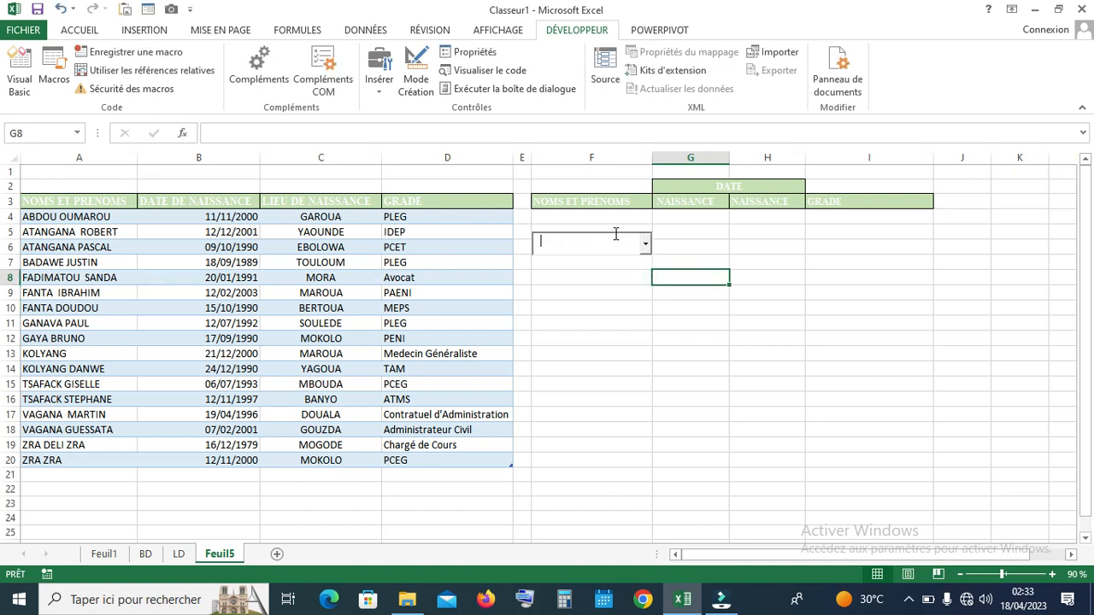
left_click(636, 291)
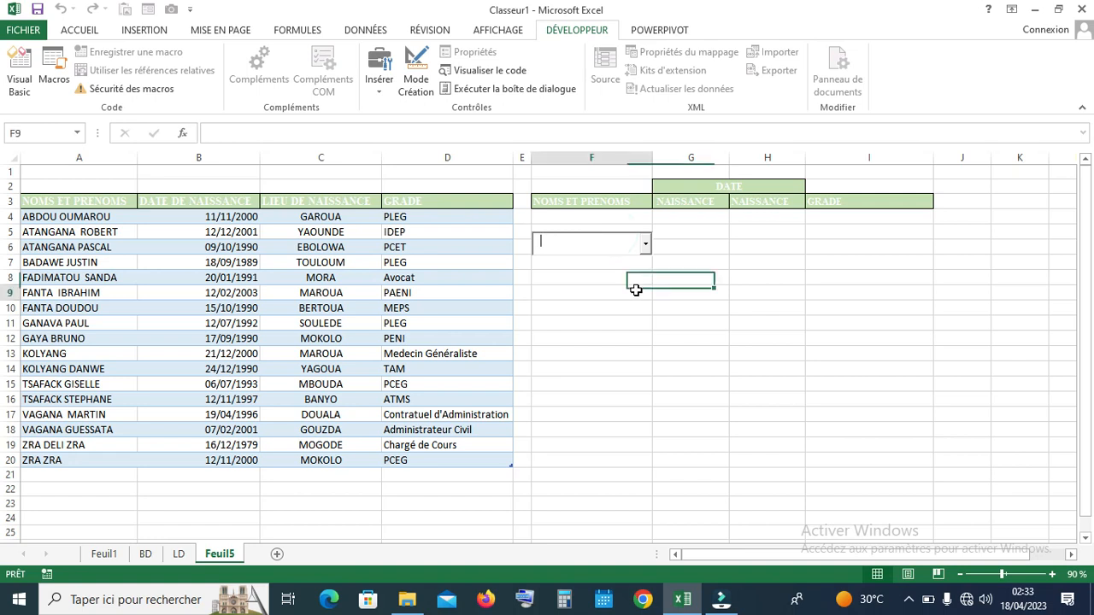
left_click(630, 244)
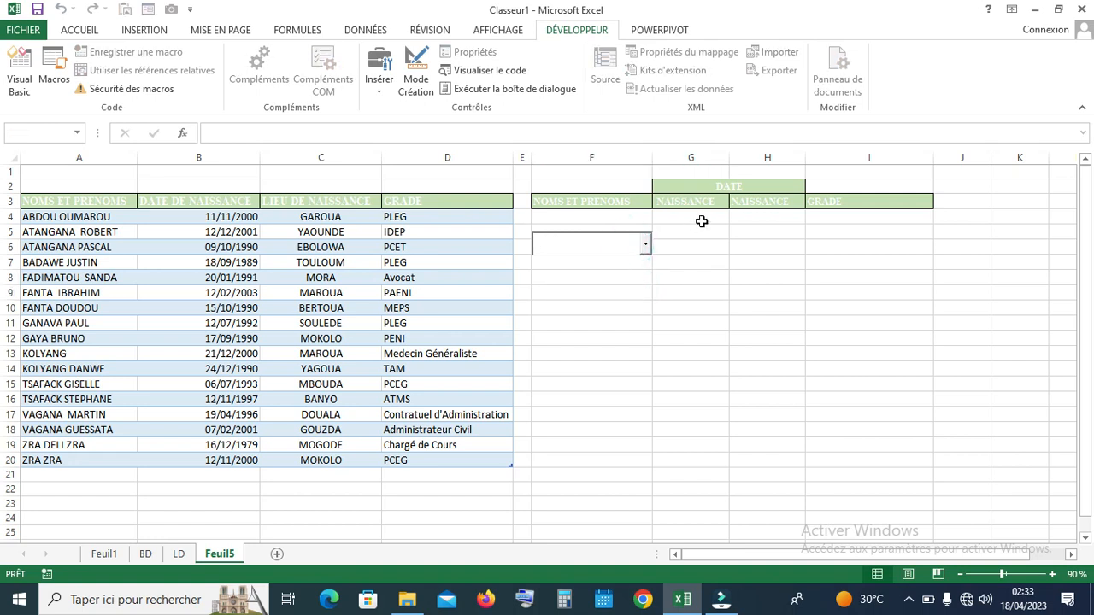
left_click(662, 248)
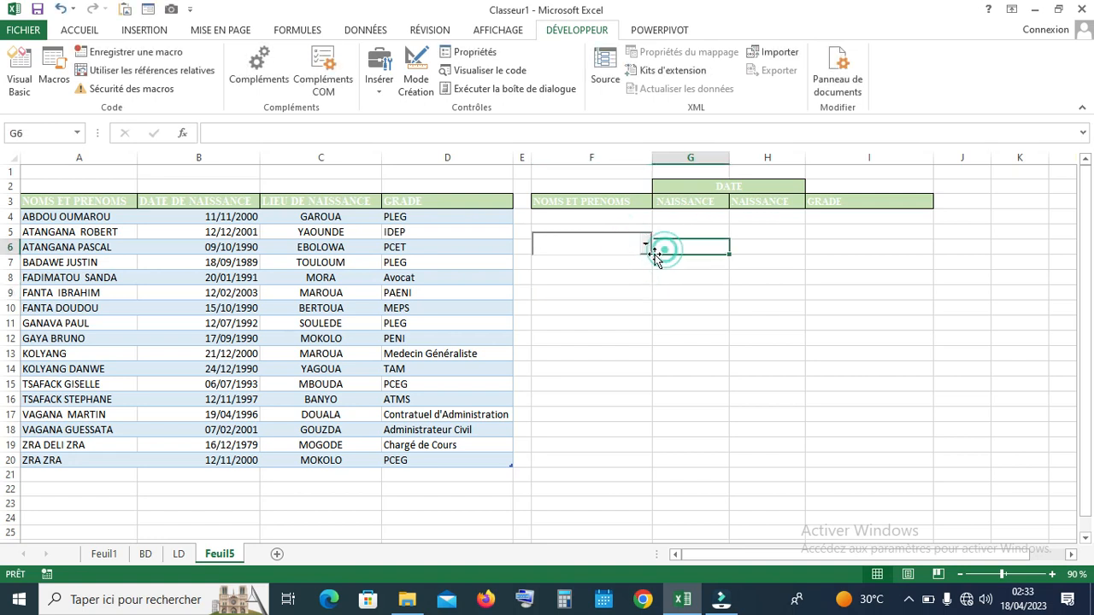
left_click(612, 243)
left_click(646, 246)
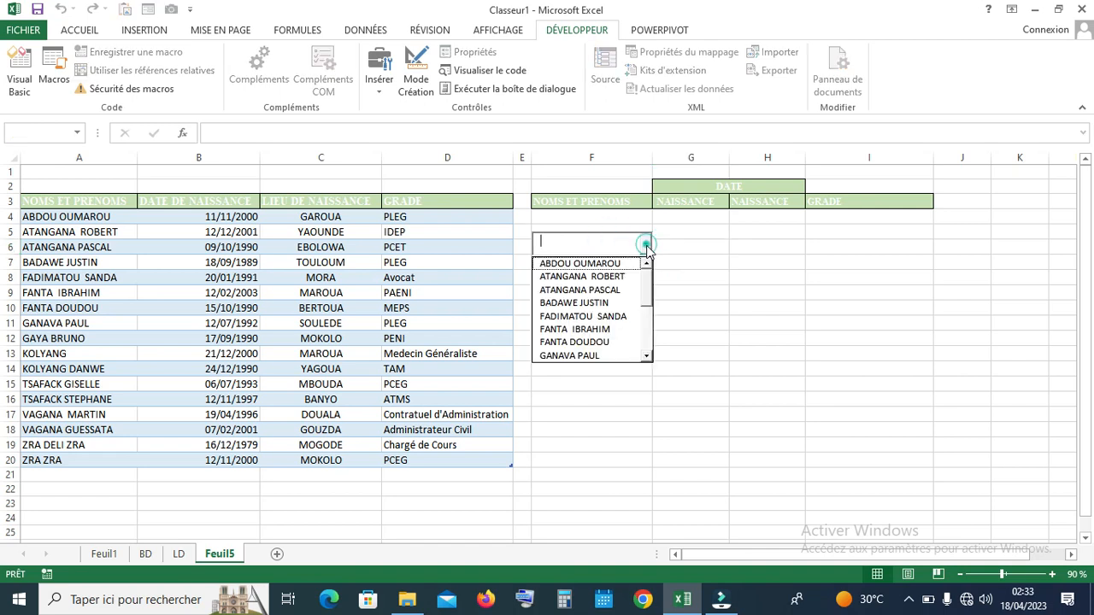
left_click(597, 292)
left_click(646, 244)
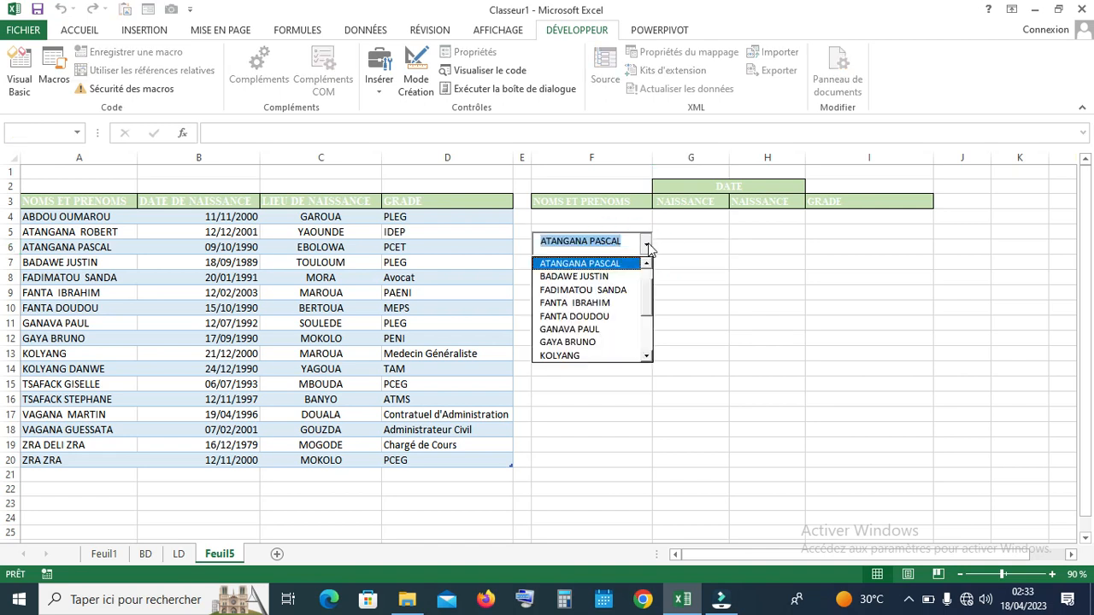
left_click(586, 317)
Check cells F4 and G4 for lookup results, finding them still empty
left_click(664, 301)
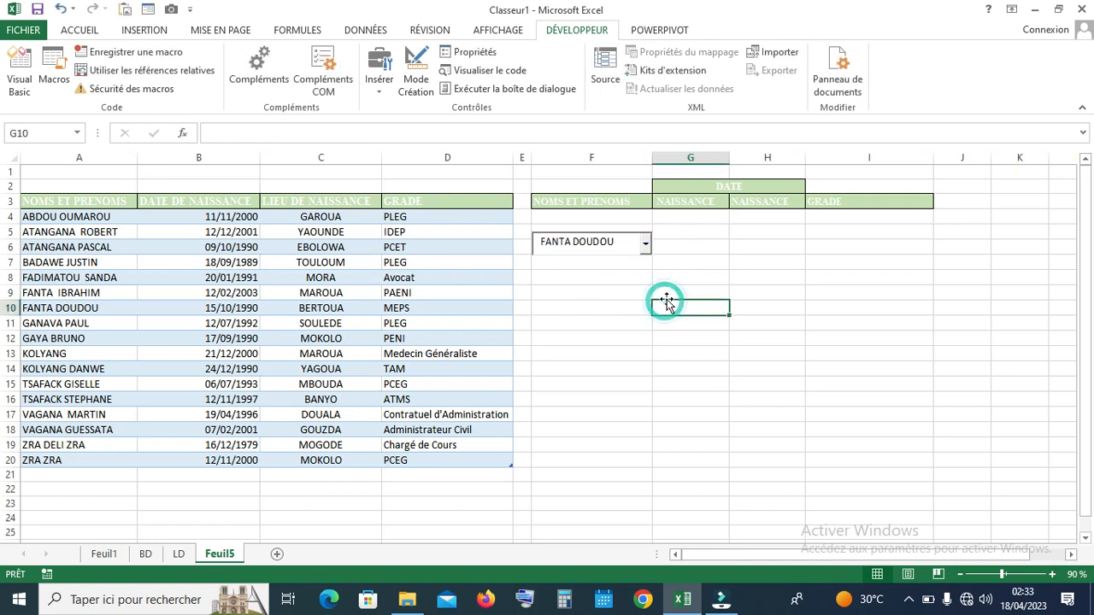
left_click(611, 221)
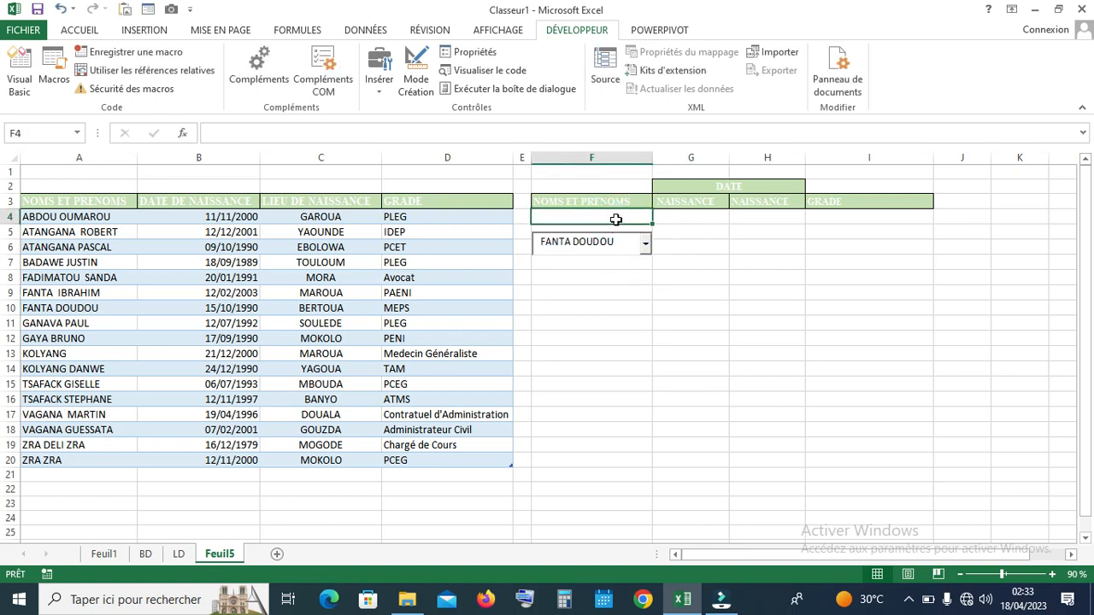
left_click(677, 215)
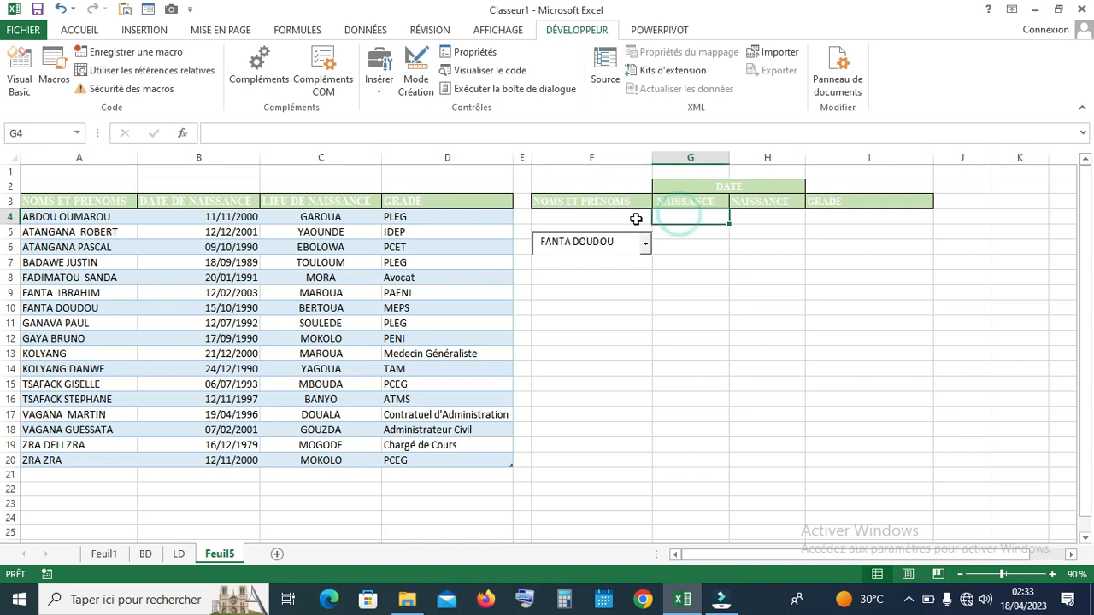
left_click(639, 218)
left_click(674, 217)
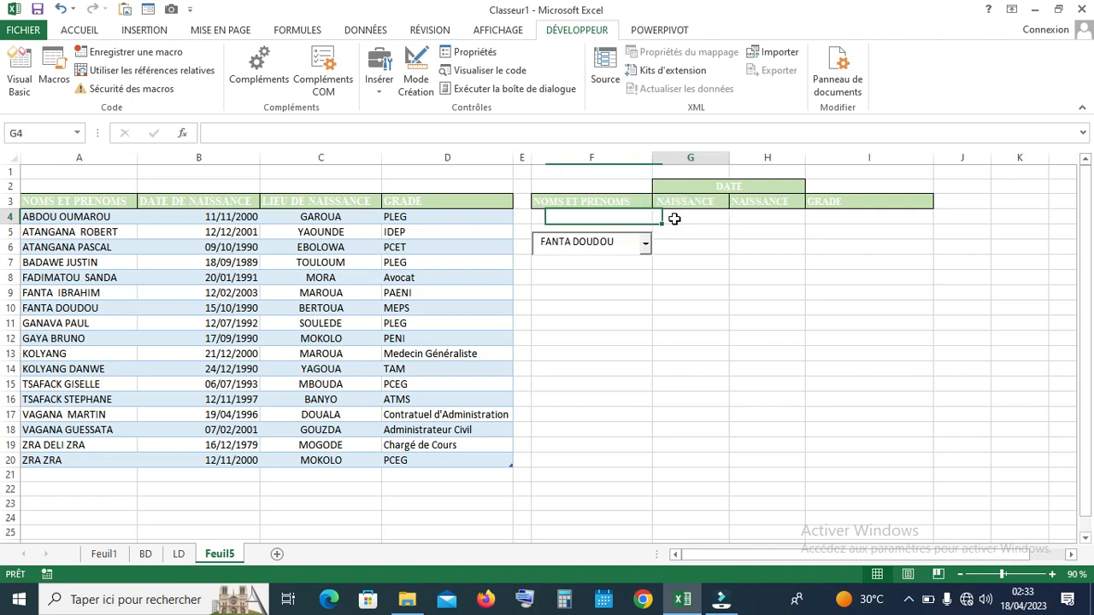
left_click(628, 223)
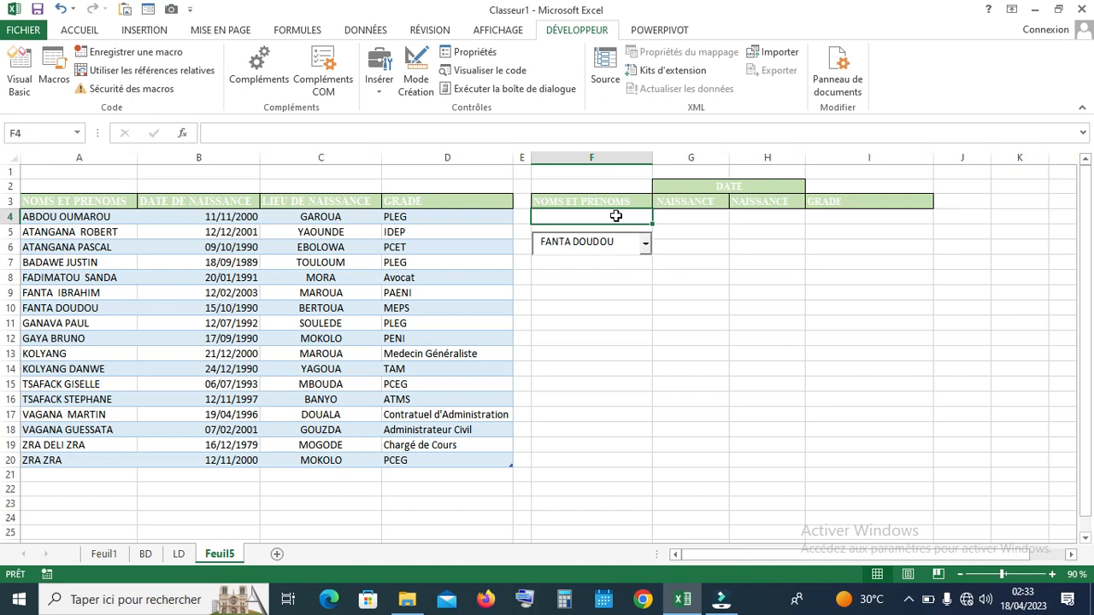
left_click(697, 256)
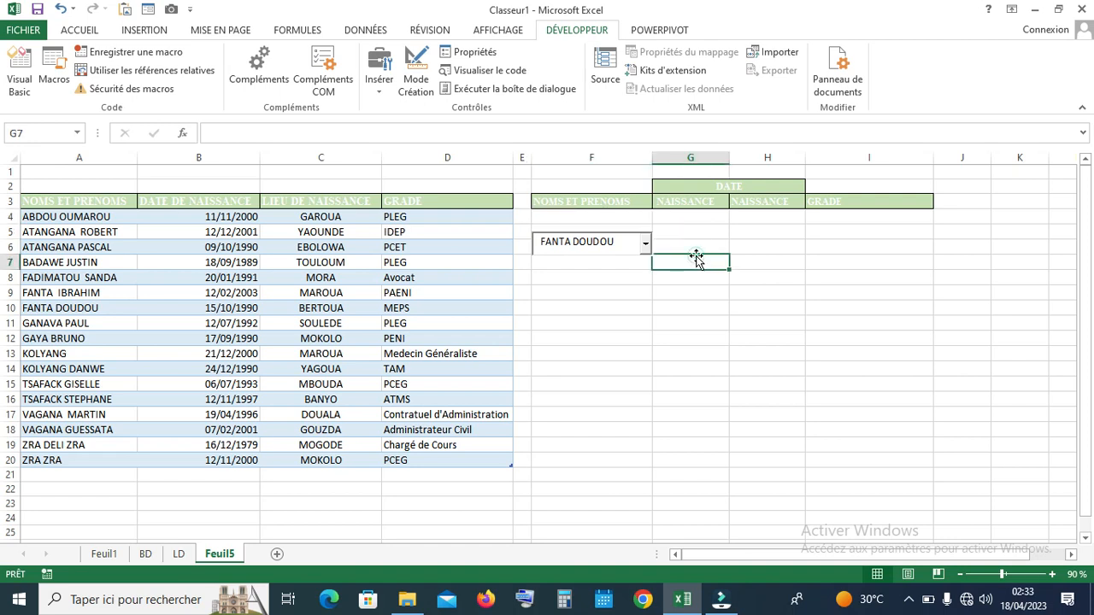
In Mode Création, set ComboBox1's LinkedCell to F4 and close Propriétés
left_click(419, 94)
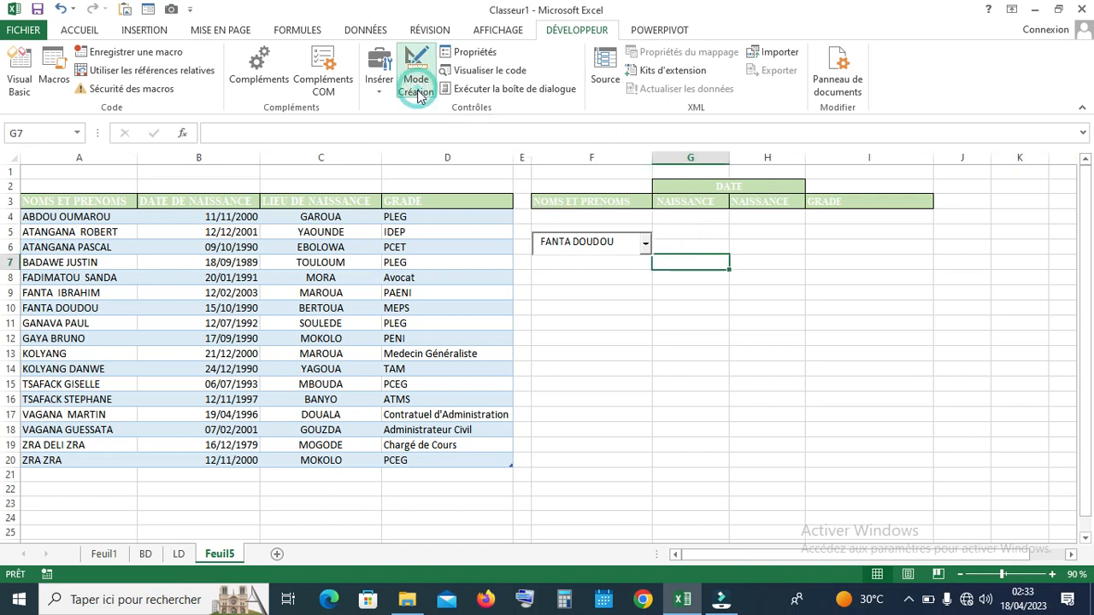
left_click(601, 250)
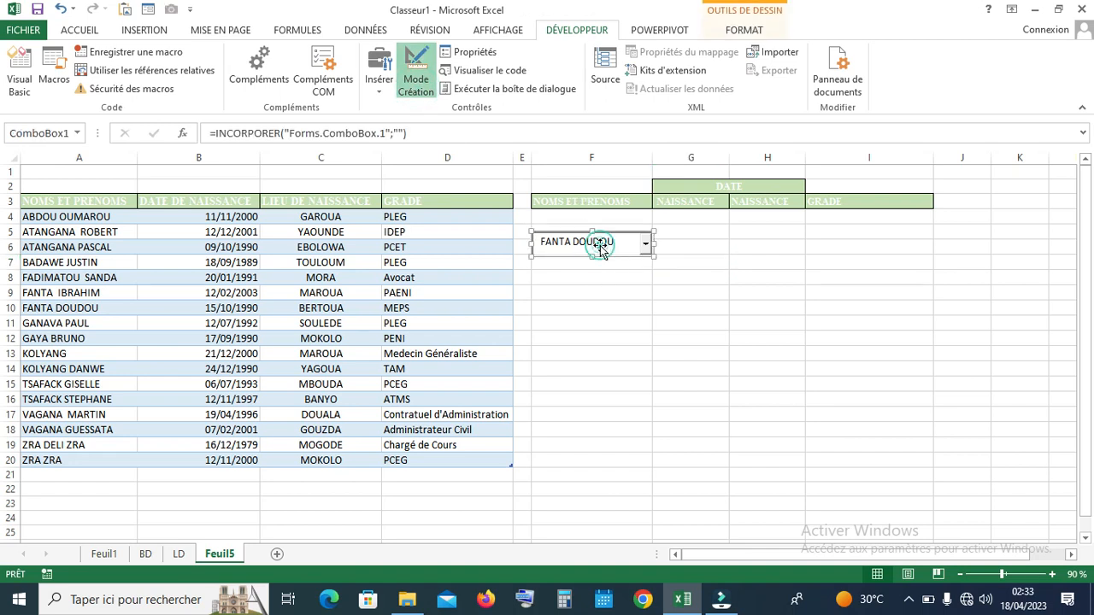
right_click(602, 246)
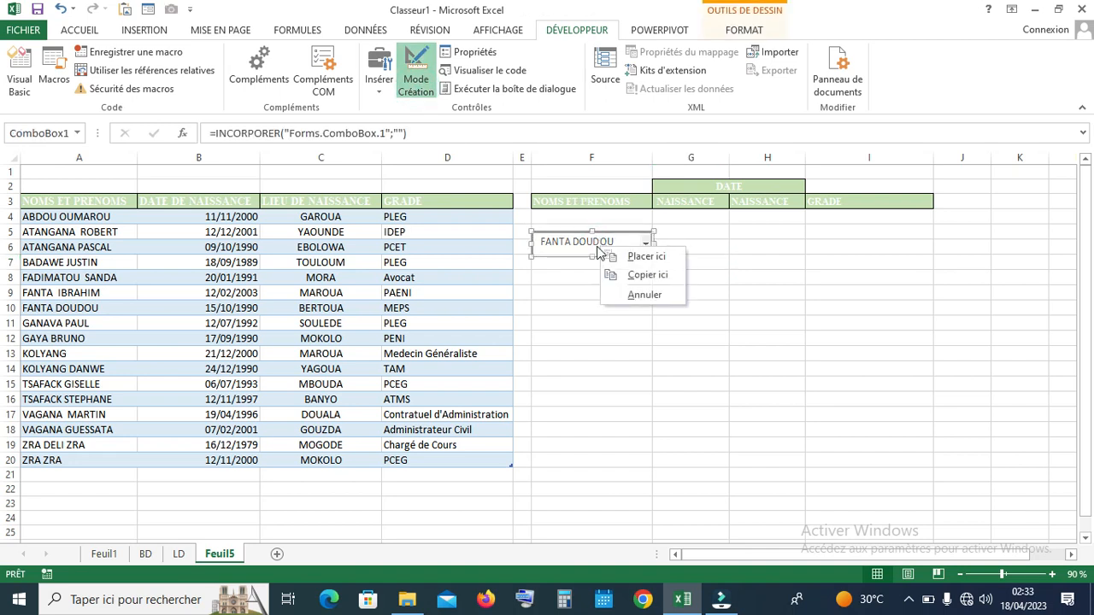
left_click(571, 248)
right_click(570, 248)
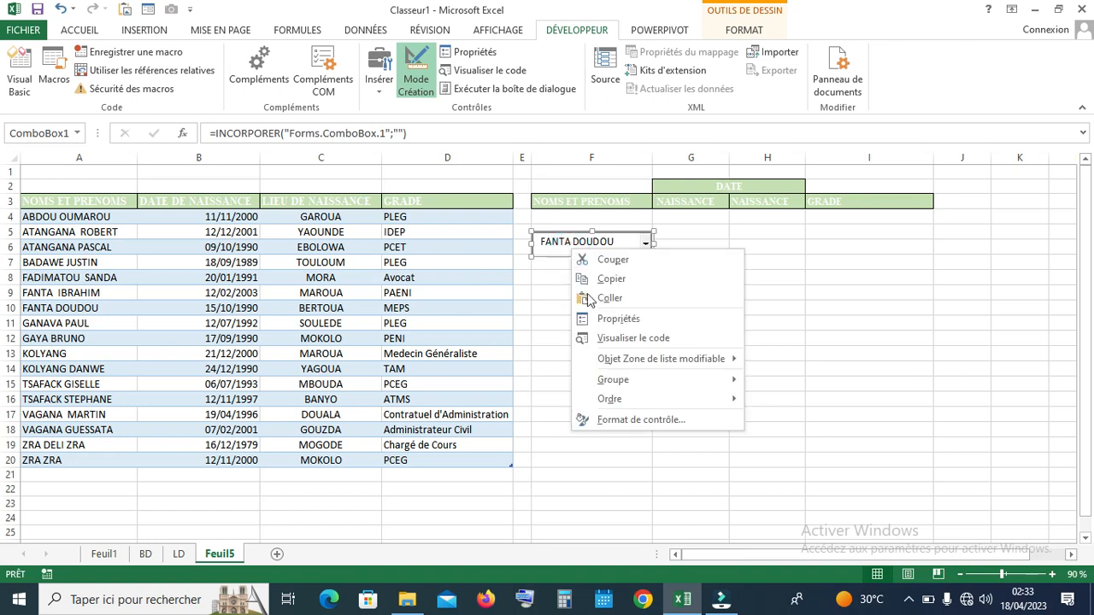
left_click(609, 317)
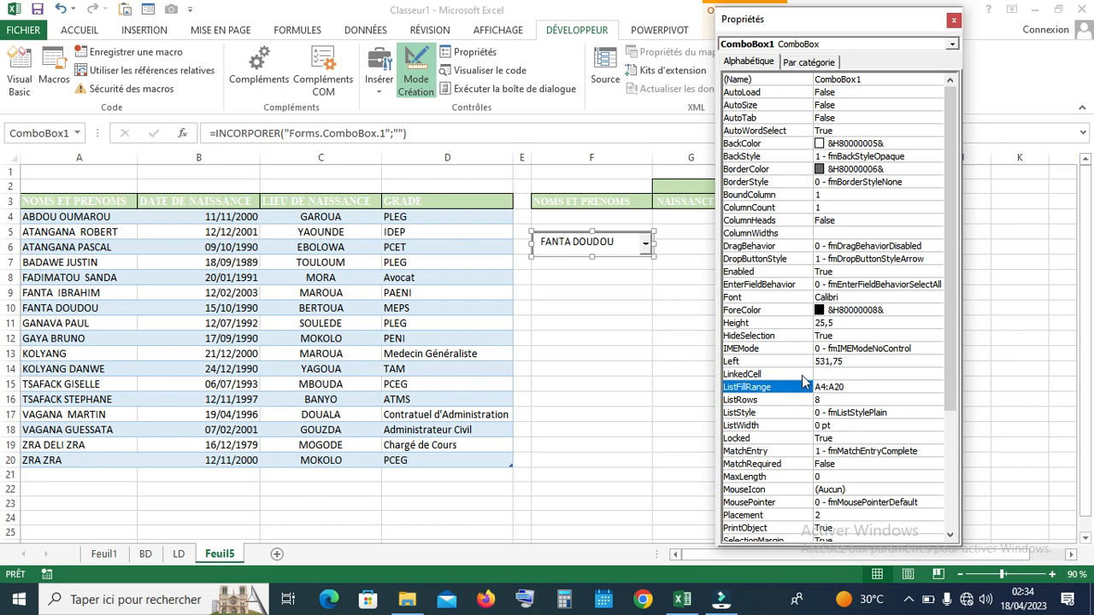
left_click_drag(827, 24, 861, 21)
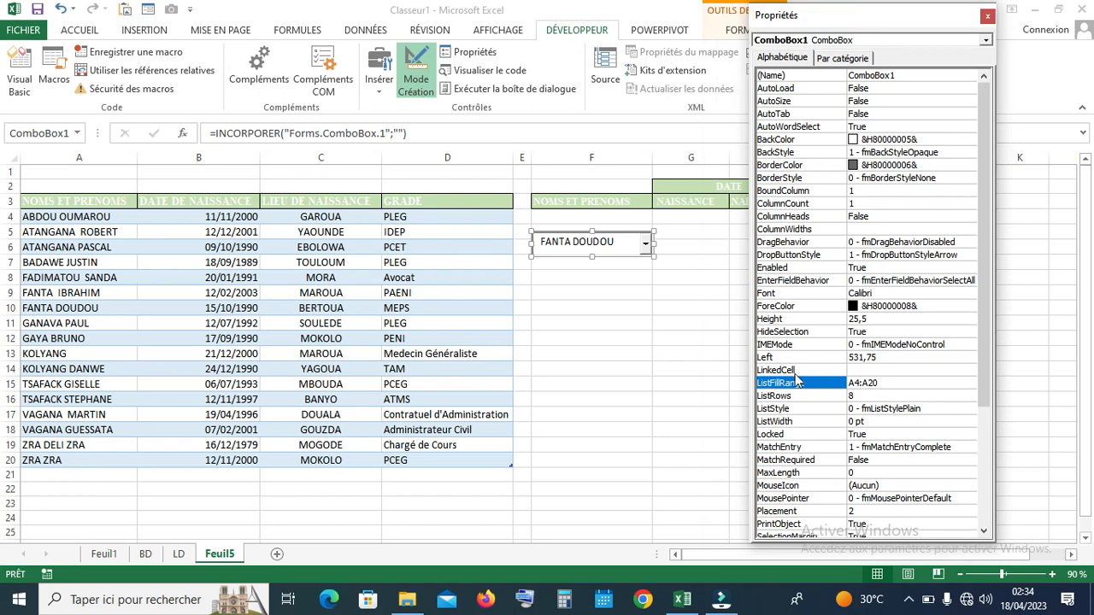
left_click(870, 372)
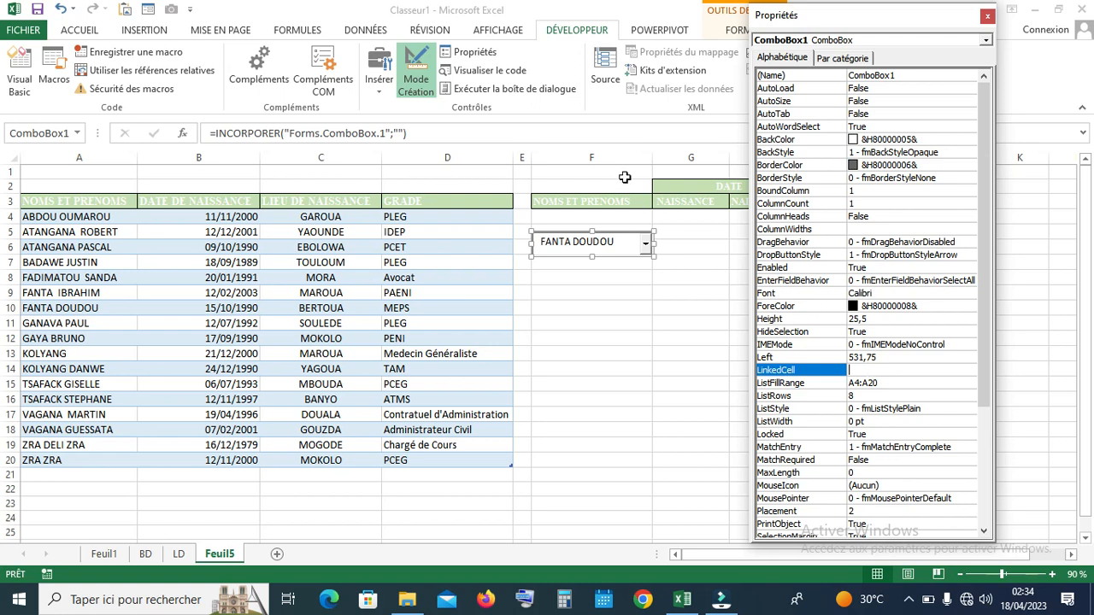
left_click_drag(938, 17, 398, 152)
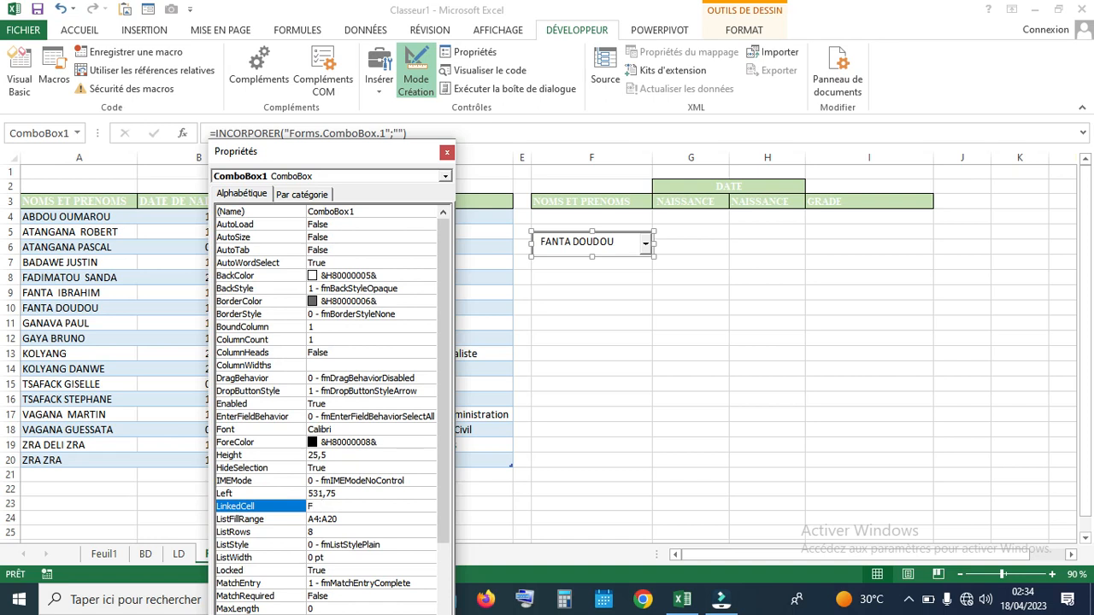
left_click(446, 151)
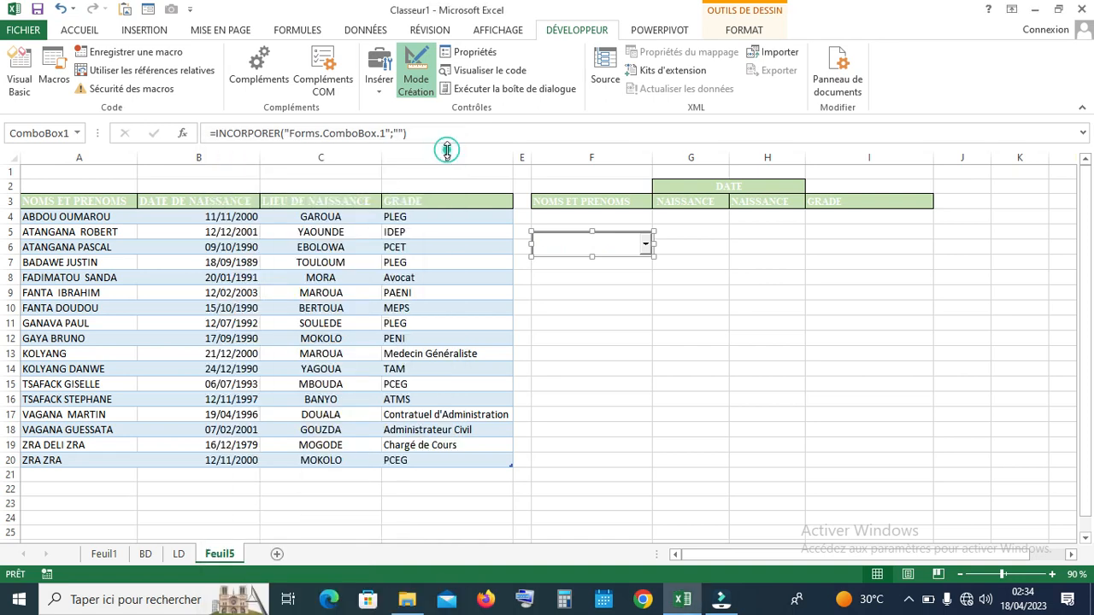
left_click(419, 76)
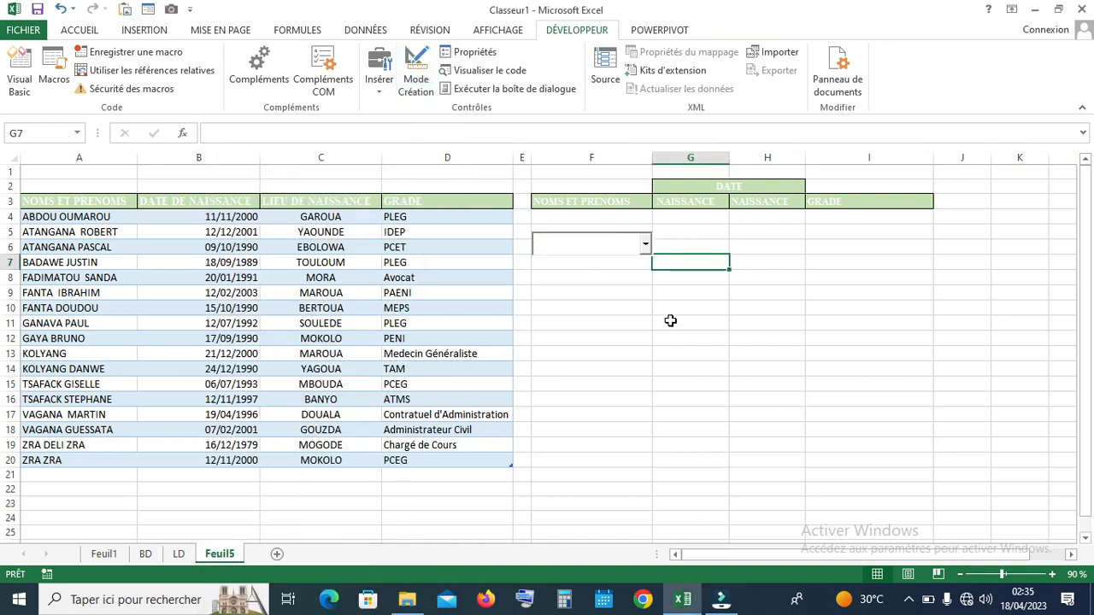
left_click(647, 245)
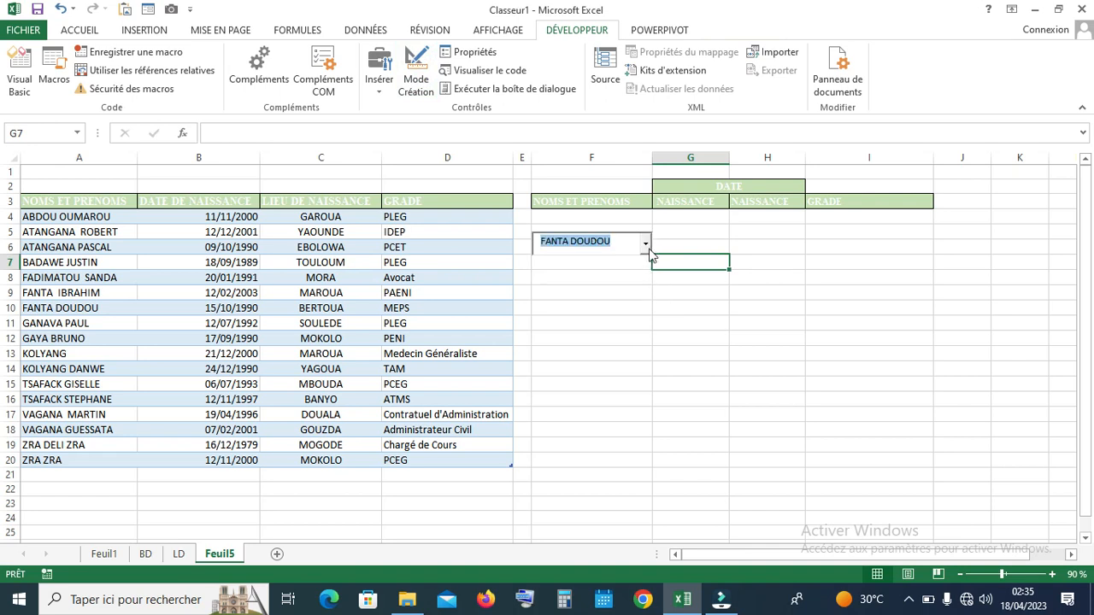
left_click(609, 276)
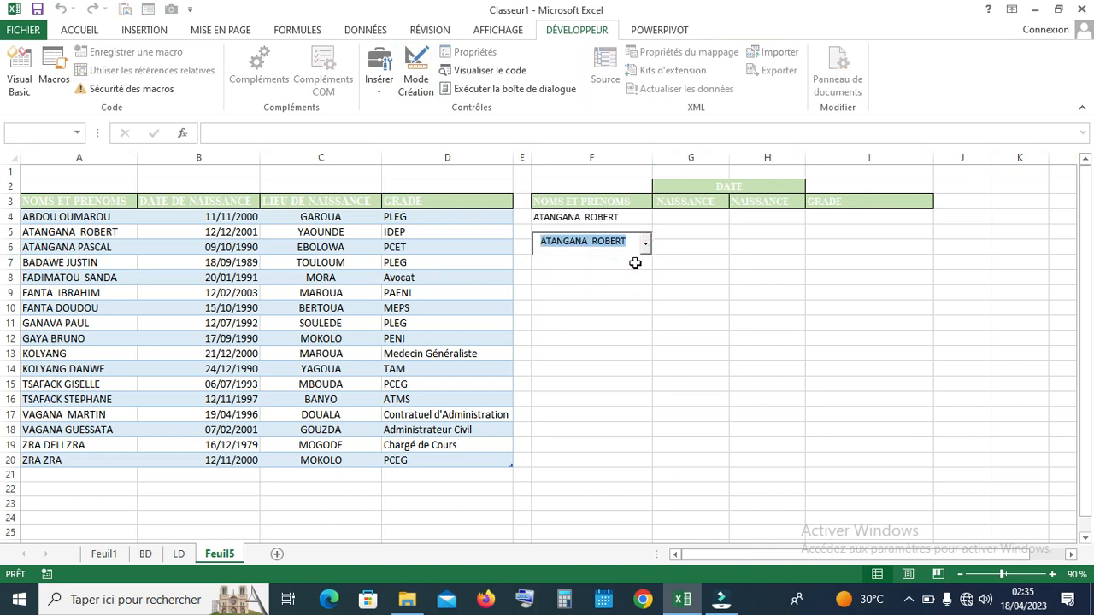
left_click(654, 288)
left_click(647, 245)
left_click(612, 312)
left_click(620, 244)
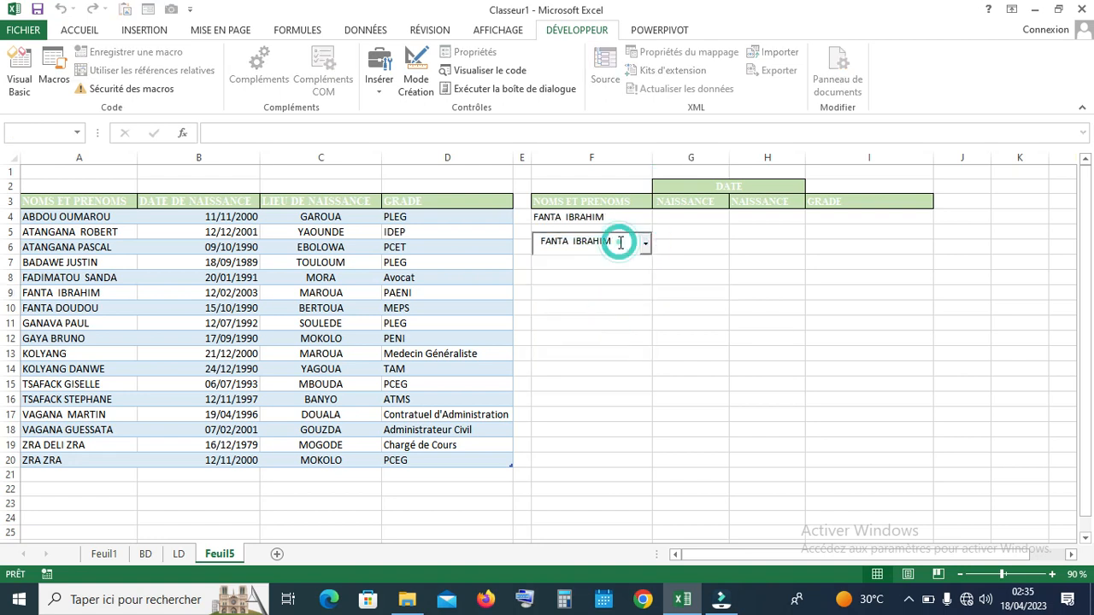
key("BackSpace")
key("BackSpace")
key("BackSpace")
key("BackSpace")
key("BackSpace")
key("BackSpace")
key("BackSpace")
key("BackSpace")
key("BackSpace")
key("BackSpace")
key("BackSpace")
key("BackSpace")
key("BackSpace")
key("BackSpace")
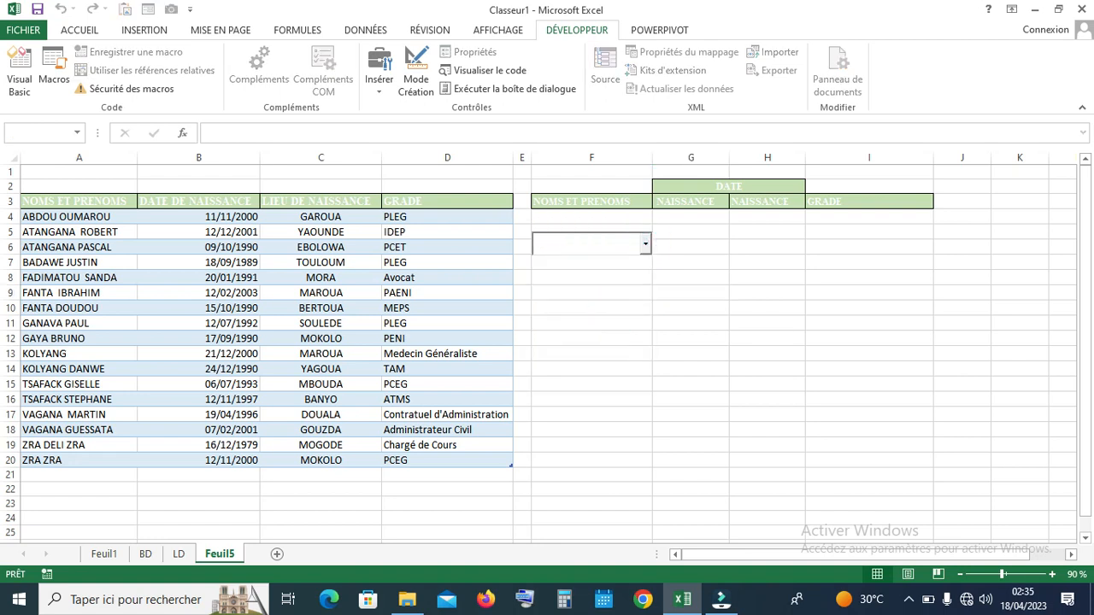
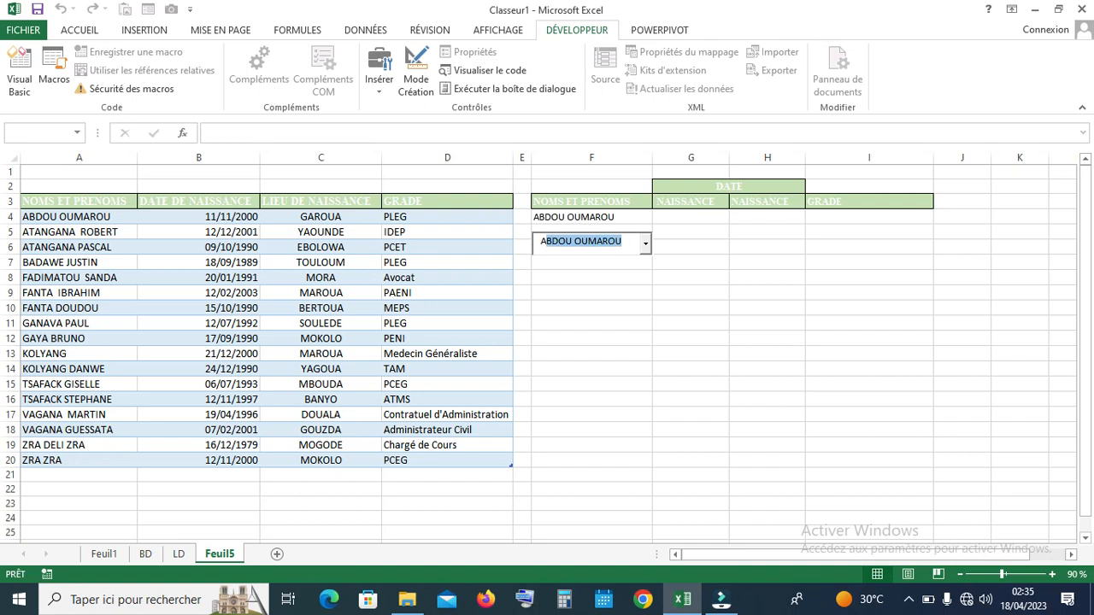
left_click(625, 242)
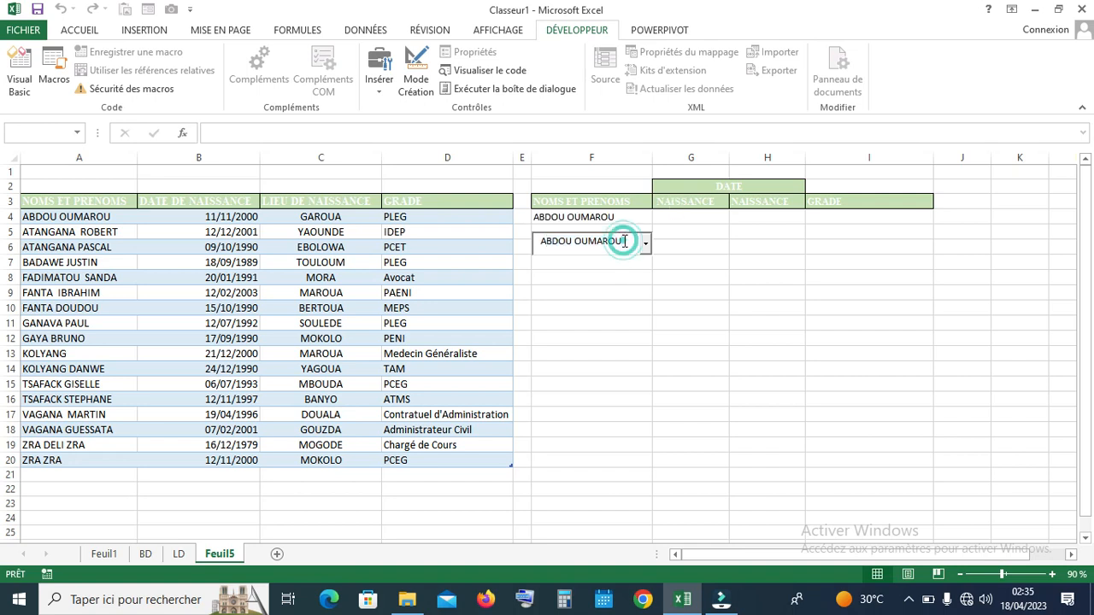
key("BackSpace")
key("BackSpace")
key("BackSpace")
key("BackSpace")
key("BackSpace")
key("BackSpace")
key("BackSpace")
key("BackSpace")
key("BackSpace")
key("BackSpace")
key("BackSpace")
key("BackSpace")
key("BackSpace")
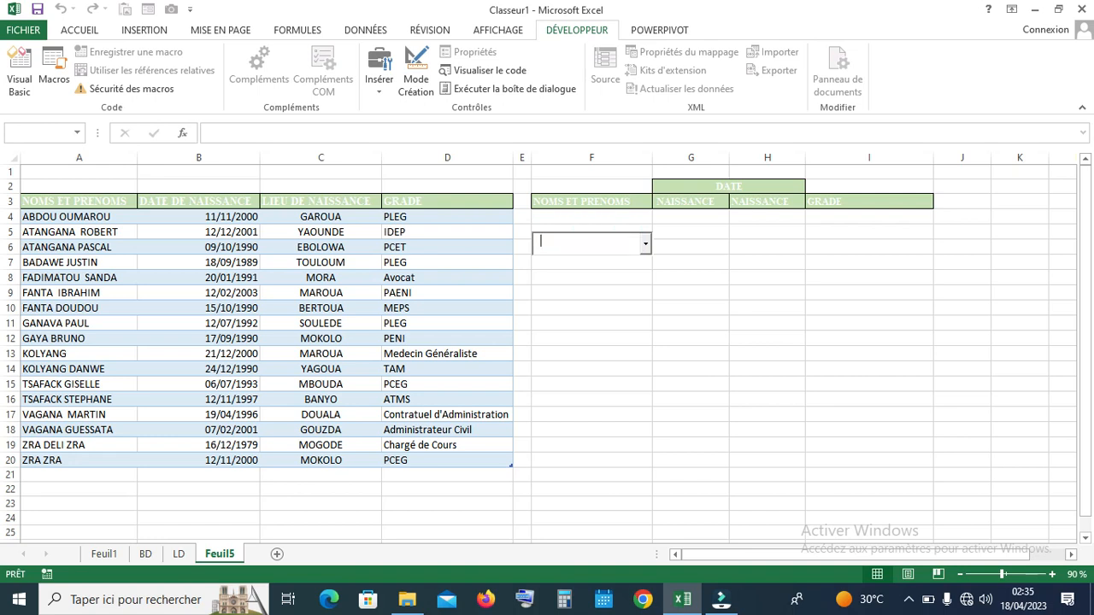
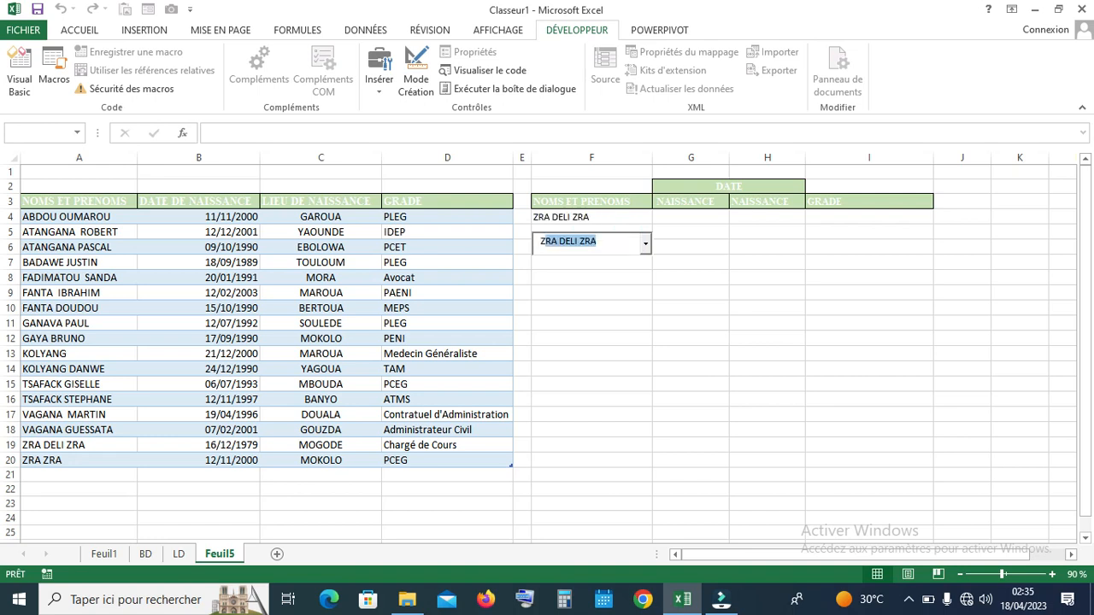
left_click(645, 244)
left_click(563, 356)
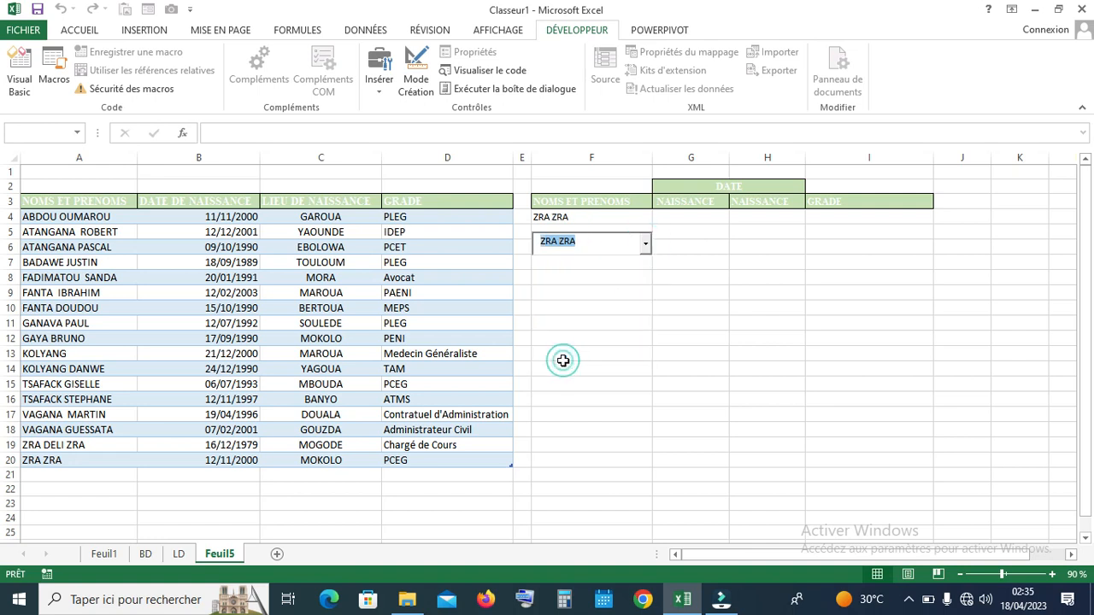
left_click(592, 247)
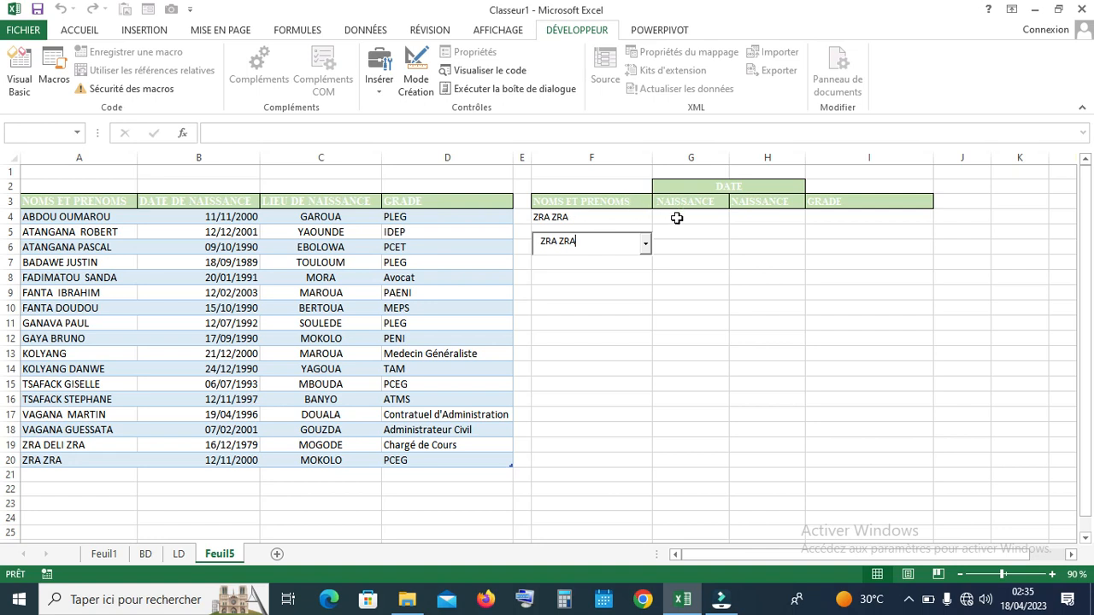
left_click(628, 275)
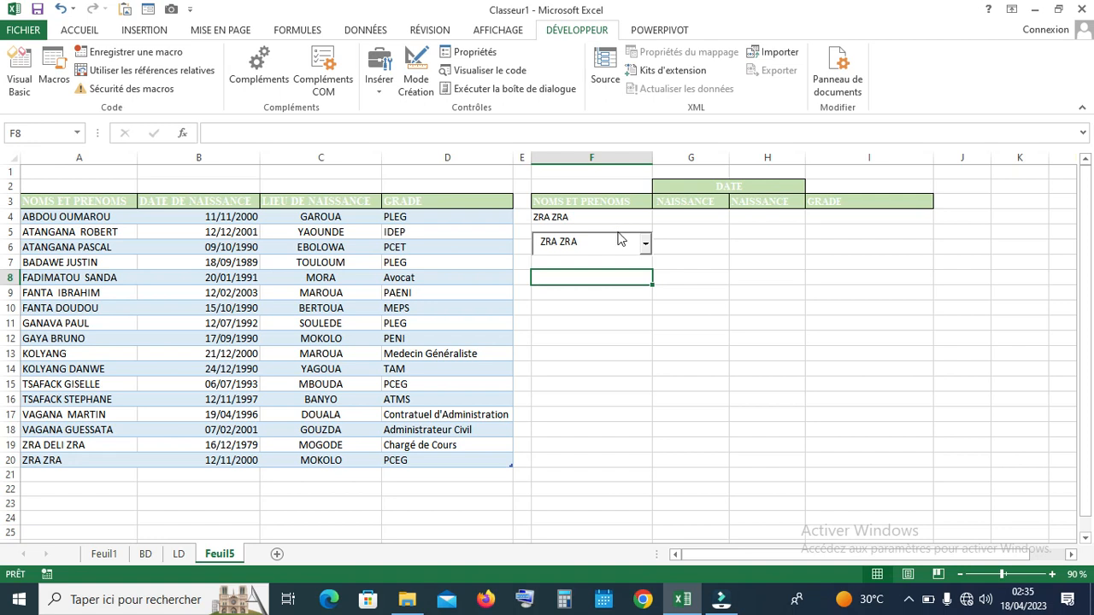
left_click(621, 241)
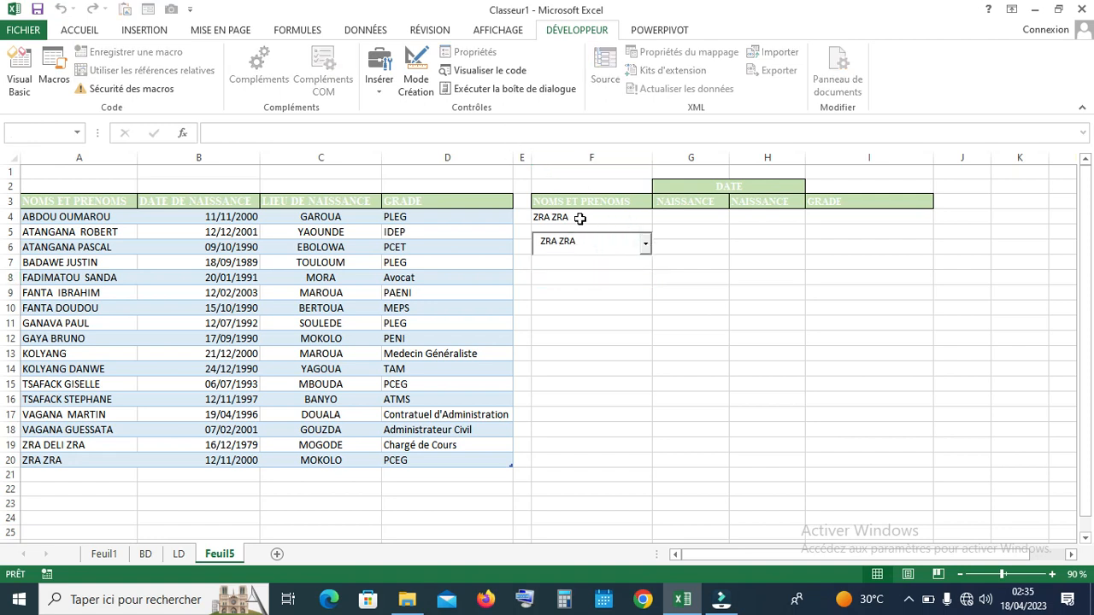
In design mode, move the name combo box up onto cell F4 under NOMS ET PRENOMS
left_click(416, 77)
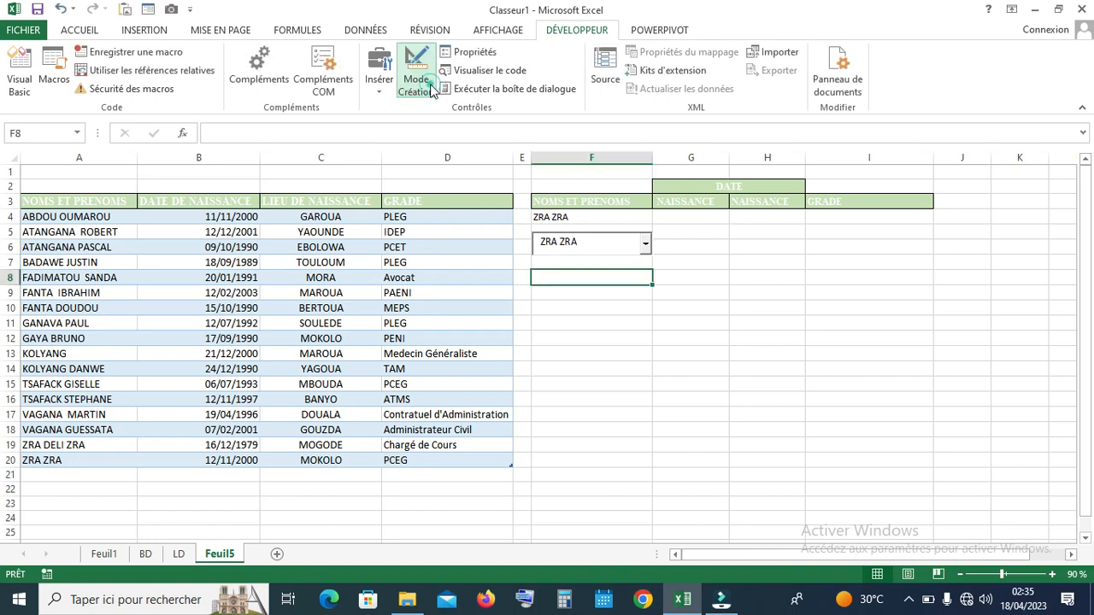
left_click(594, 242)
left_click_drag(594, 241, 593, 218)
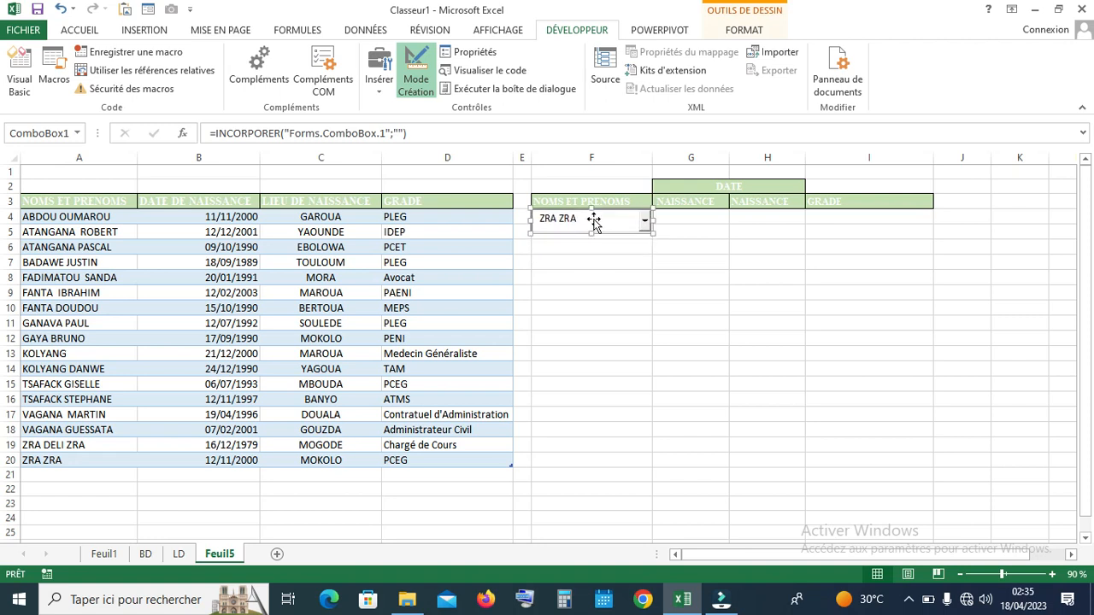
left_click(620, 337)
left_click(416, 78)
left_click(646, 221)
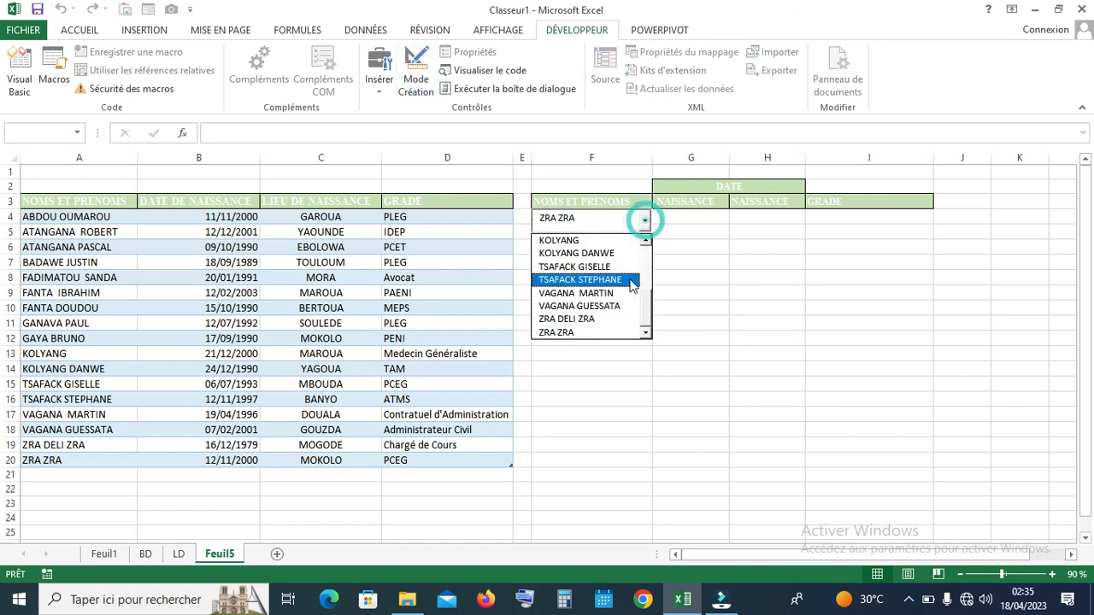
left_click(627, 277)
left_click(628, 278)
left_click(634, 225)
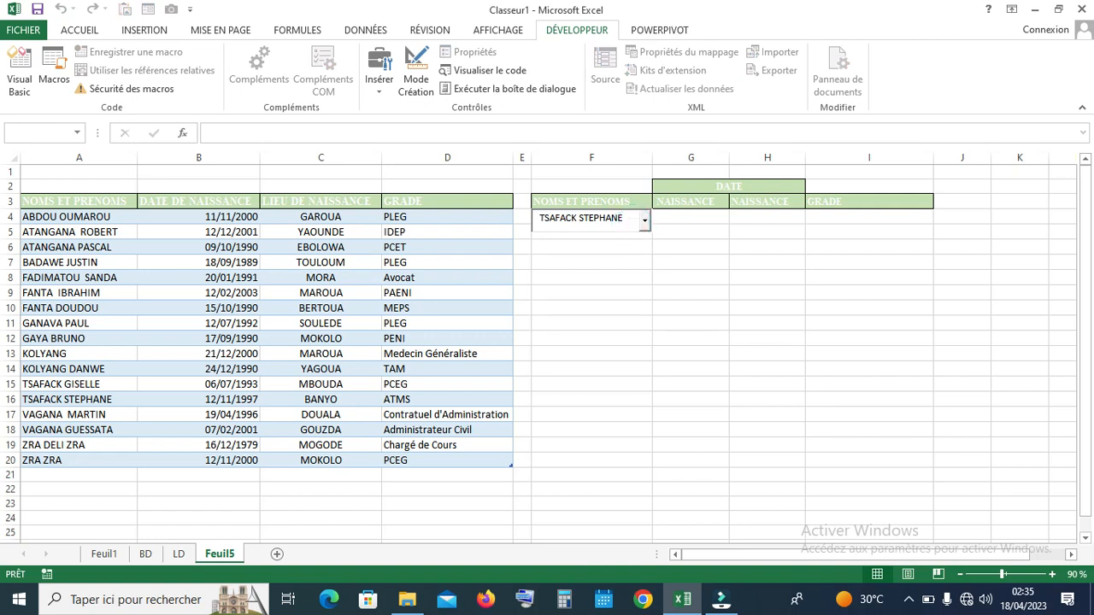
left_click_drag(622, 218, 541, 218)
key("BackSpace")
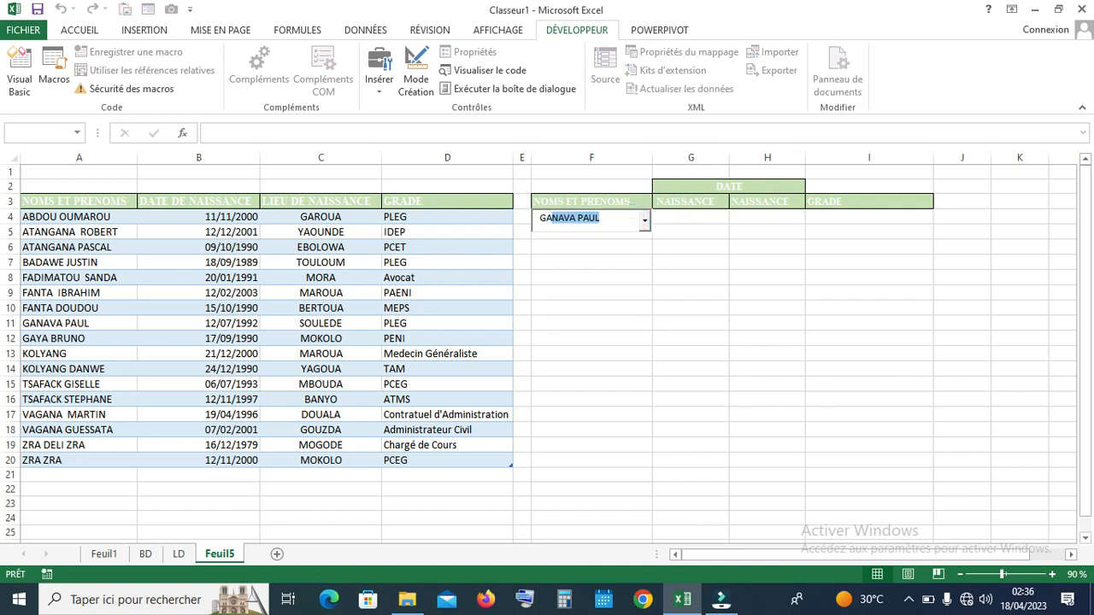
left_click(646, 221)
left_click(618, 250)
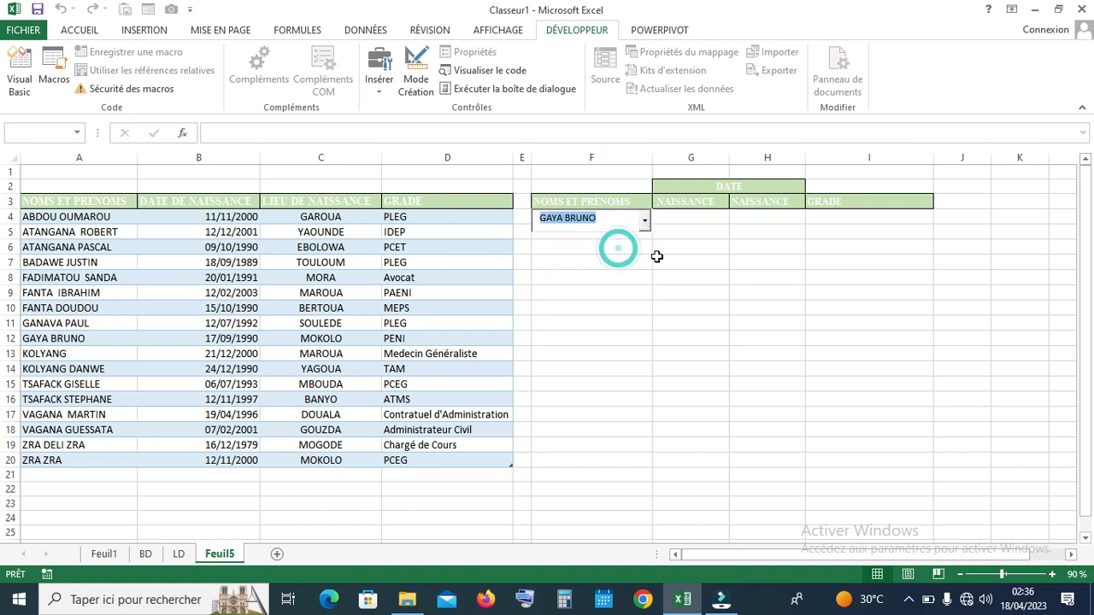
left_click(657, 257)
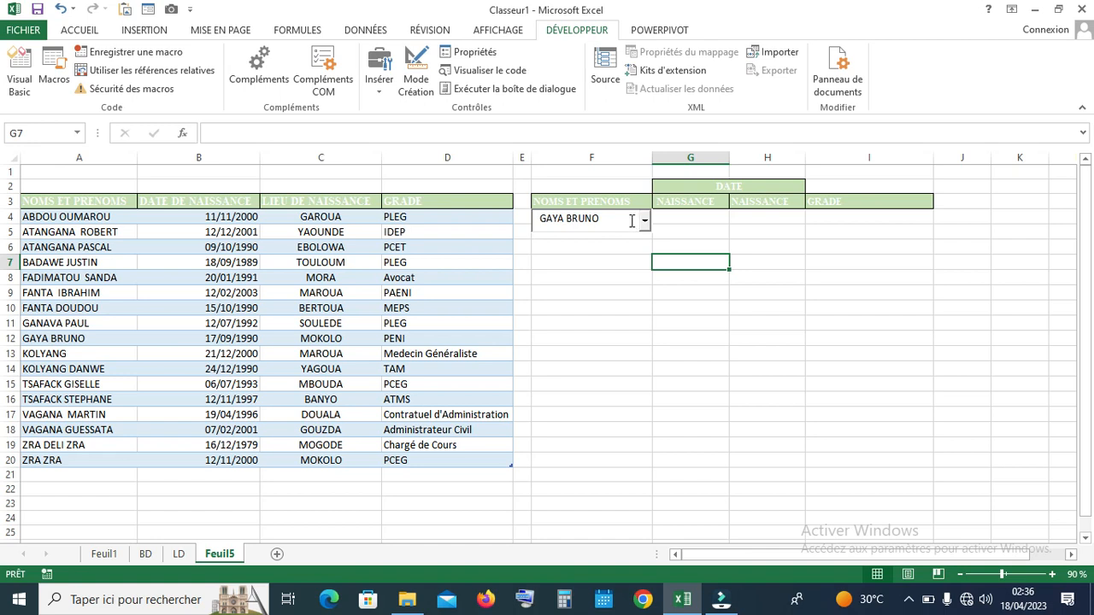
left_click(640, 297)
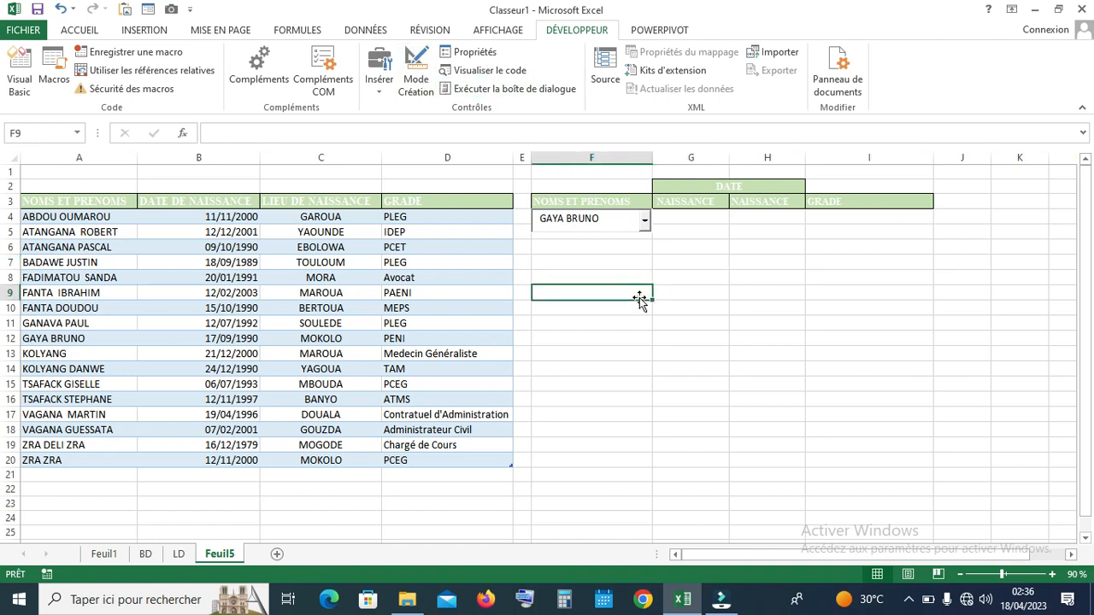
left_click(623, 224)
left_click(645, 221)
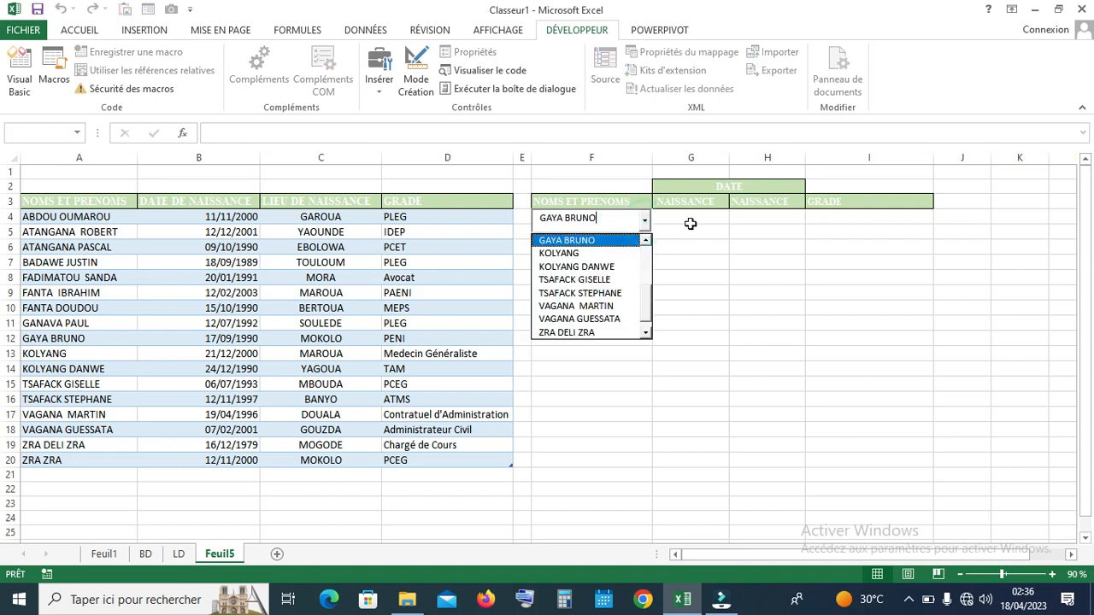
left_click(688, 223)
left_click(556, 262)
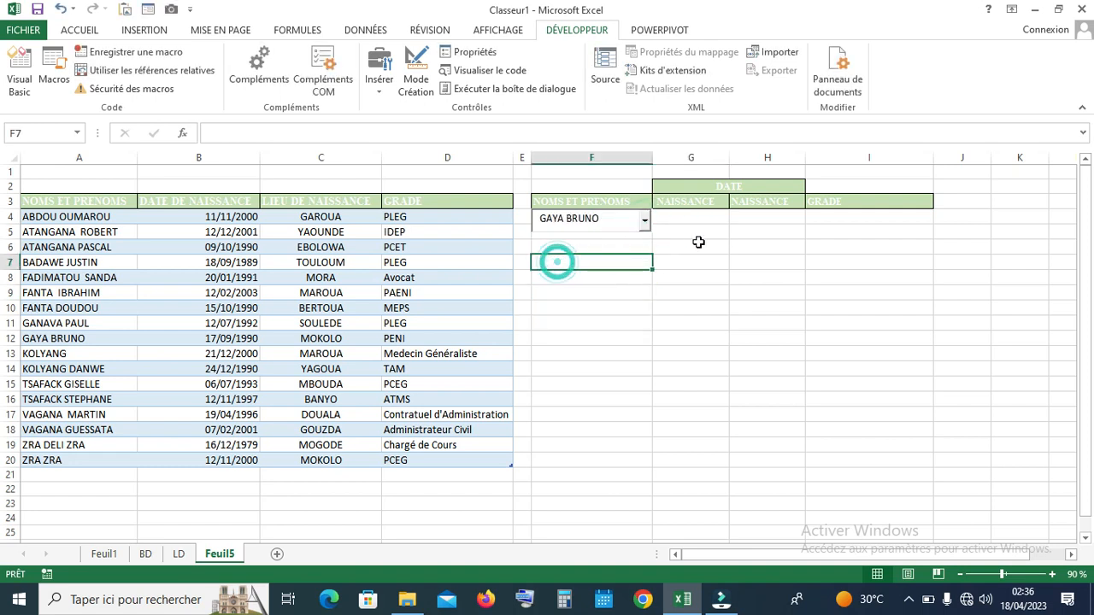
left_click(698, 243)
left_click(590, 217)
left_click(672, 217)
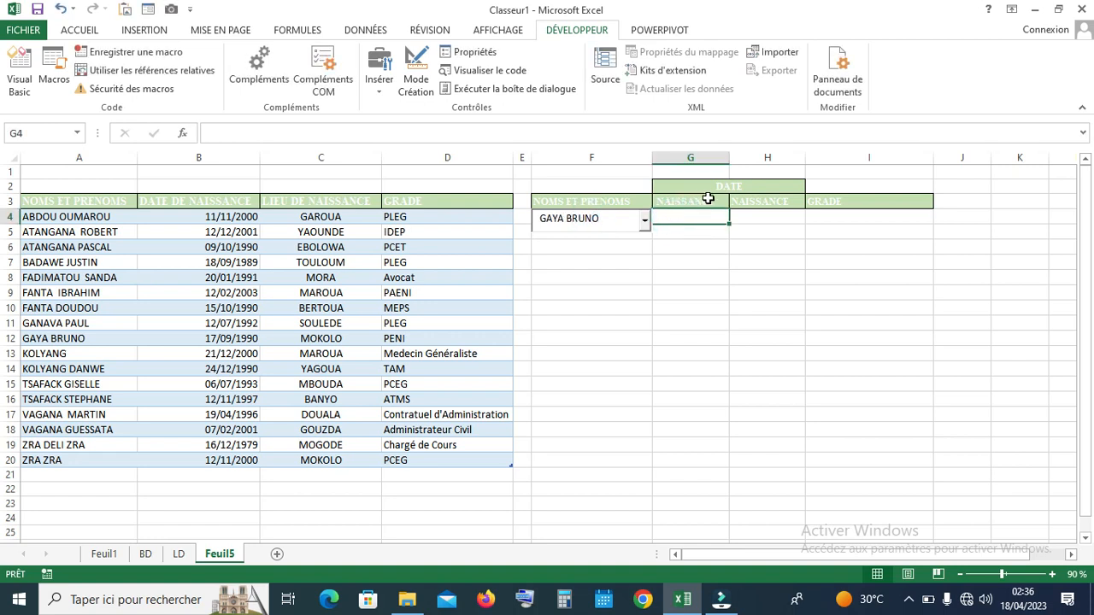
Rename header G3 to DATE and H3 to LIEU
left_click(709, 198)
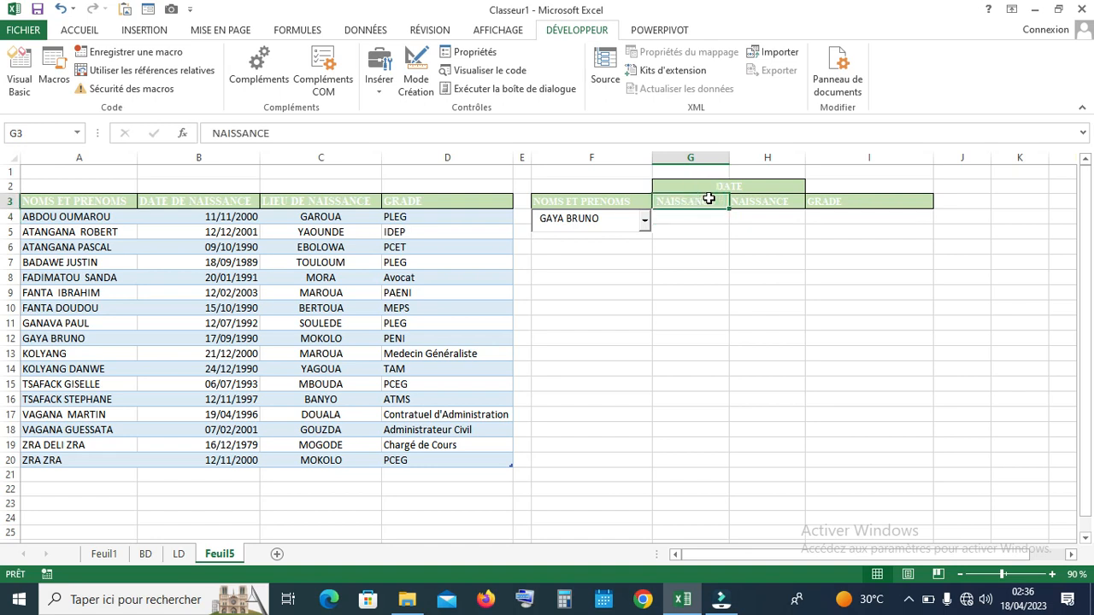
type("DATE")
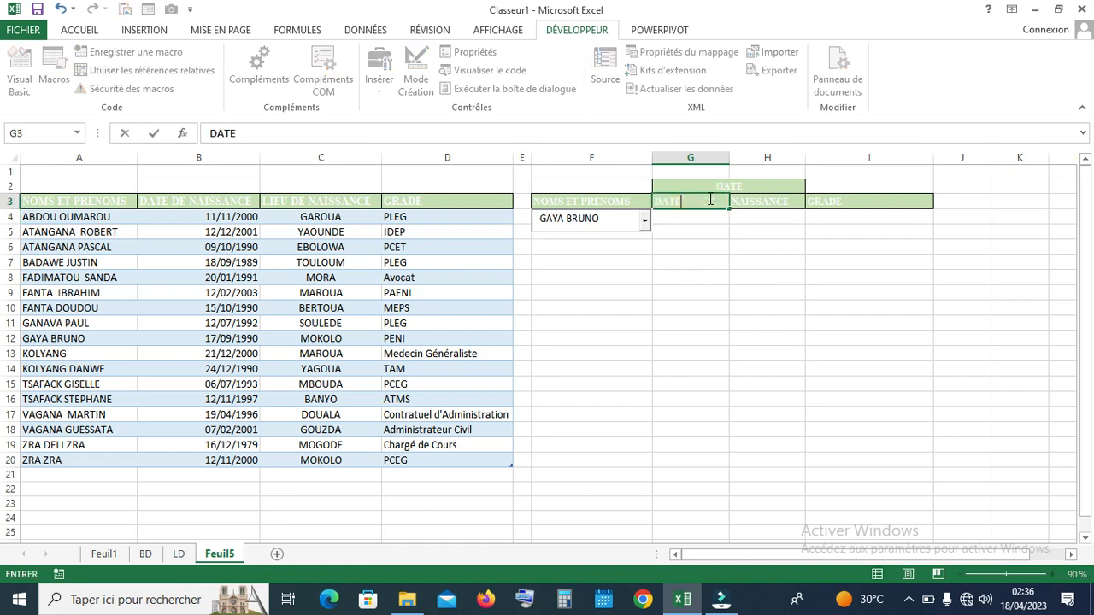
key("Tab")
type("L")
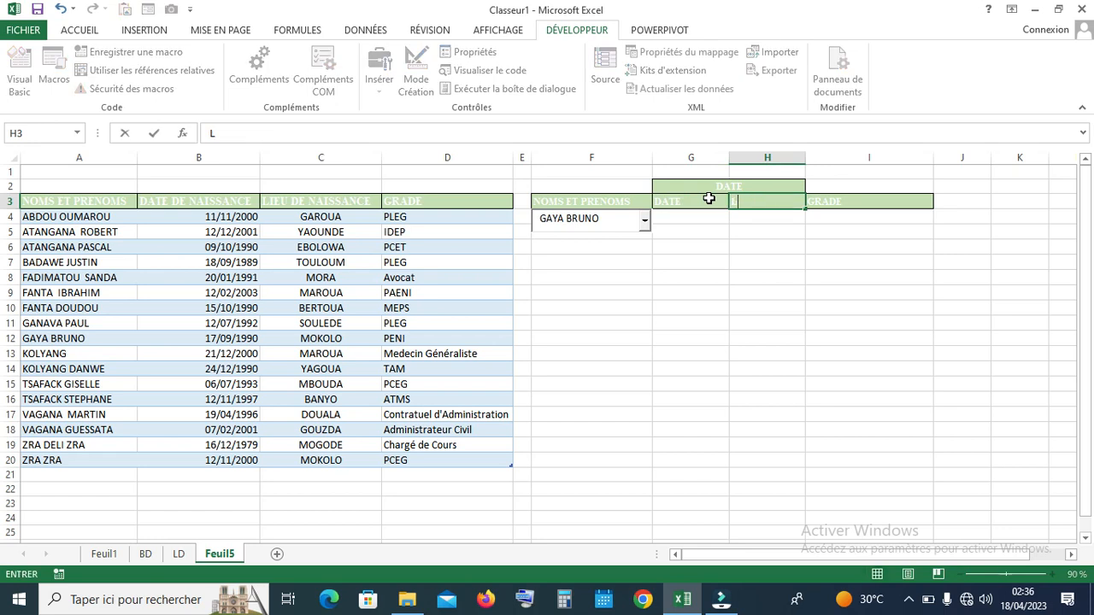
key("Return")
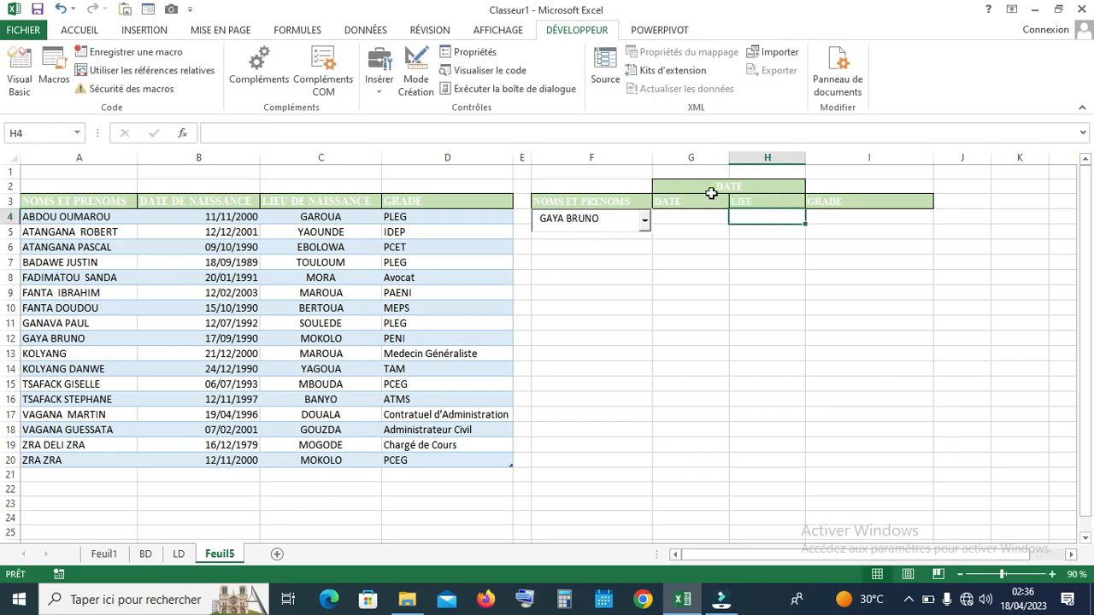
Enter NAISSANCE in the merged header above DATE and LIEU, then select G4
left_click(710, 188)
type("NA")
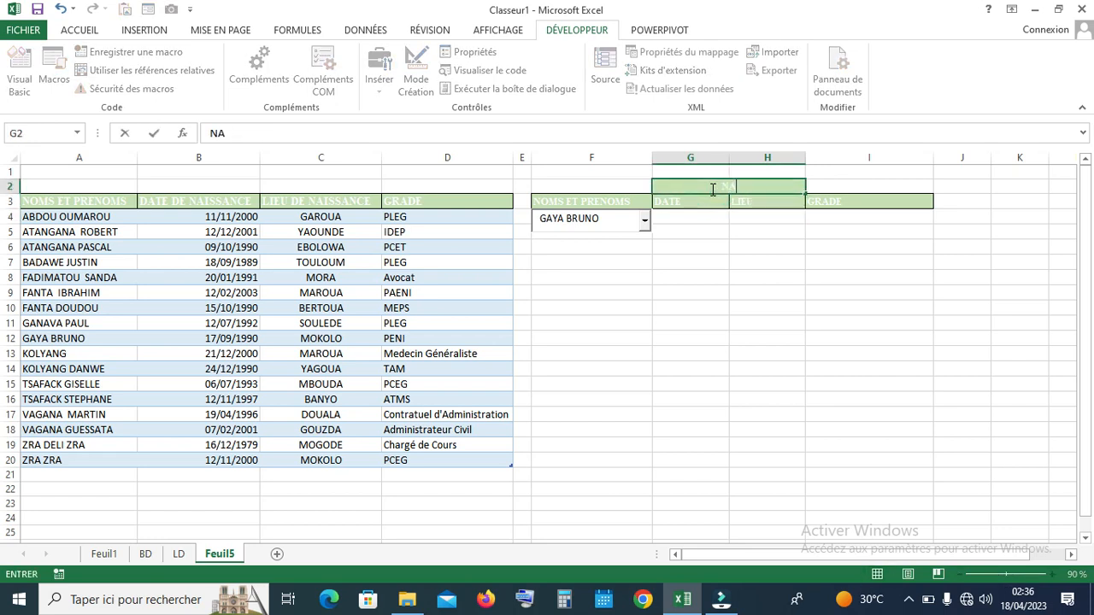
type("ISSANCE")
key("Return")
left_click(696, 214)
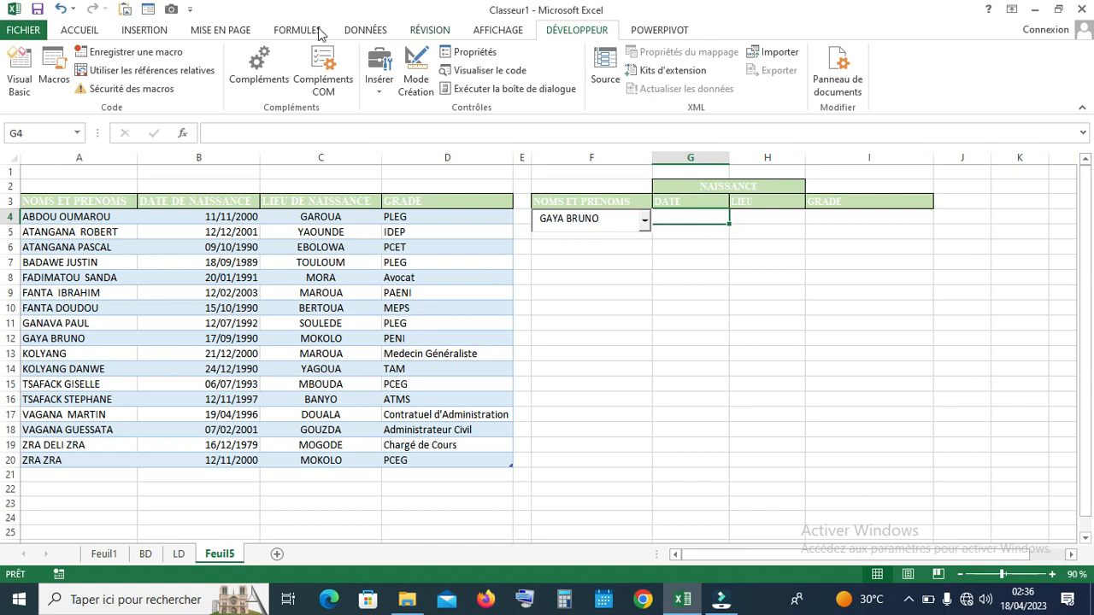
left_click(97, 38)
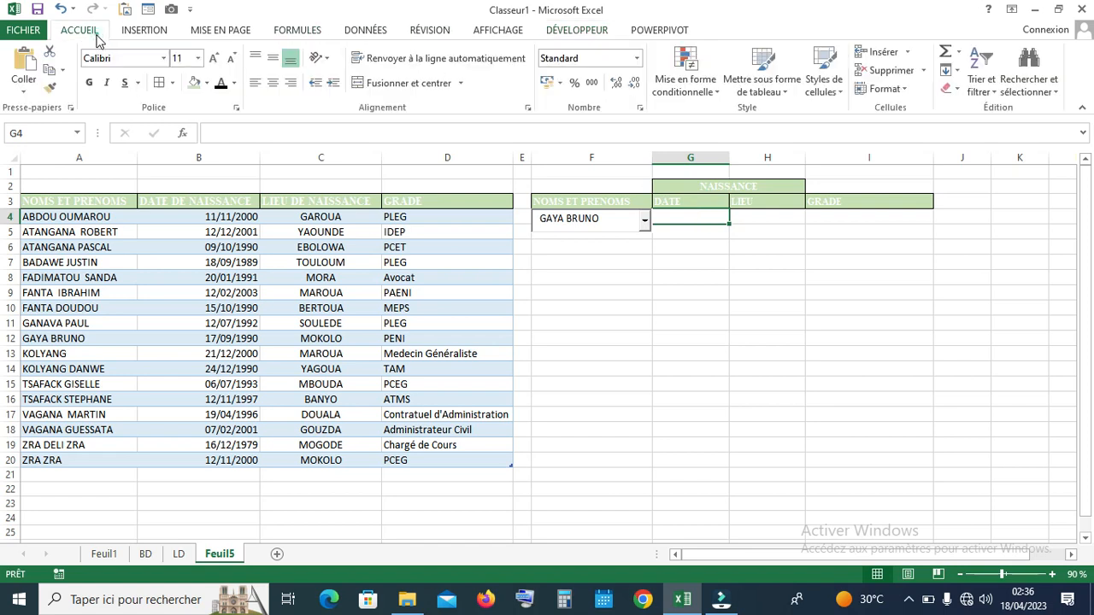
left_click(636, 58)
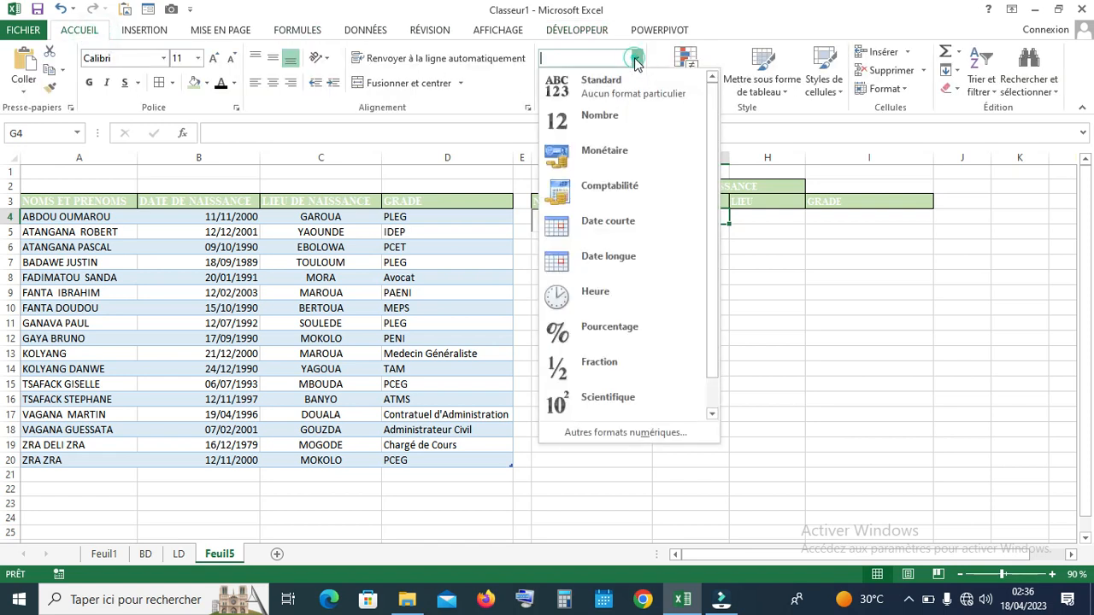
left_click(615, 233)
left_click(766, 244)
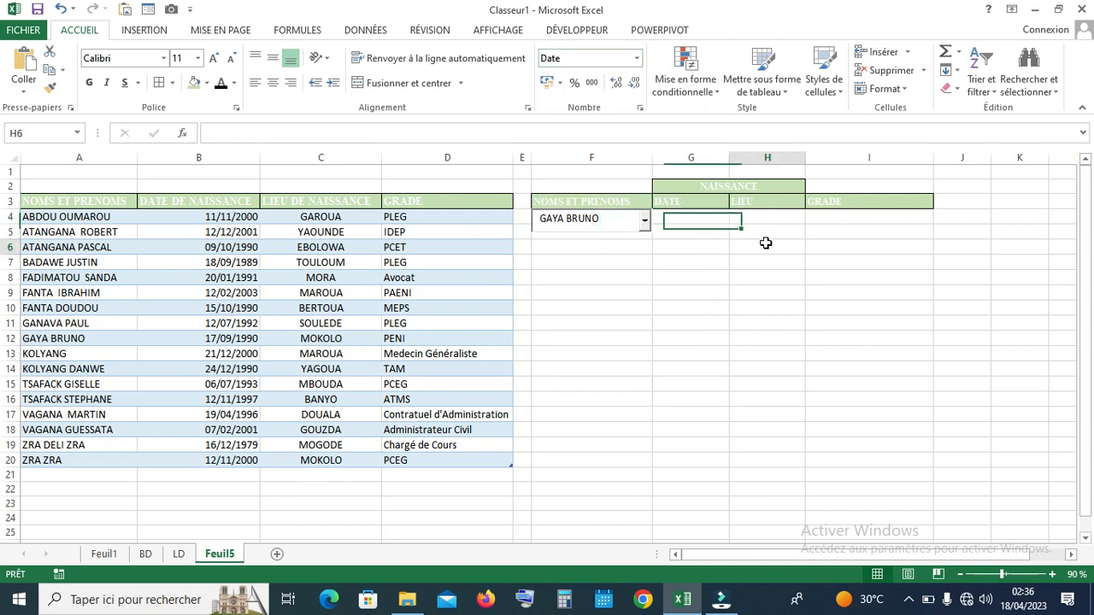
left_click(701, 226)
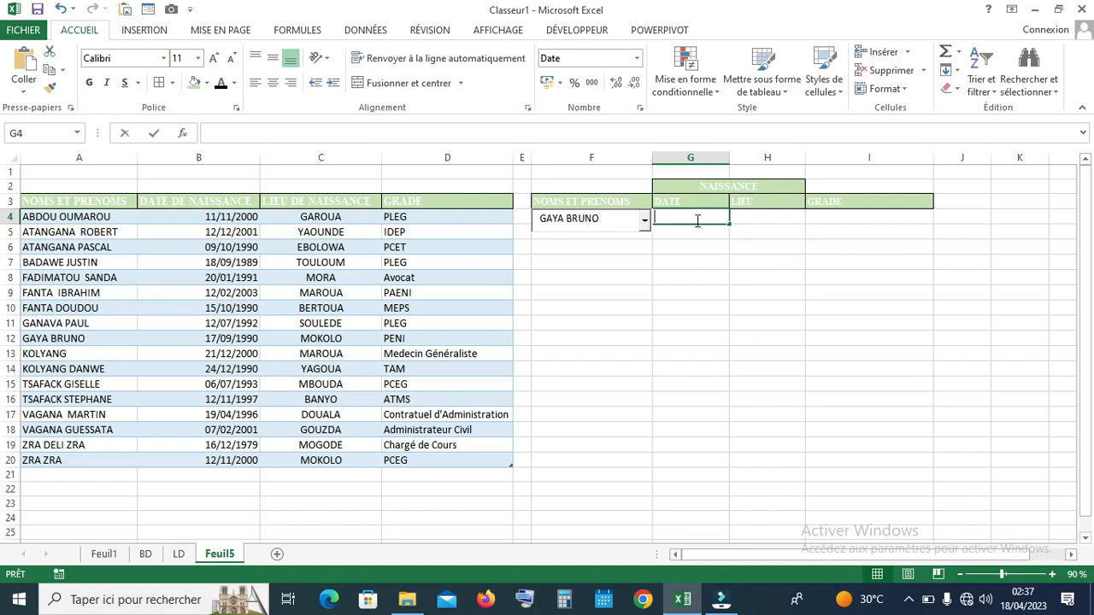
type("=REC")
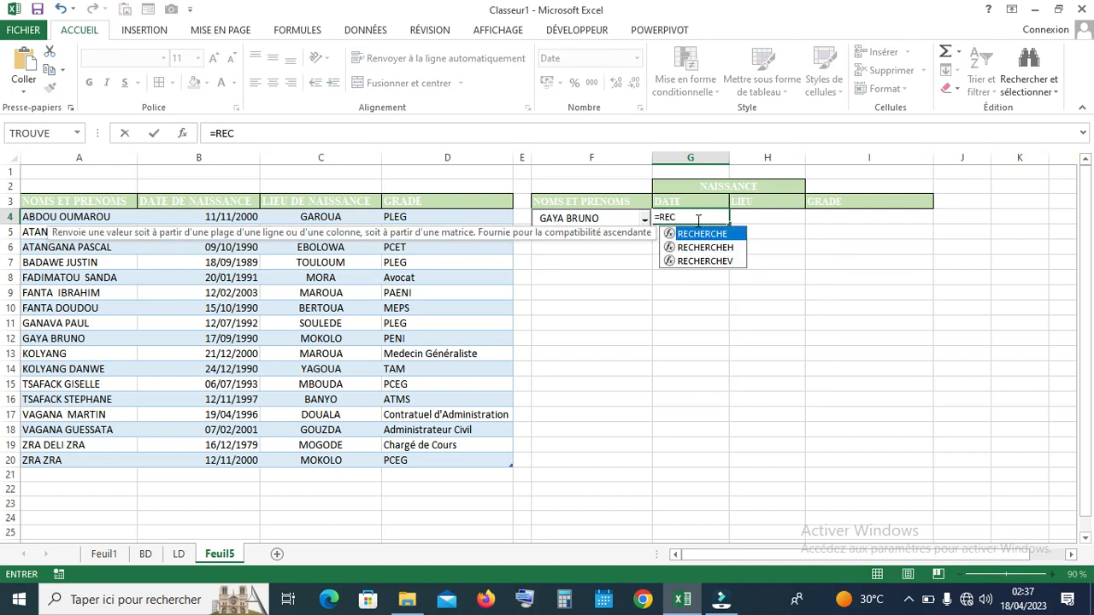
double_click(705, 261)
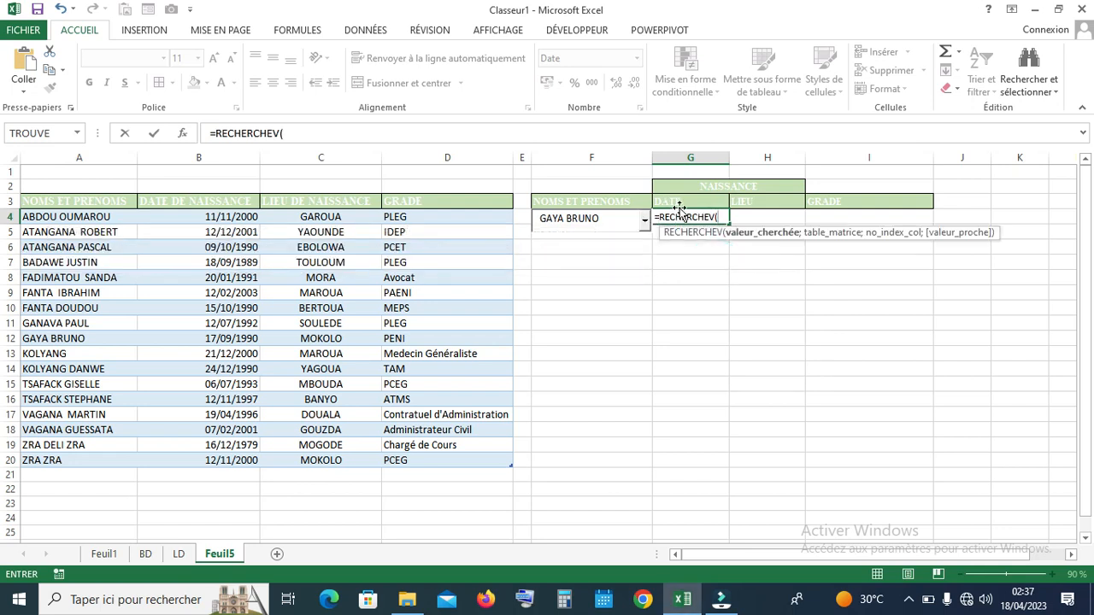
type("F")
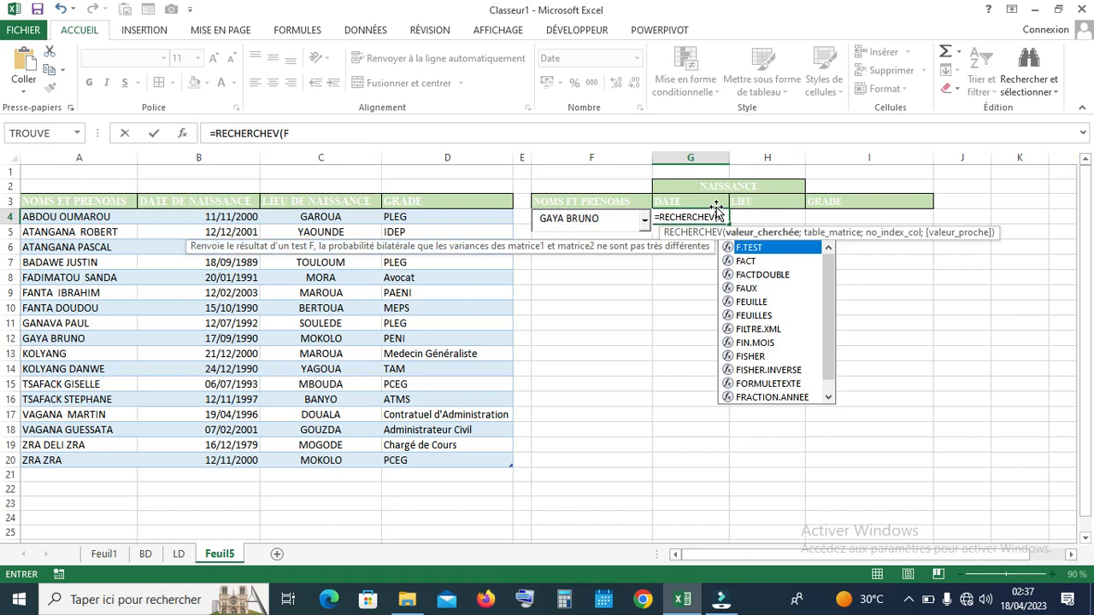
type("4;")
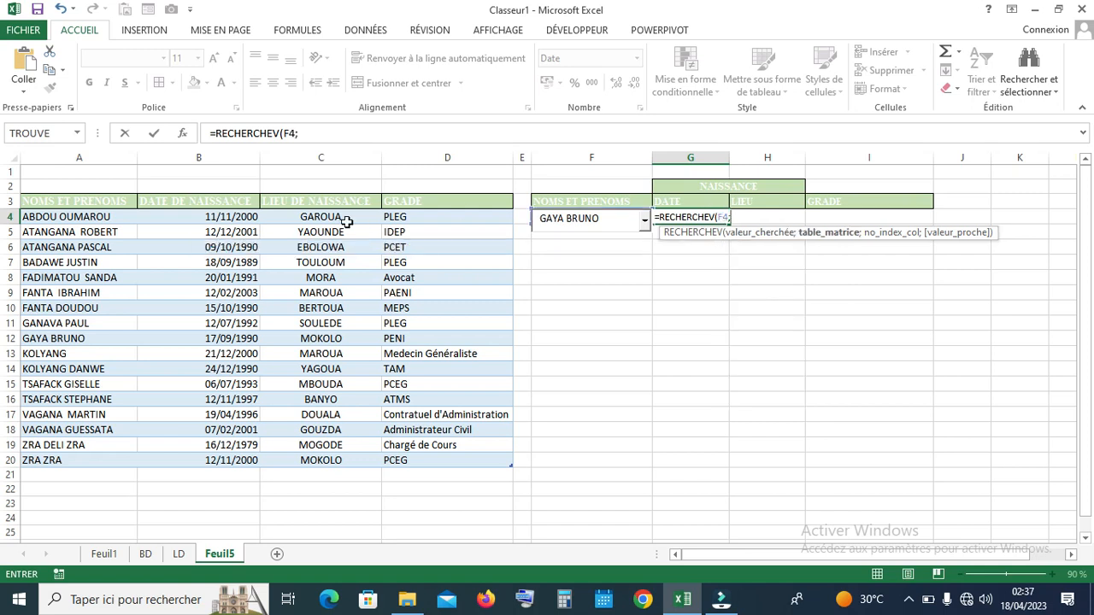
left_click_drag(28, 217, 66, 459)
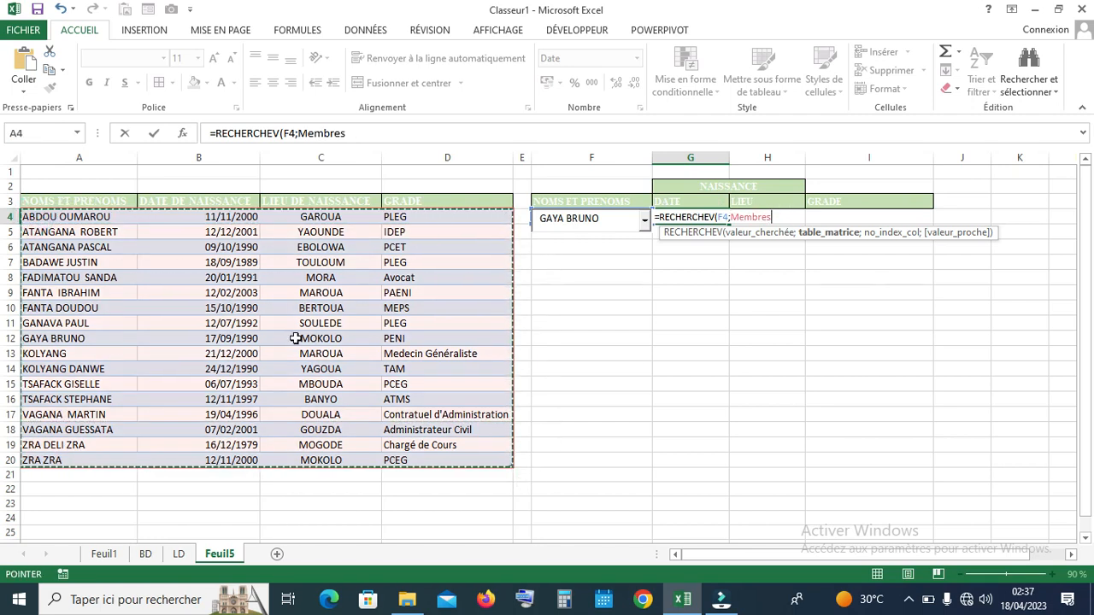
type(";2")
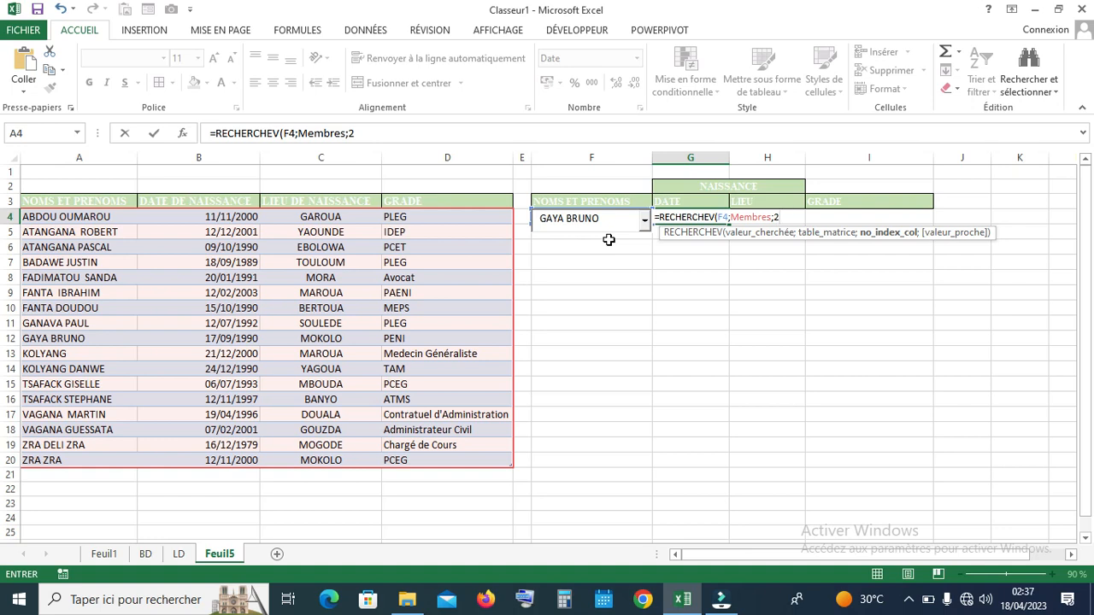
type(";")
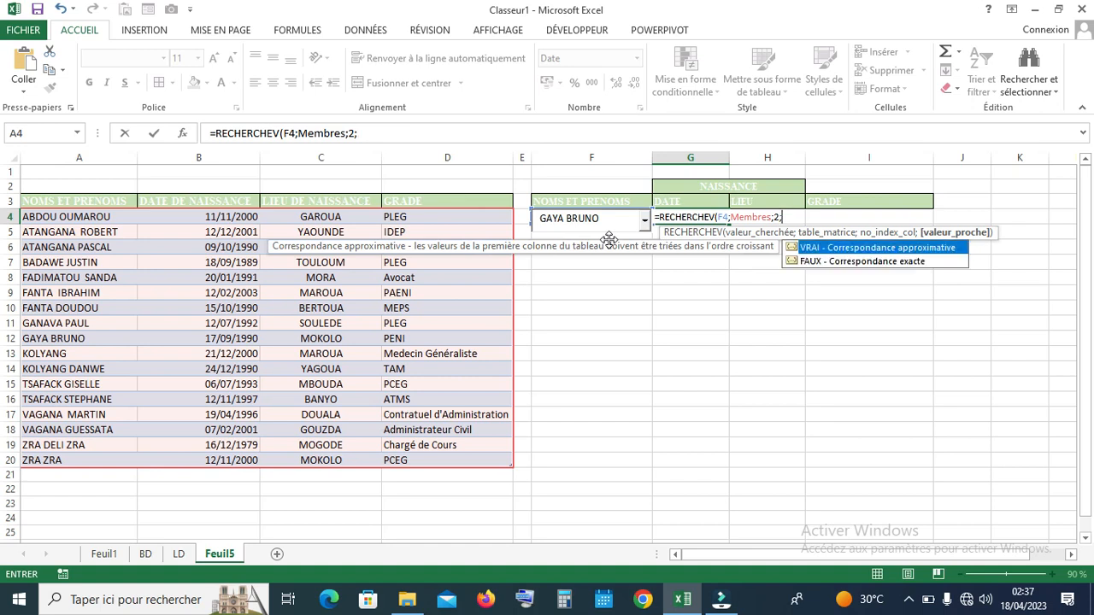
type("0")
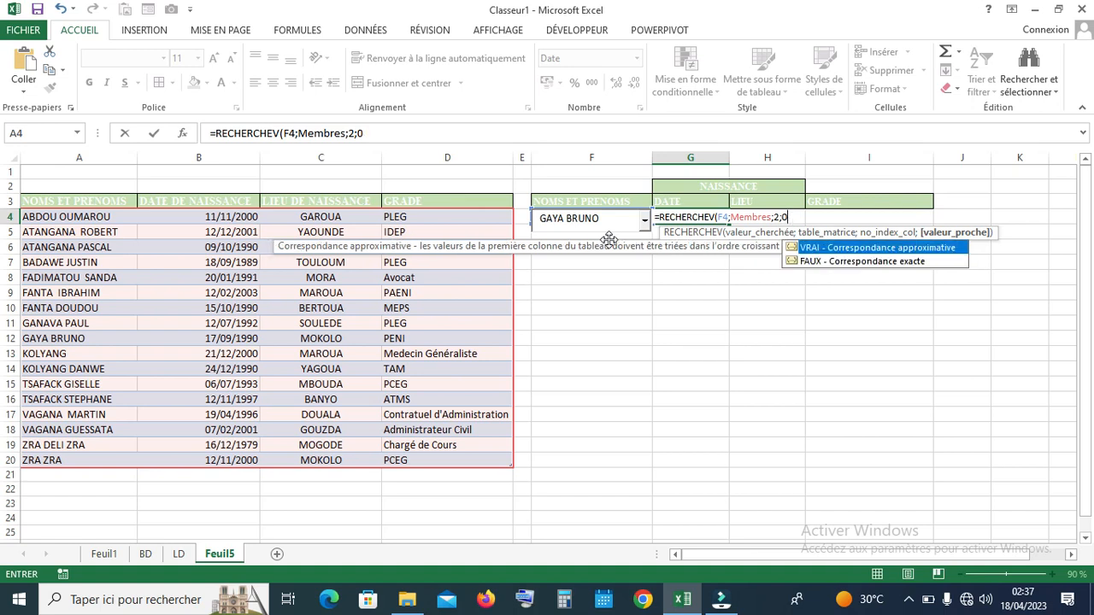
type(")")
key("Return")
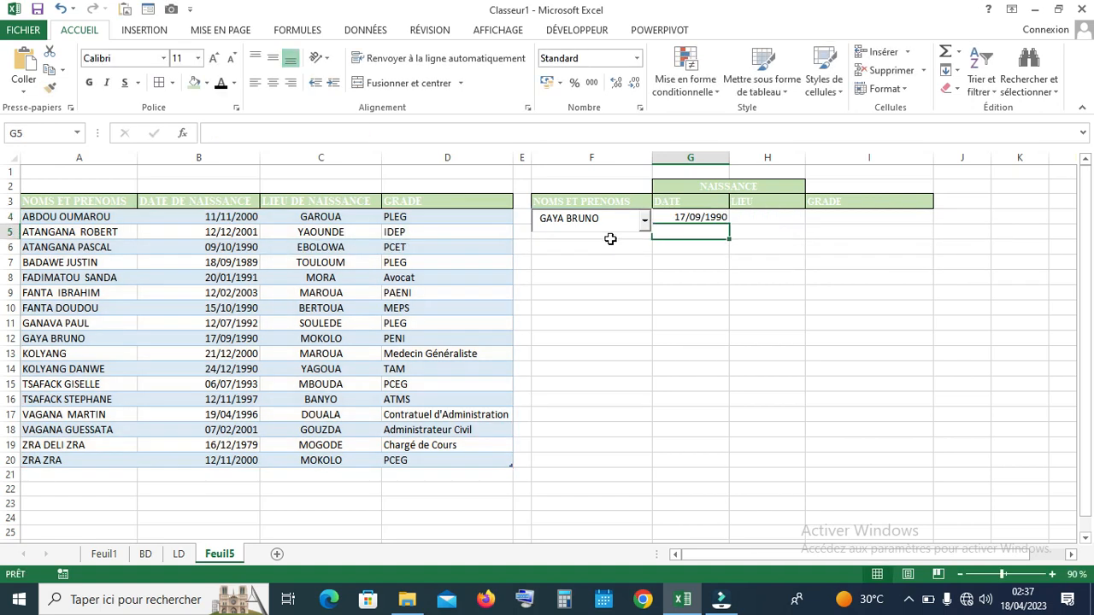
Copy G4's lookup formula into H4 with column 3, showing the birthplace MOKOLO
left_click(705, 217)
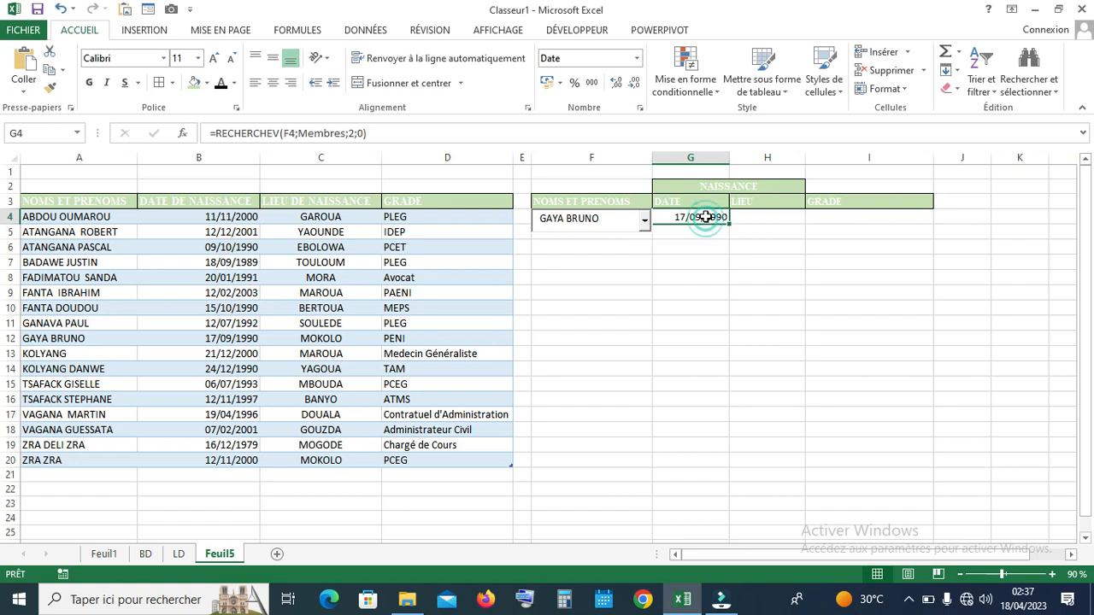
left_click(383, 134)
left_click_drag(383, 133, 195, 128)
key("ctrl+c")
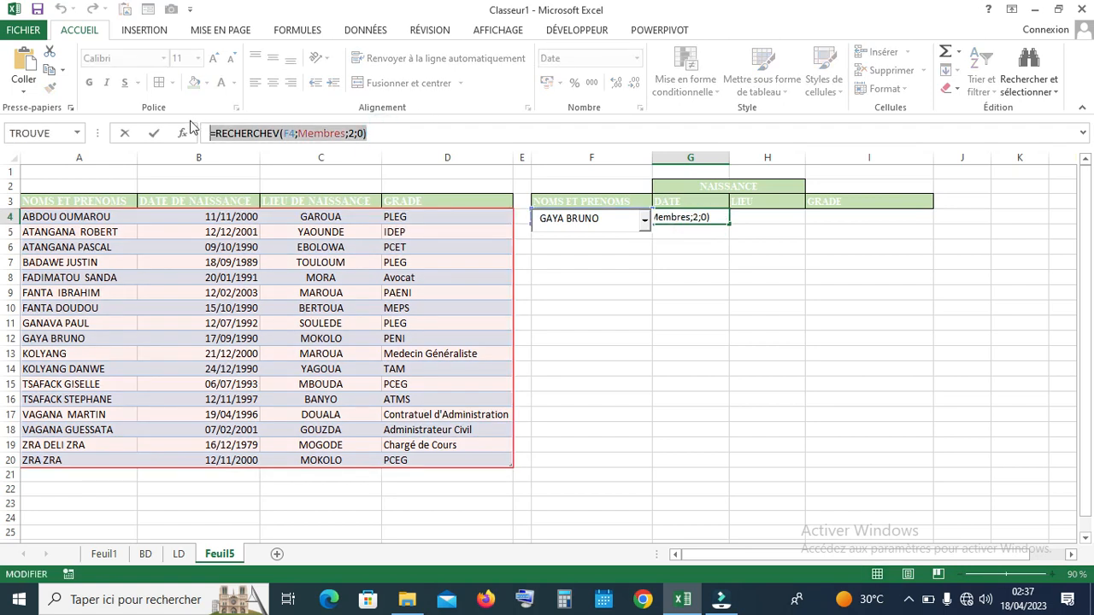
key("Return")
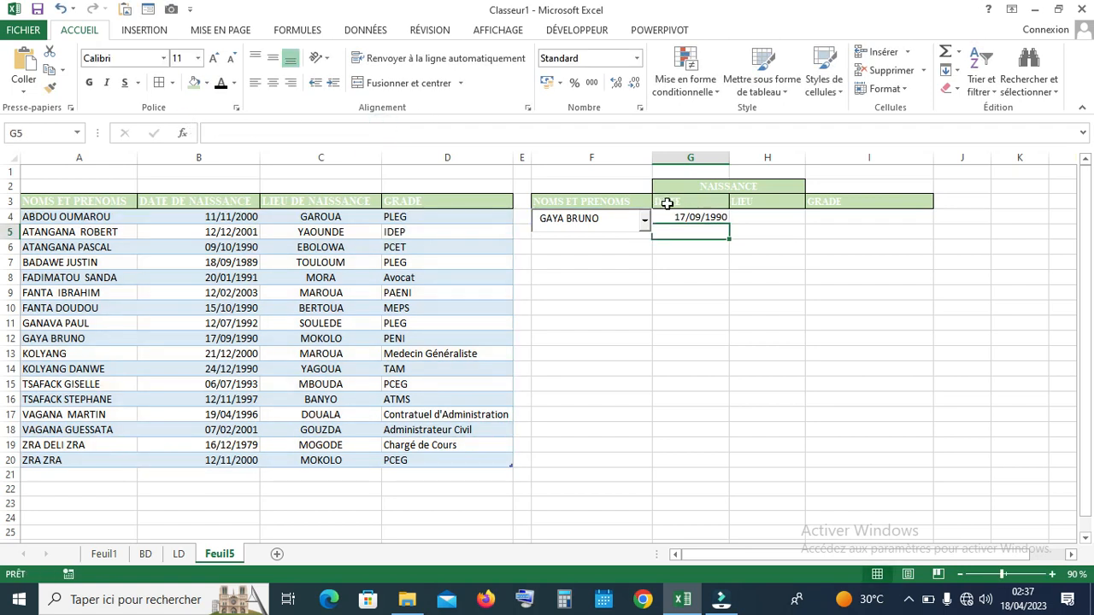
left_click(762, 217)
left_click(227, 135)
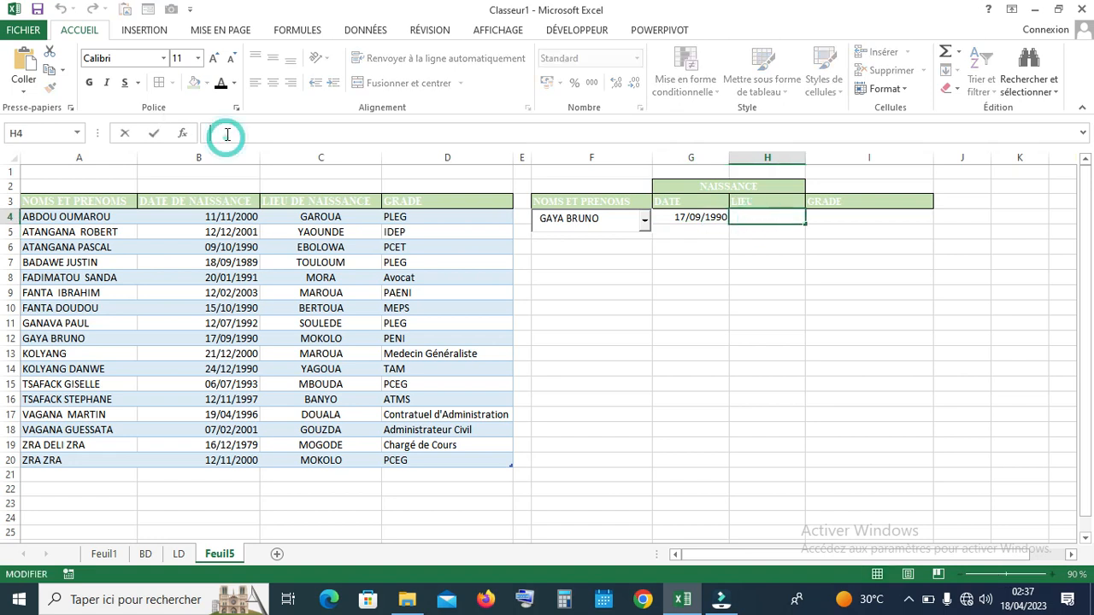
key("ctrl+v")
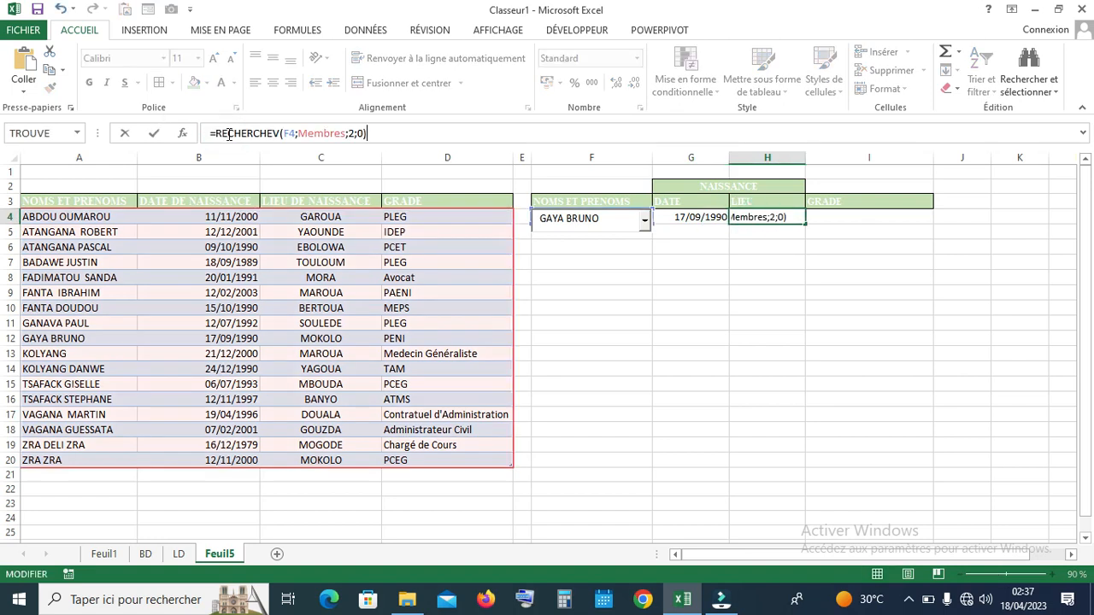
double_click(353, 135)
type("3")
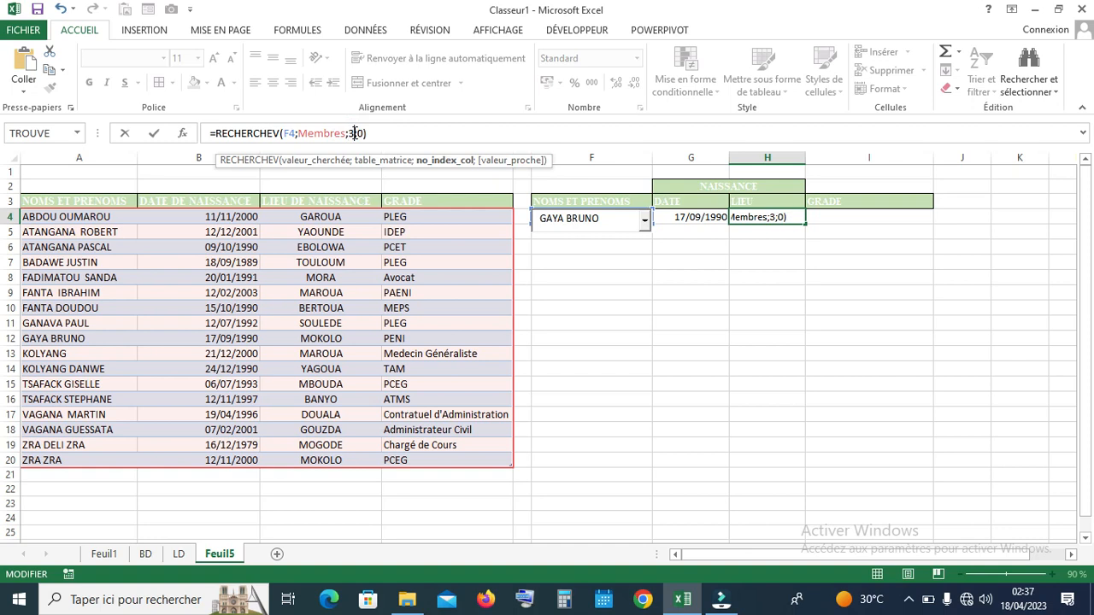
key("Return")
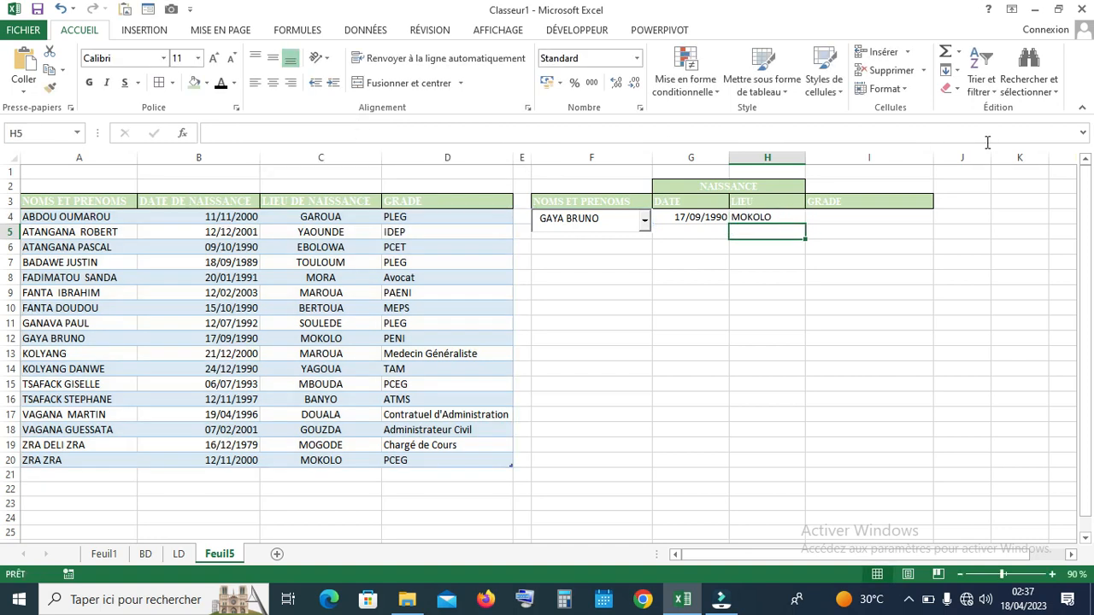
Paste the lookup formula into I4 with column 4, showing the grade PENI
left_click(823, 219)
double_click(824, 217)
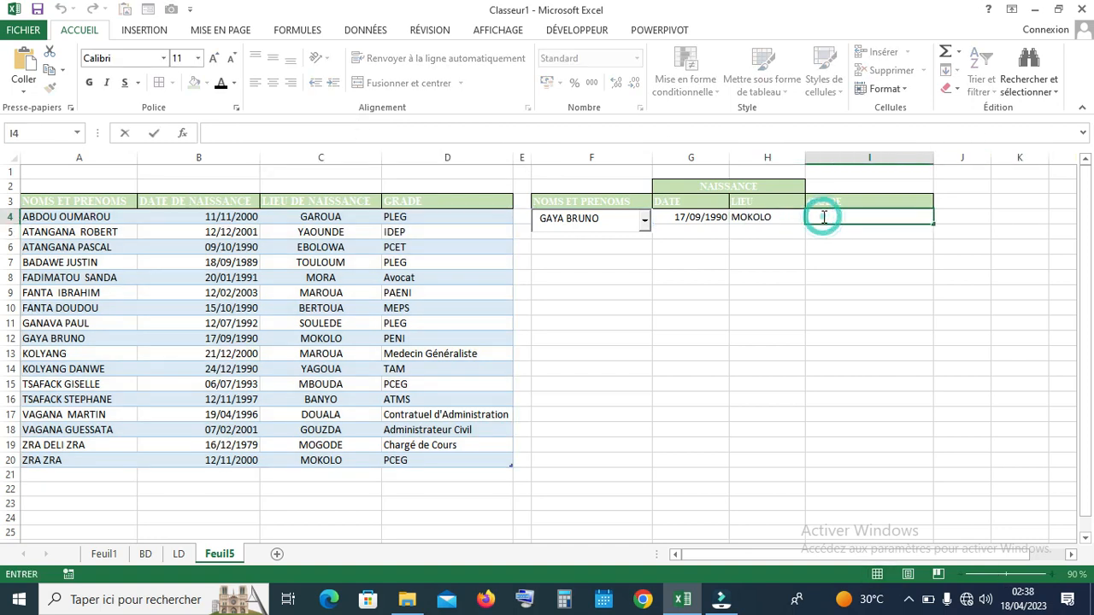
key("ctrl+v")
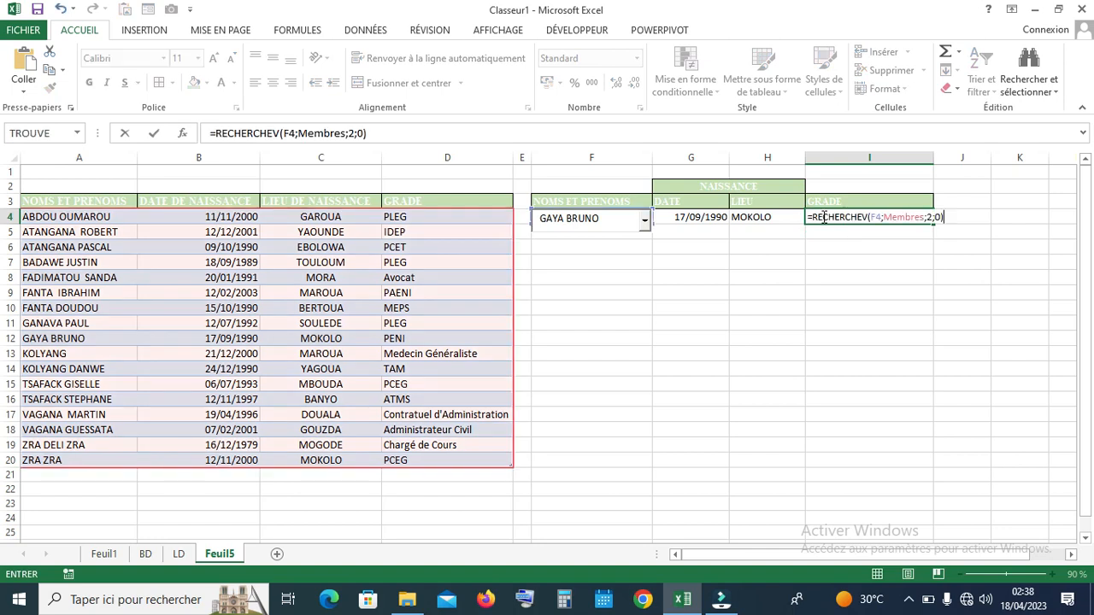
double_click(352, 133)
type("4")
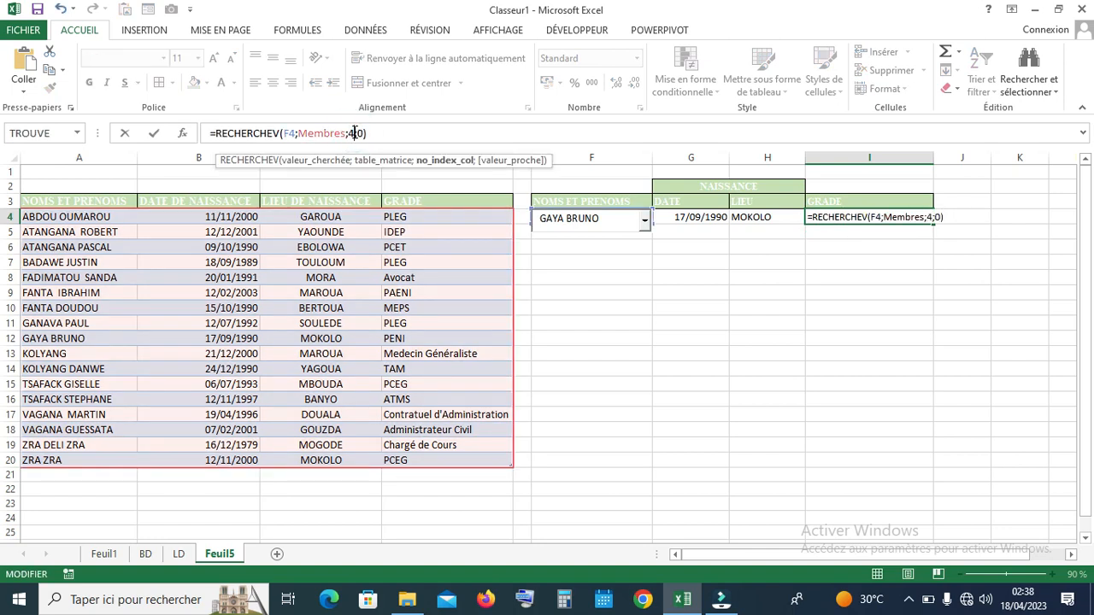
key("Return")
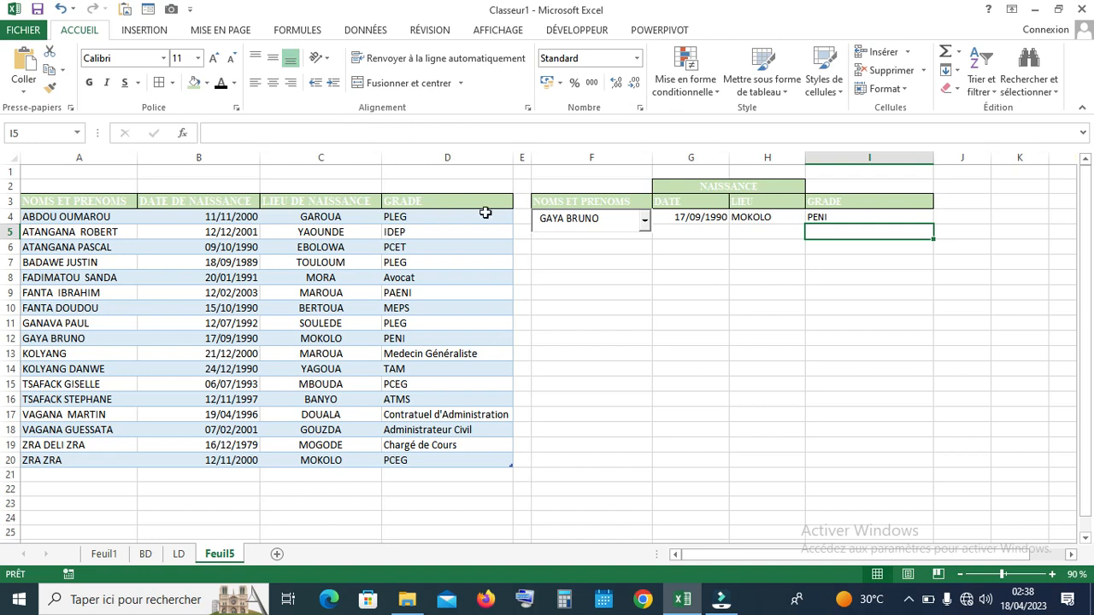
left_click(645, 222)
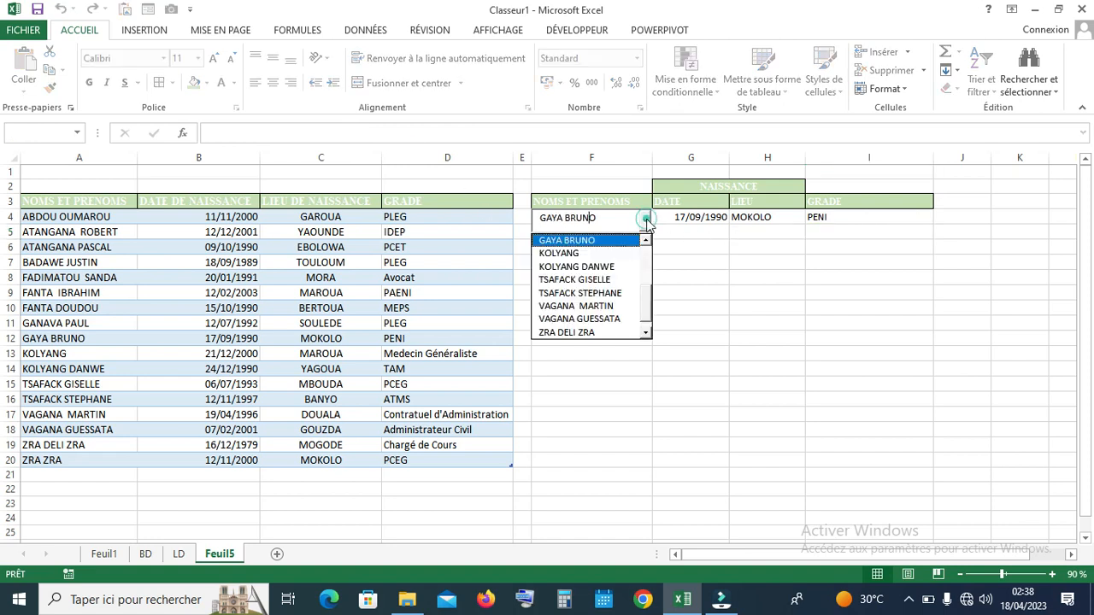
left_click(624, 251)
left_click(645, 222)
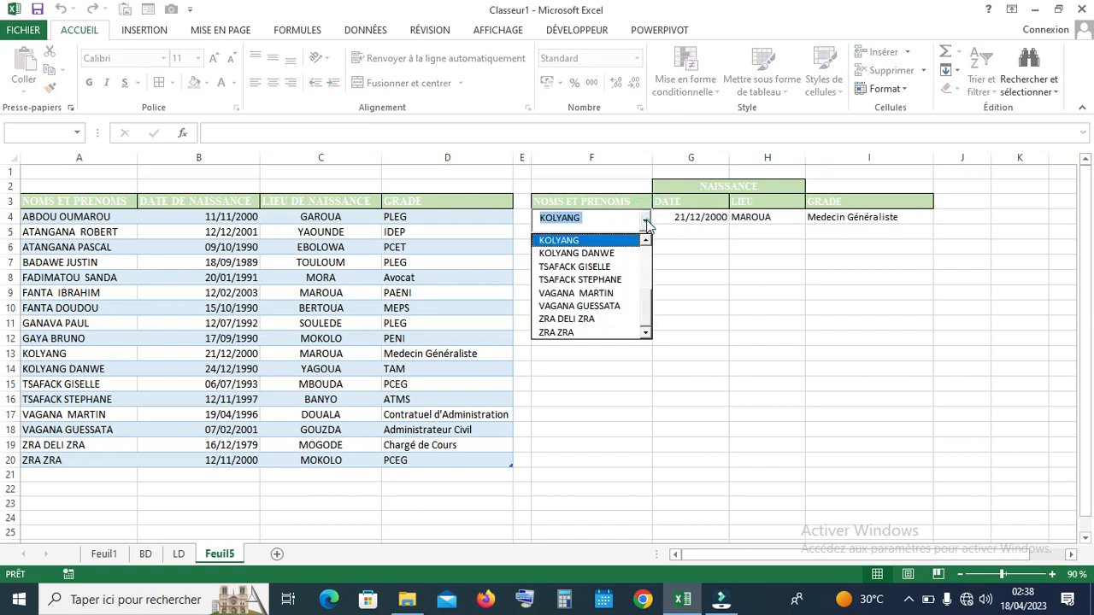
left_click(632, 268)
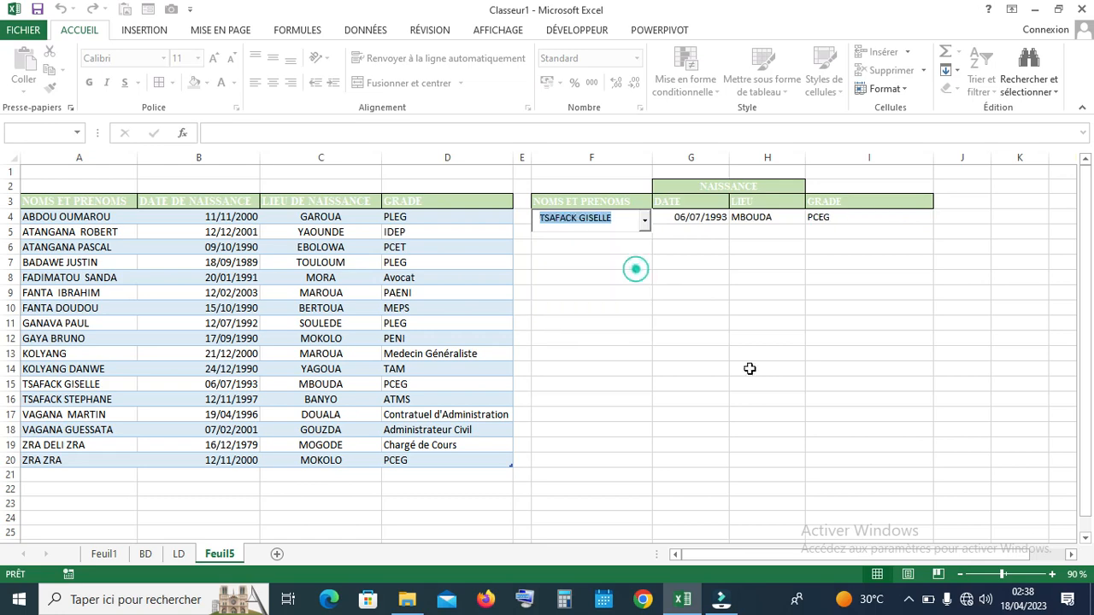
left_click(1053, 575)
left_click(1052, 574)
left_click(1052, 574)
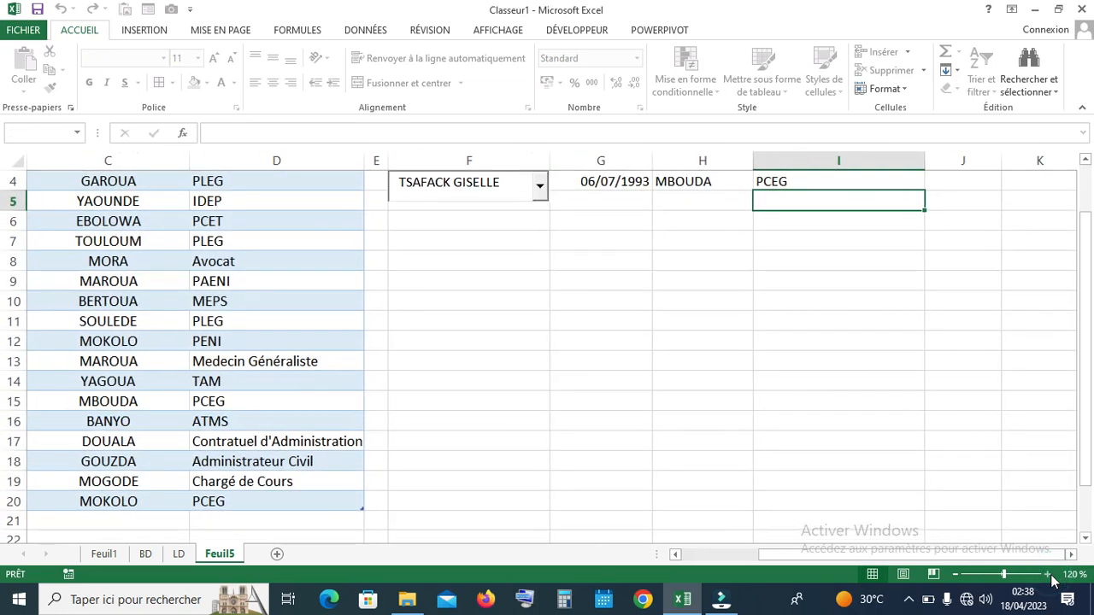
left_click_drag(1090, 248, 1087, 175)
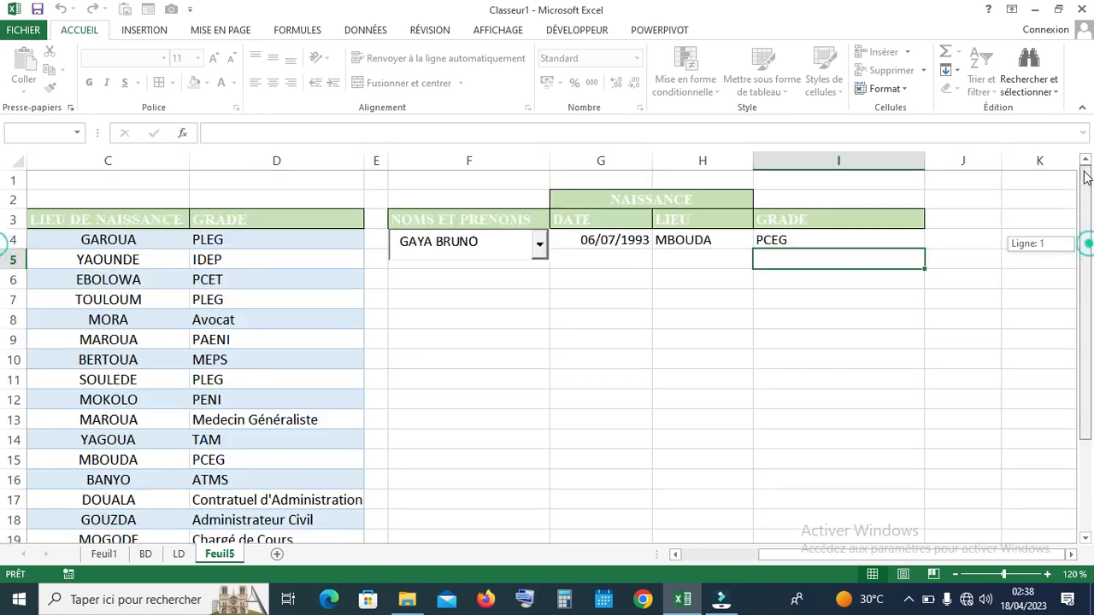
left_click(539, 245)
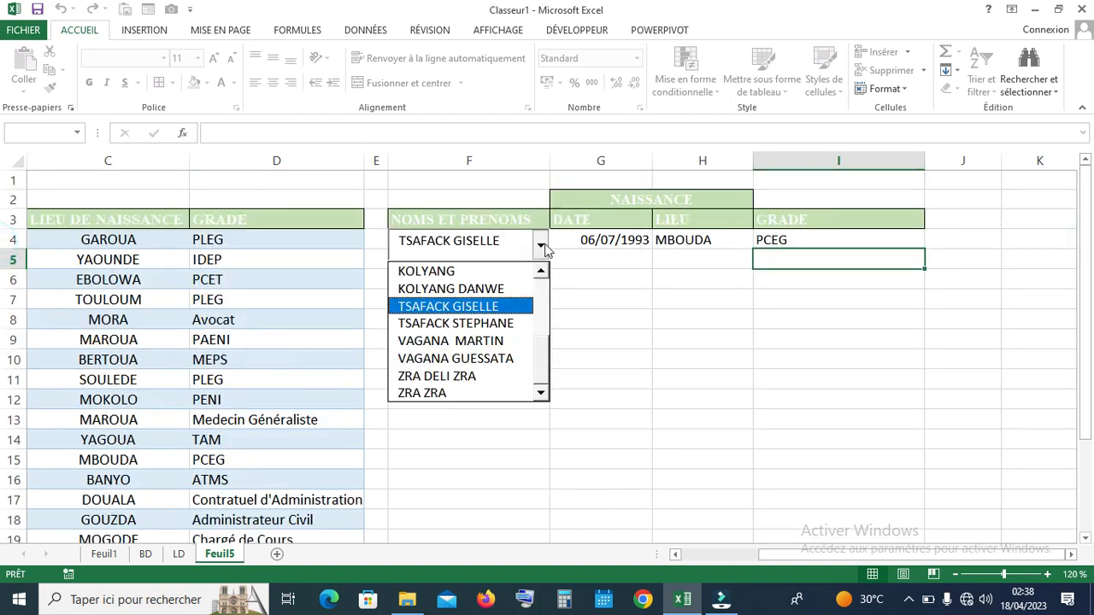
left_click(489, 326)
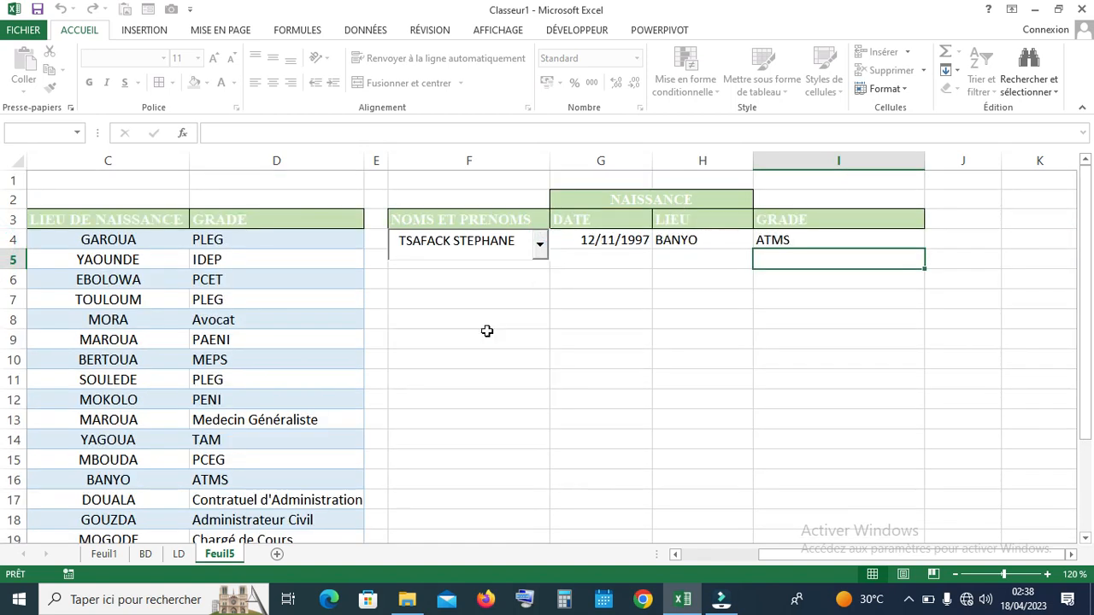
left_click(540, 244)
left_click(492, 341)
left_click_drag(504, 242, 456, 241)
key("BackSpace")
key("BackSpace")
key("BackSpace")
key("BackSpace")
key("BackSpace")
key("BackSpace")
key("BackSpace")
key("BackSpace")
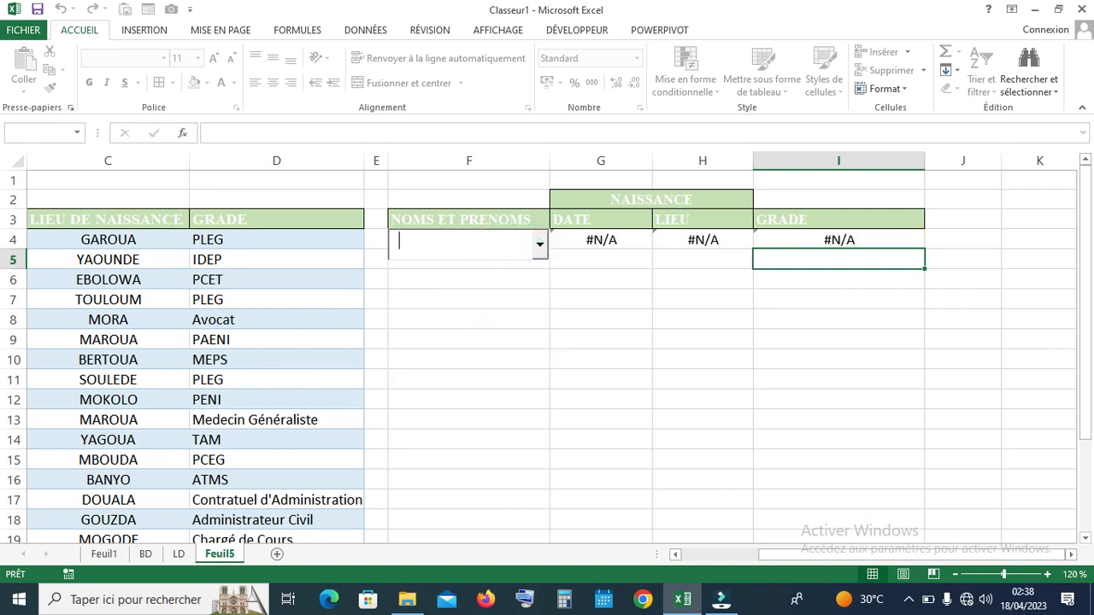
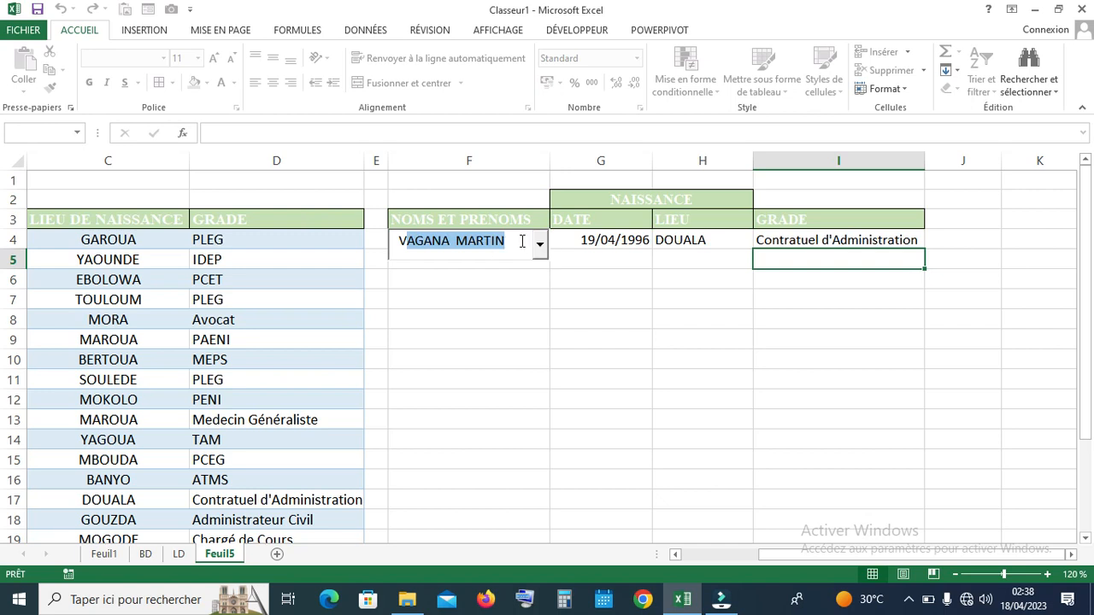
left_click(539, 244)
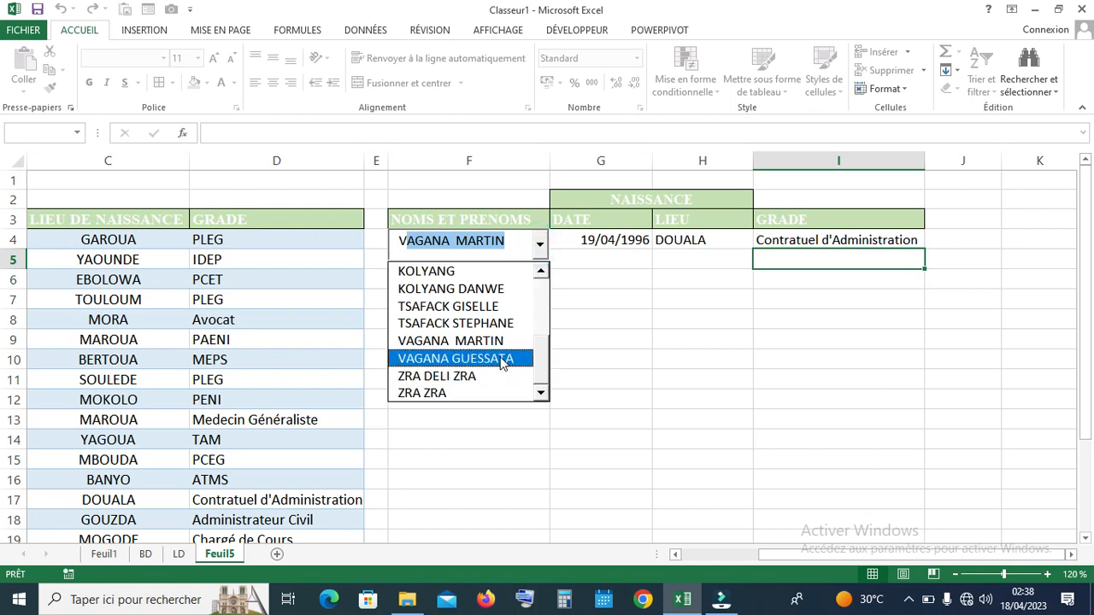
left_click(502, 360)
left_click(548, 326)
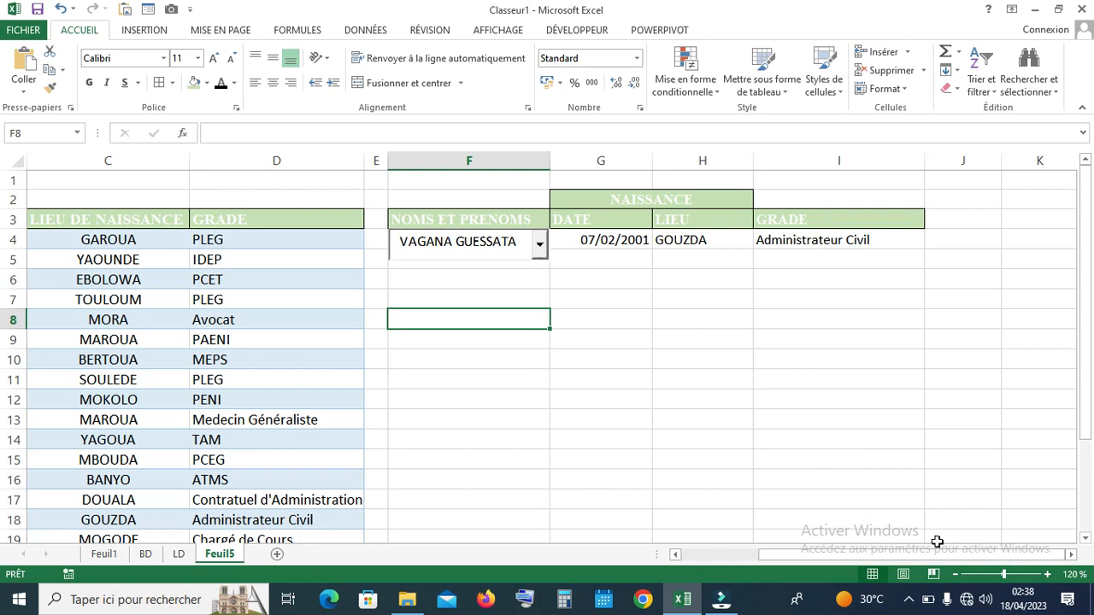
left_click_drag(922, 557, 1091, 364)
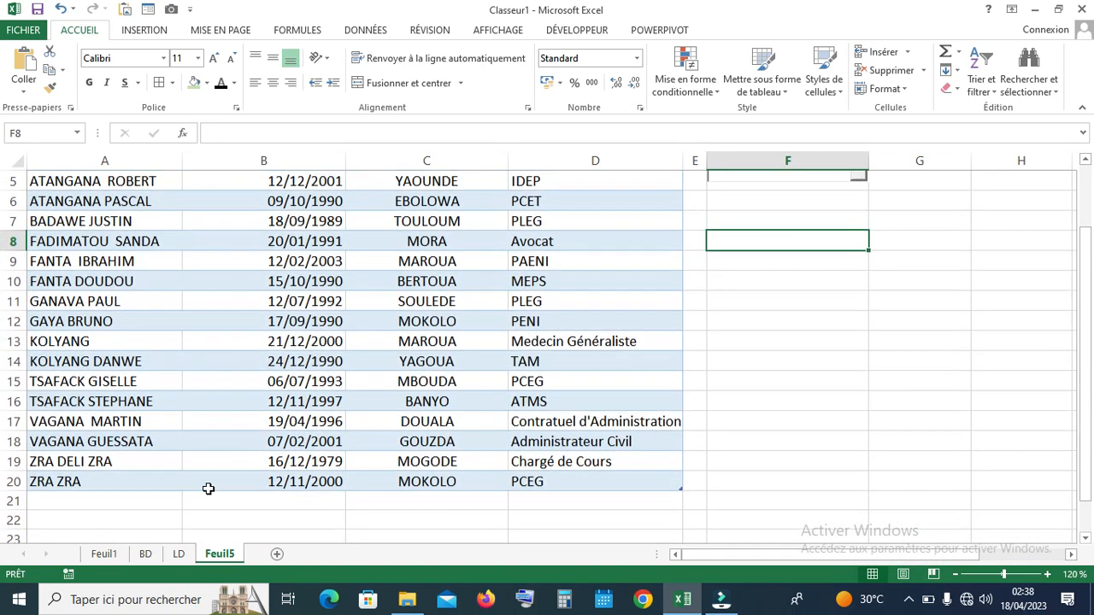
left_click(54, 503)
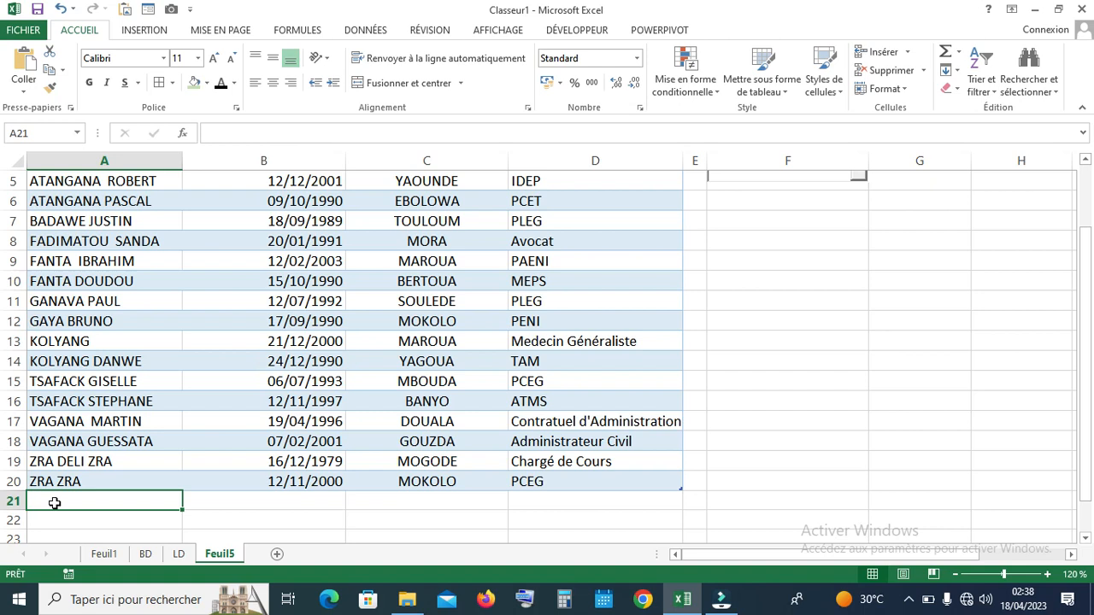
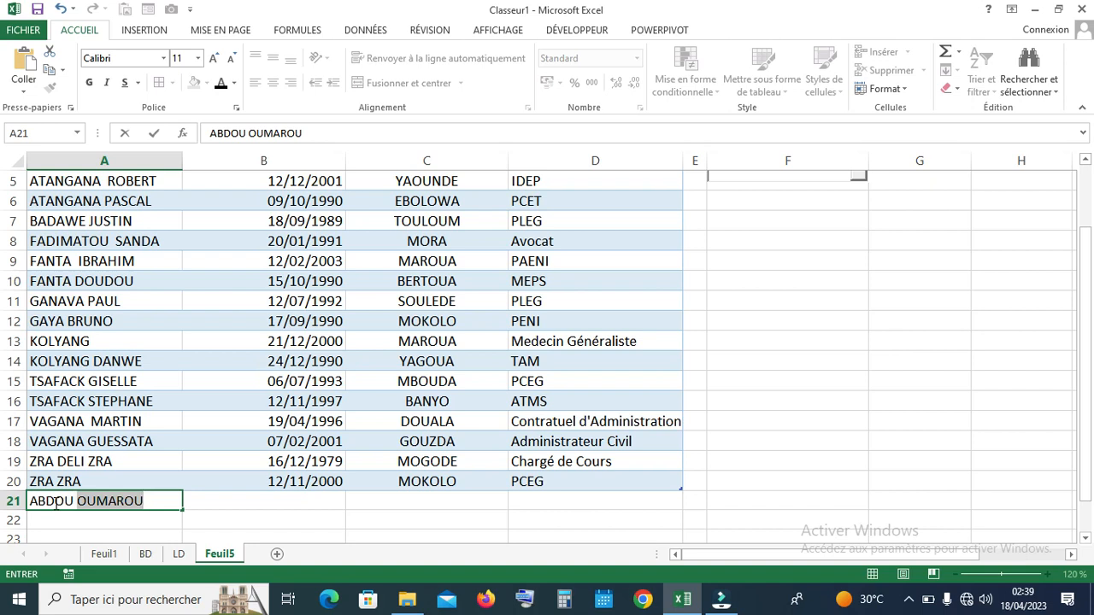
key("Return")
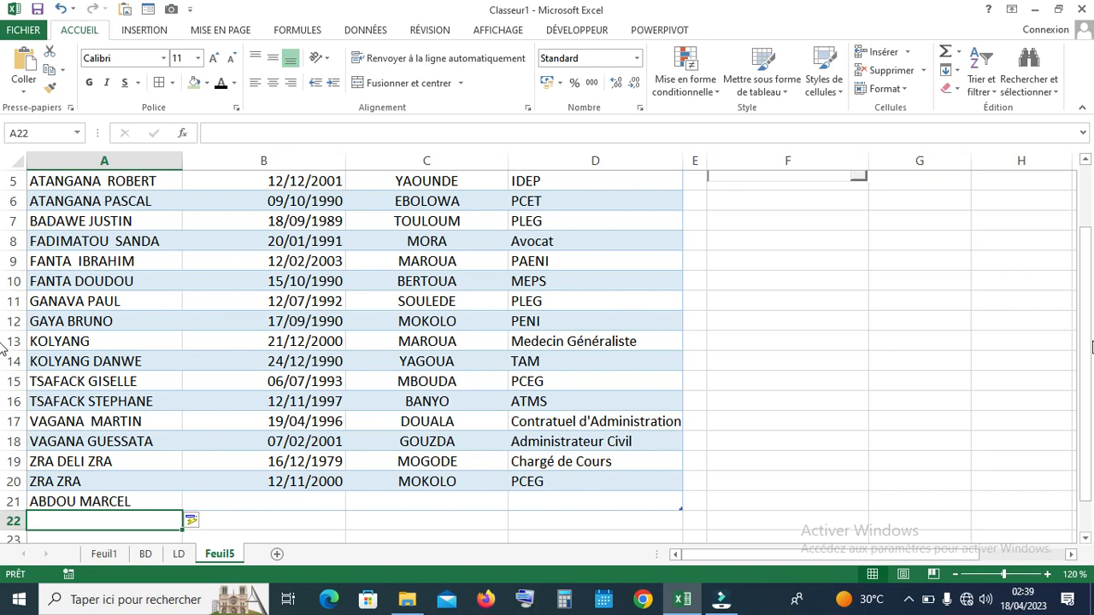
left_click_drag(1085, 337, 1089, 175)
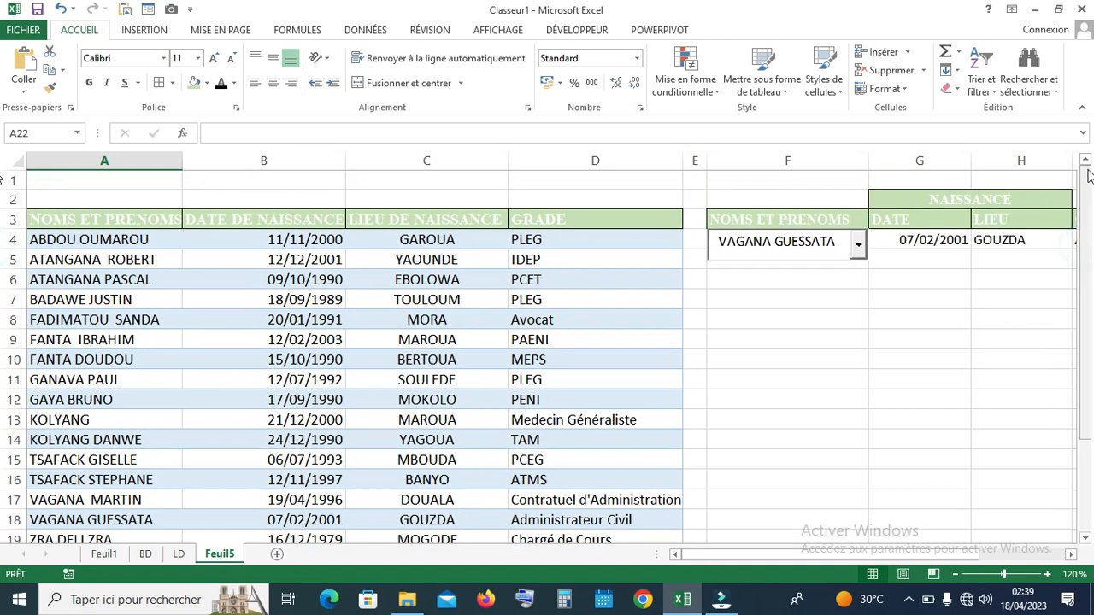
left_click(859, 247)
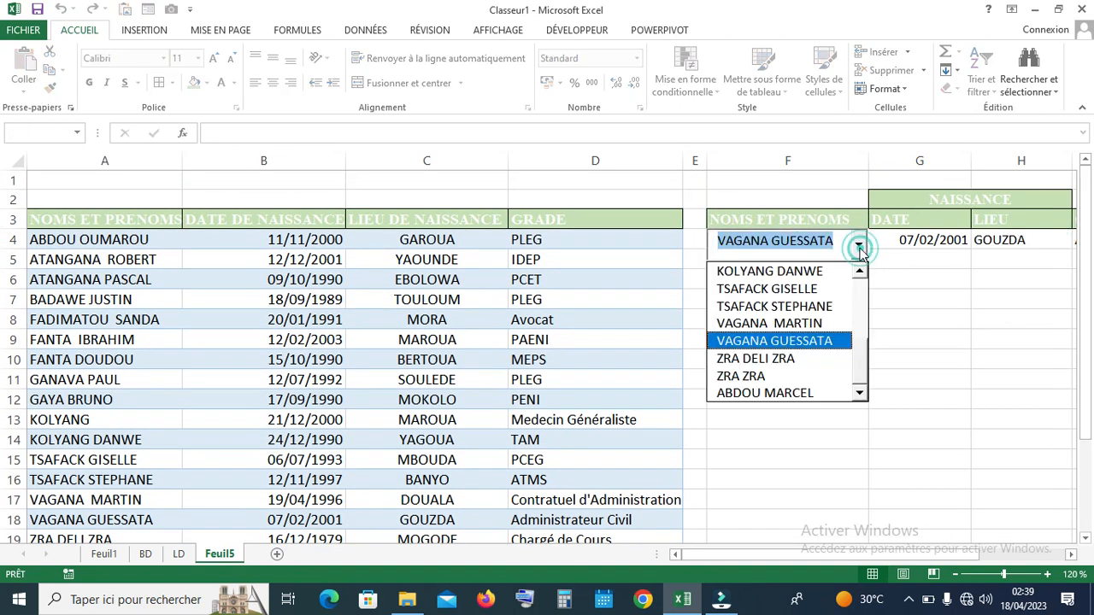
left_click(859, 247)
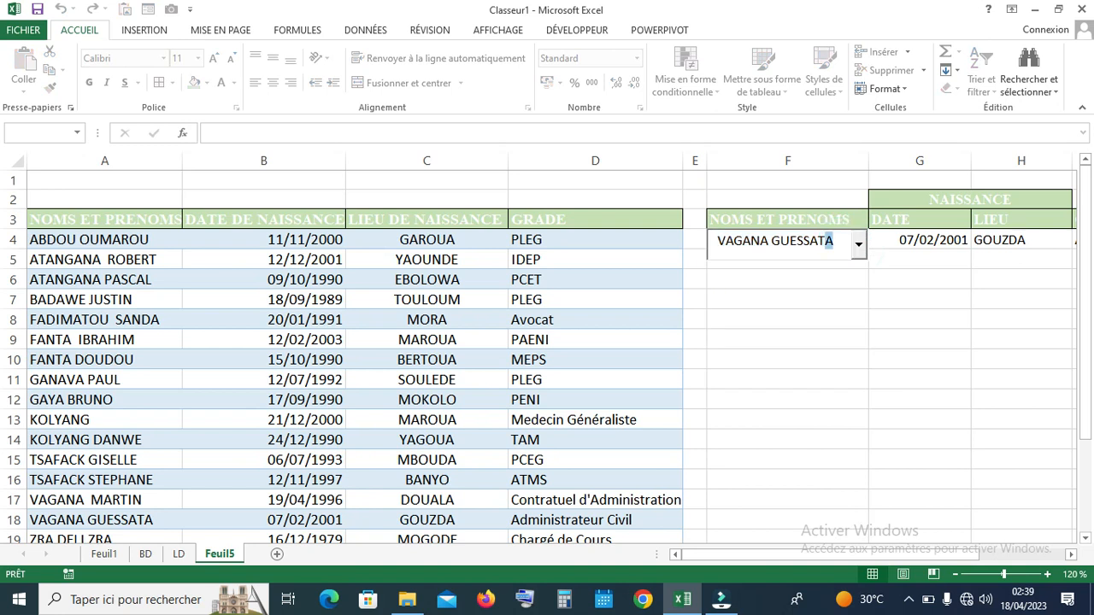
key("BackSpace")
key("BackSpace")
key("BackSpace")
key("BackSpace")
key("BackSpace")
key("BackSpace")
key("BackSpace")
key("BackSpace")
key("BackSpace")
key("BackSpace")
key("BackSpace")
key("BackSpace")
key("BackSpace")
key("BackSpace")
key("BackSpace")
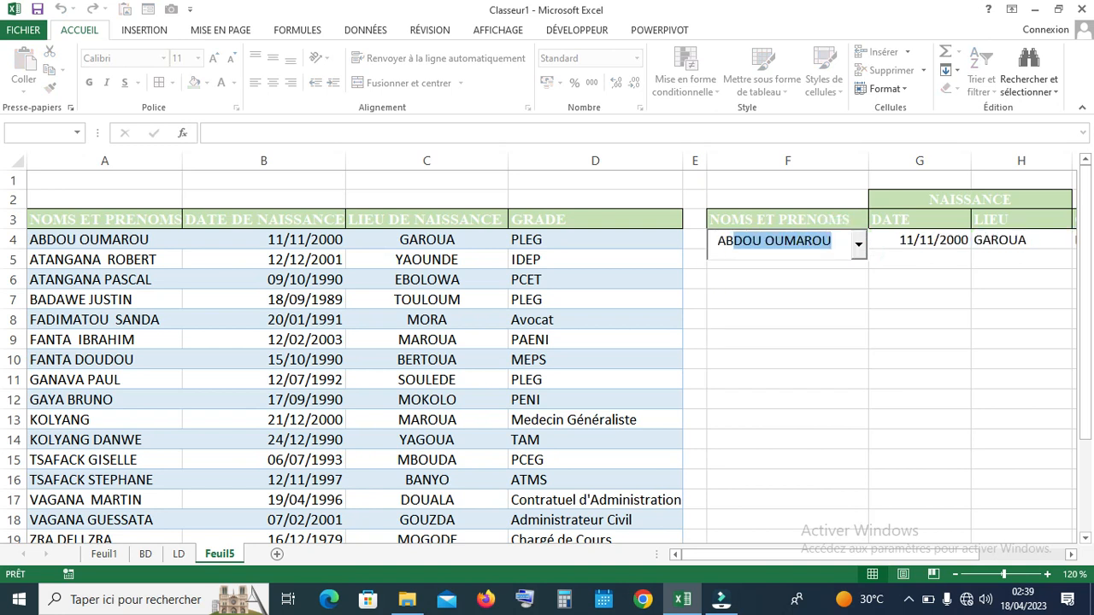
left_click(859, 247)
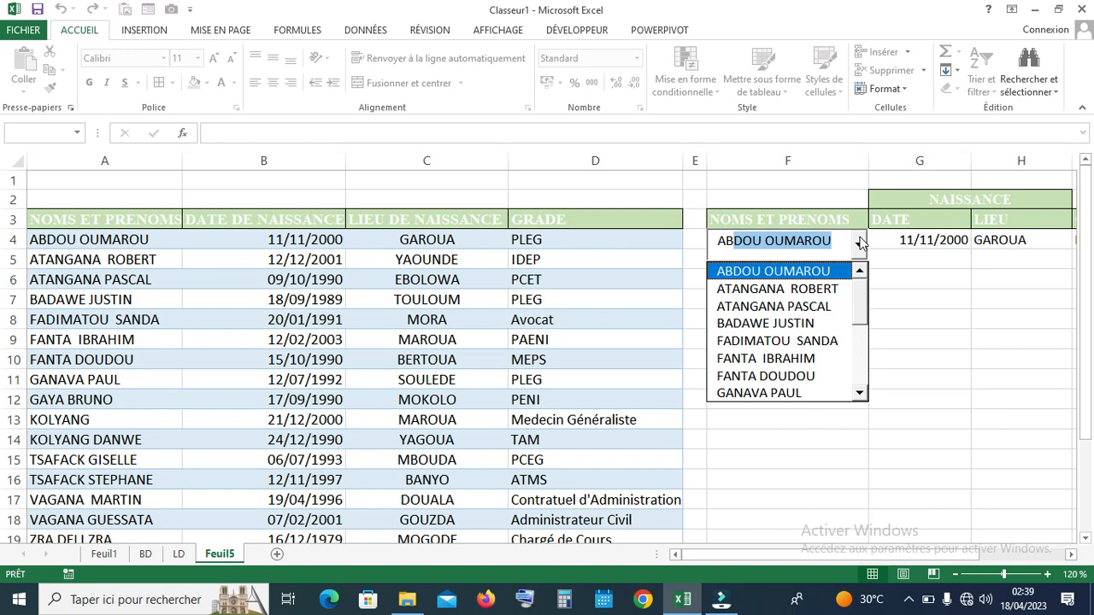
left_click(885, 265)
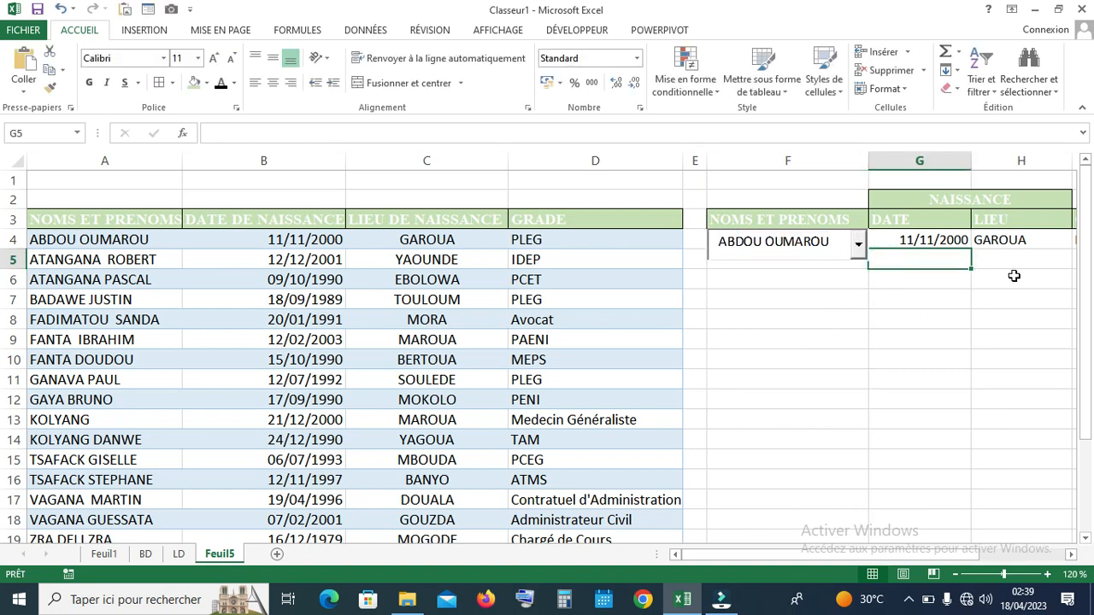
left_click_drag(1086, 239, 1092, 301)
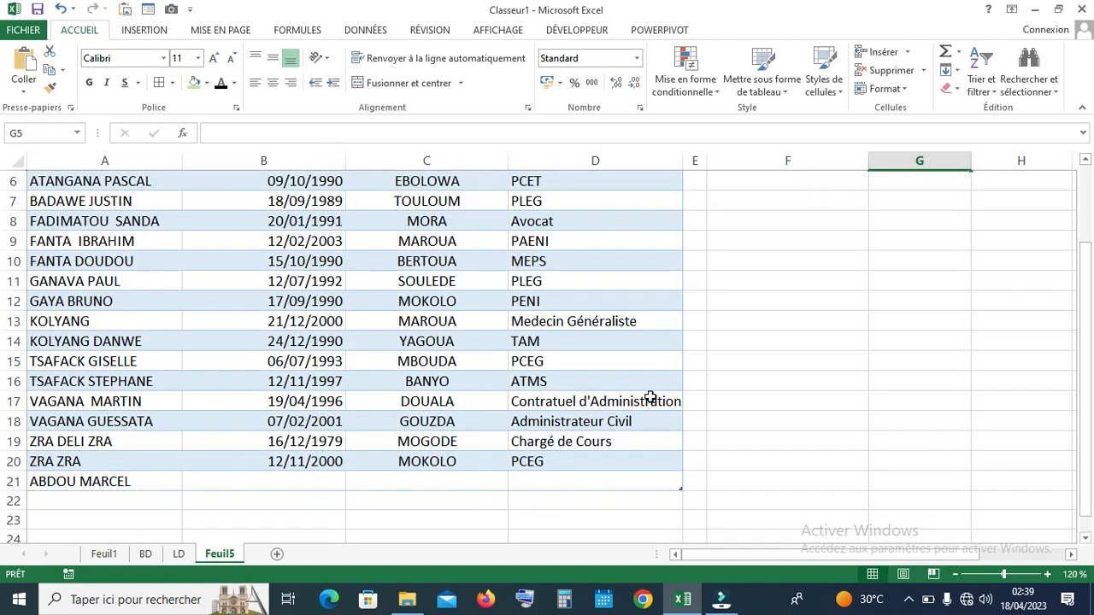
Scroll the sheet and bring up the DÉVELOPPEUR tab
left_click_drag(1092, 458, 1090, 361)
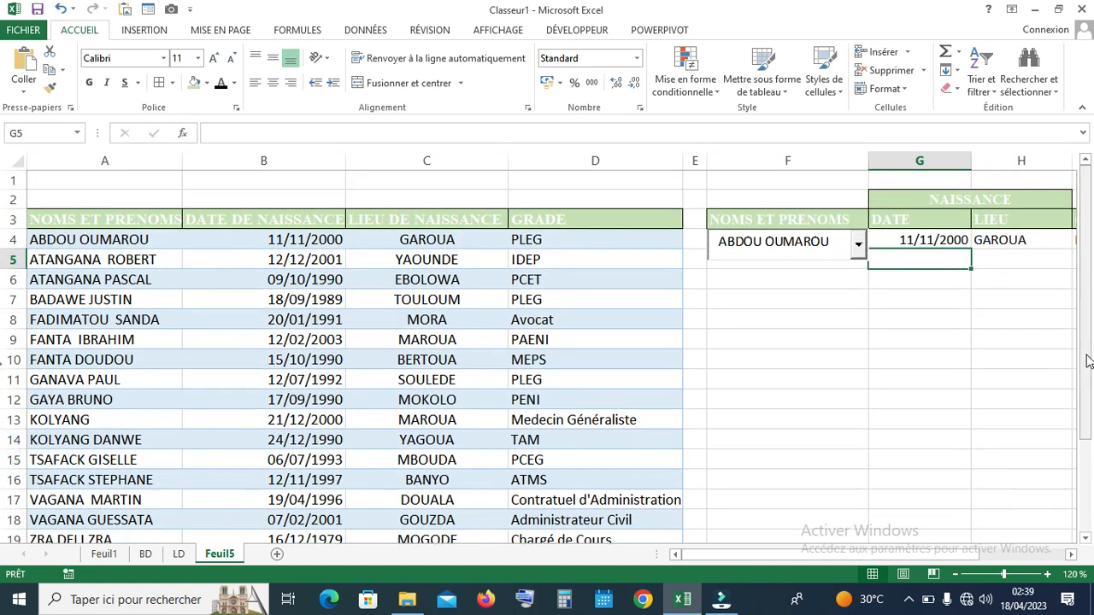
left_click(1070, 554)
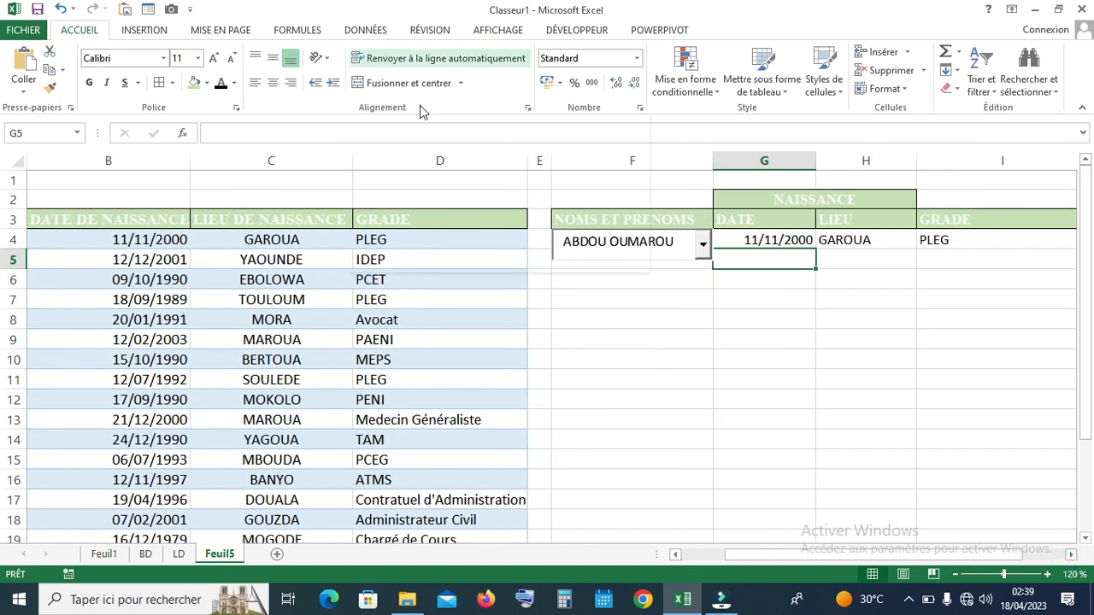
left_click(571, 32)
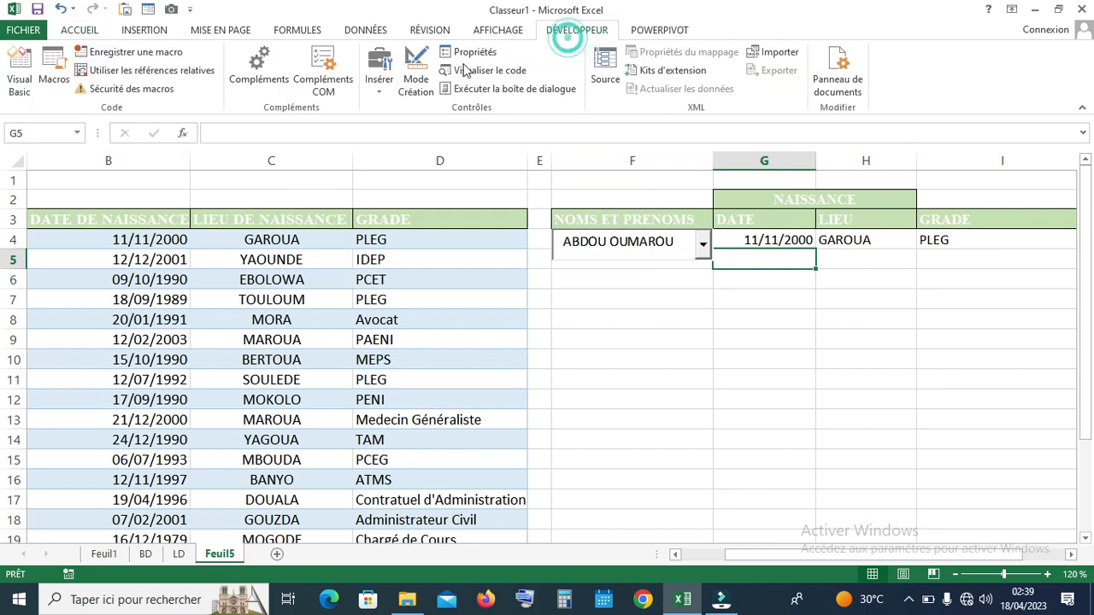
In design mode, change ComboBox1's ListFillRange from A4:A21 to A4:A500 in its Properties sheet
left_click(417, 75)
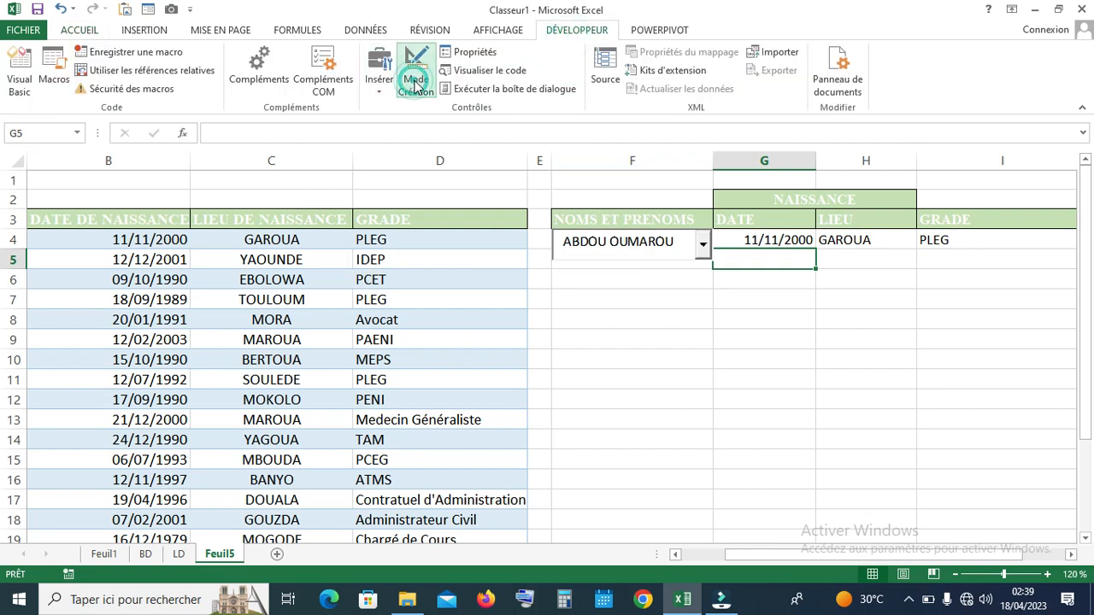
left_click(695, 246)
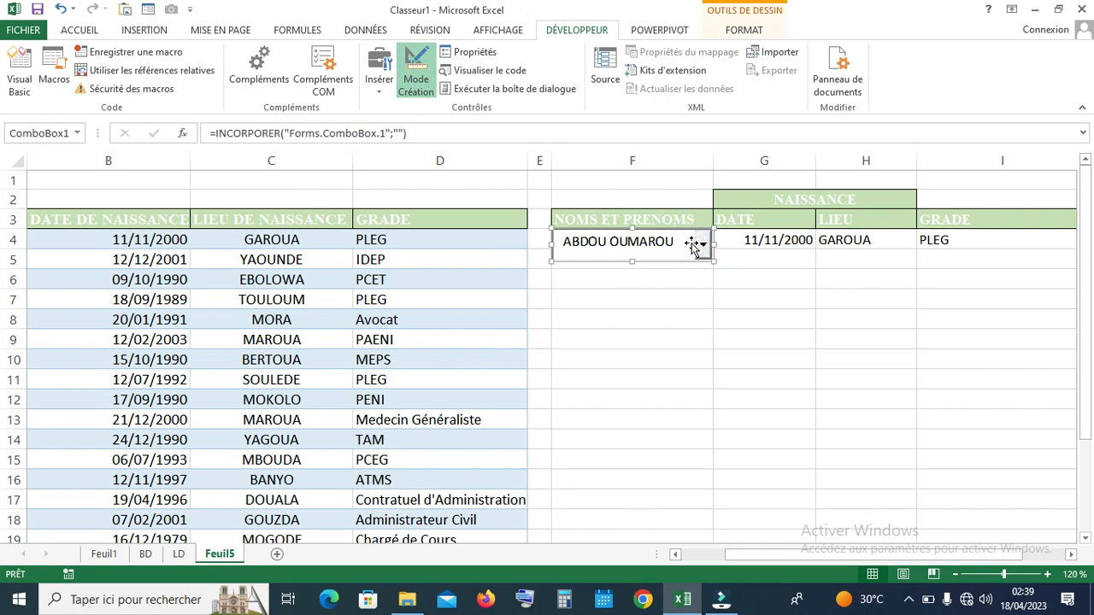
right_click(673, 251)
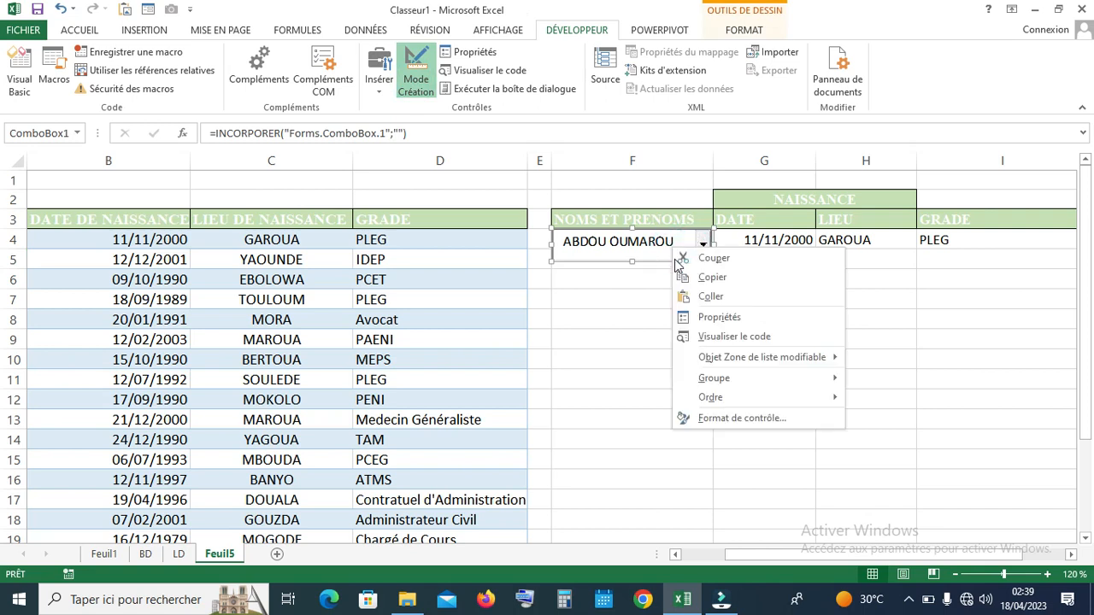
left_click(714, 317)
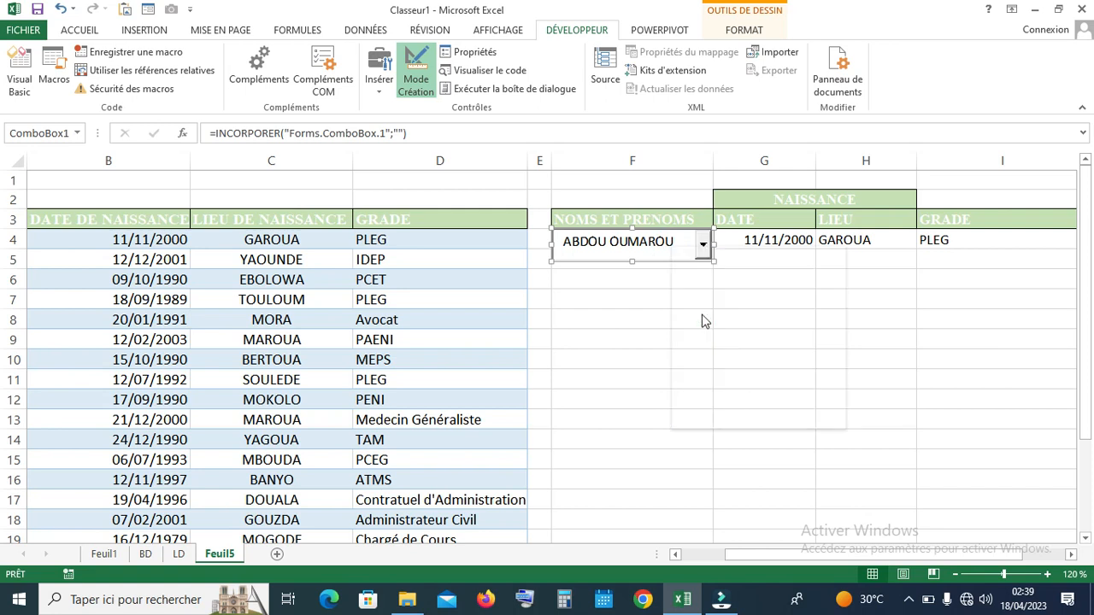
left_click_drag(381, 154, 577, 99)
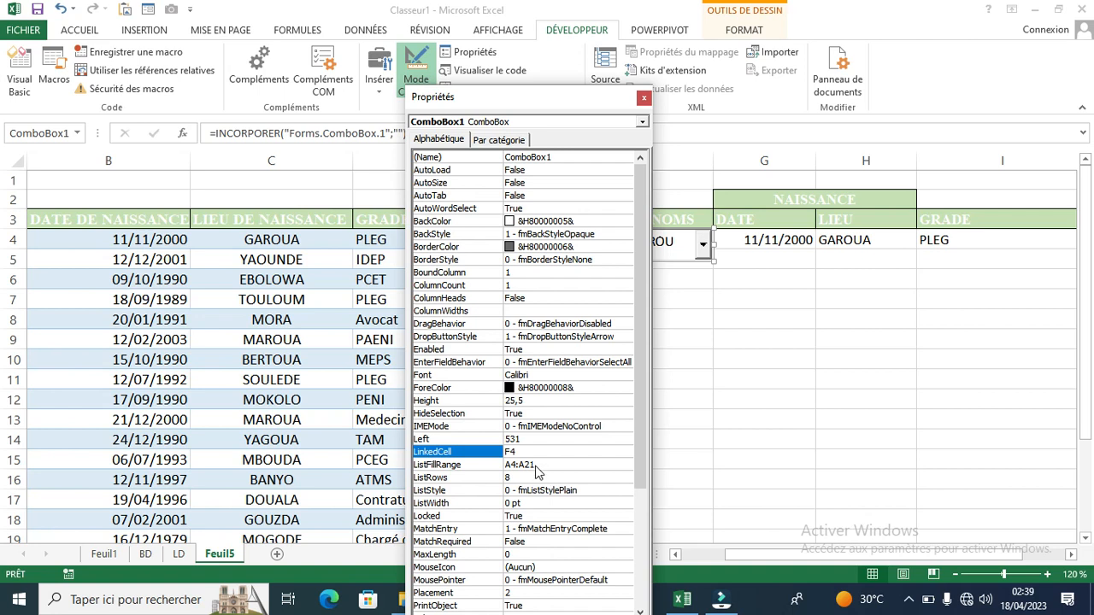
left_click_drag(555, 96, 698, 12)
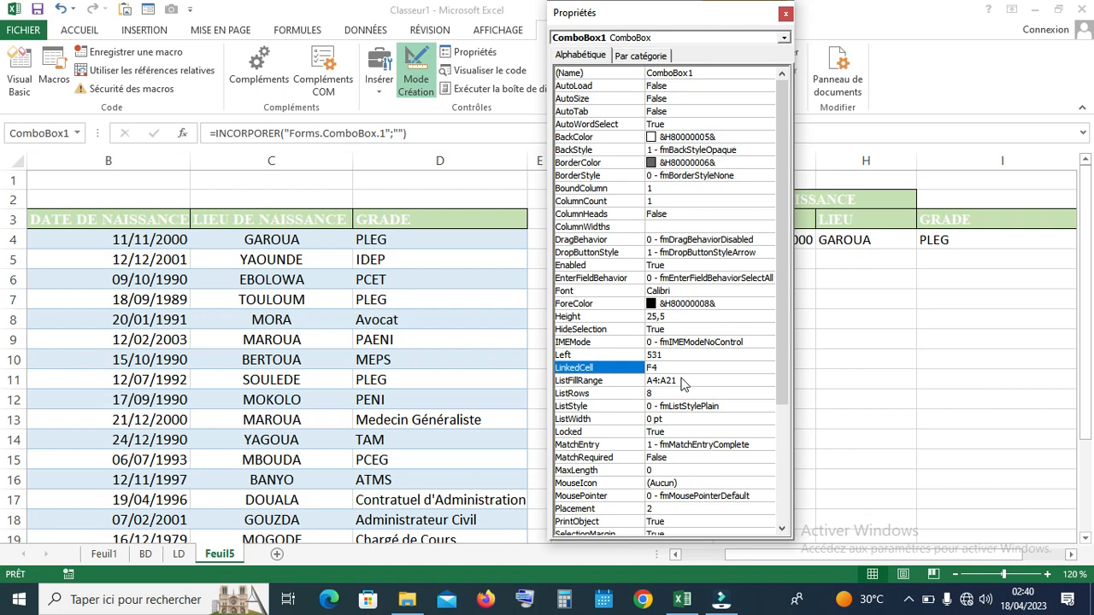
left_click(679, 381)
left_click(680, 380)
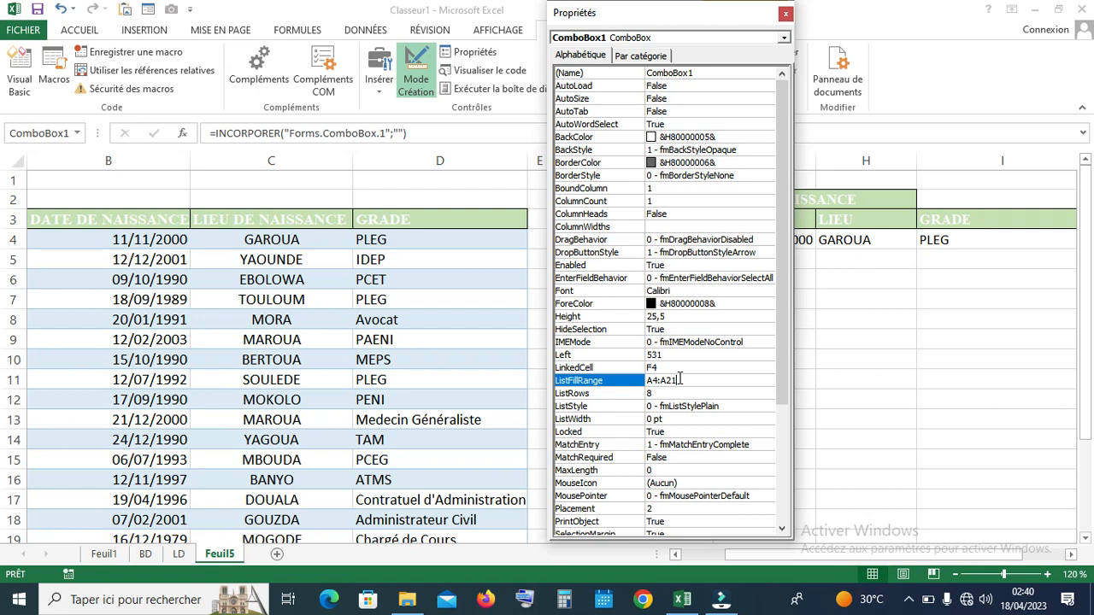
key("BackSpace")
type("500")
left_click(785, 13)
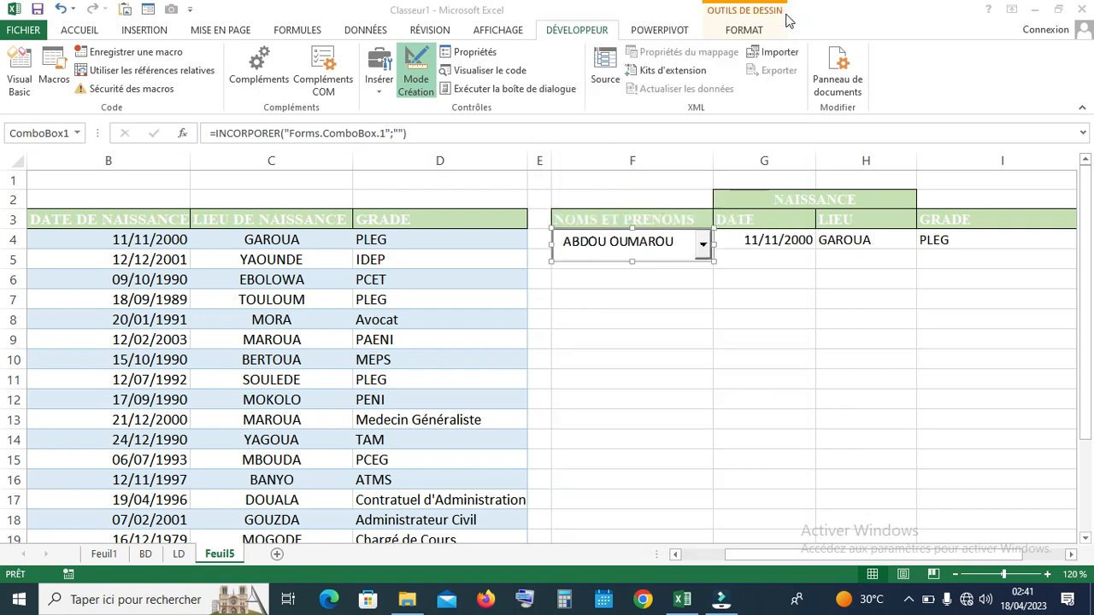
left_click(413, 77)
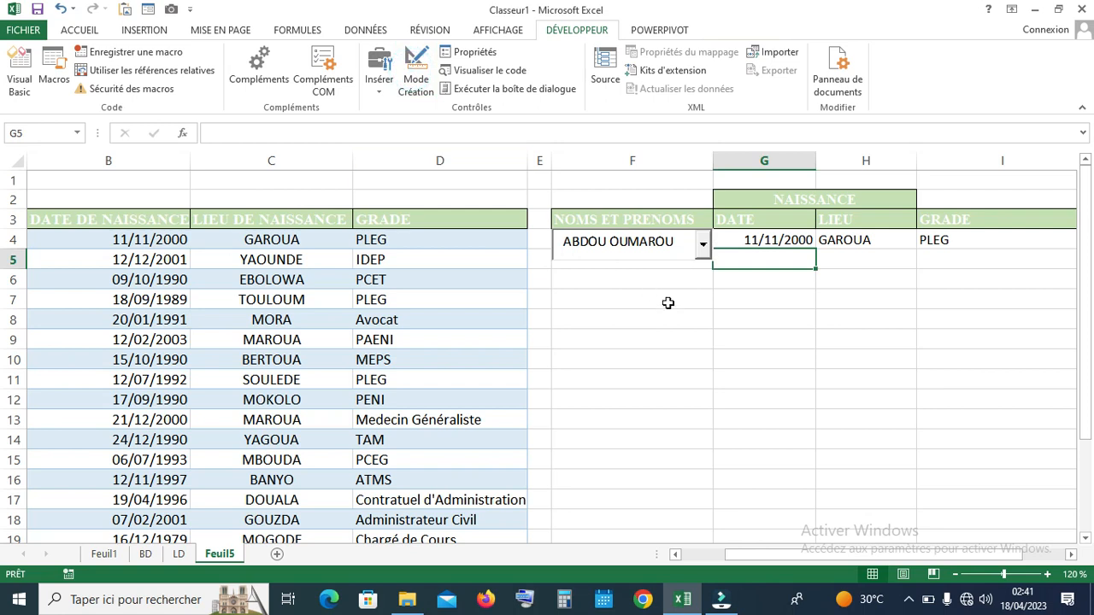
left_click(705, 245)
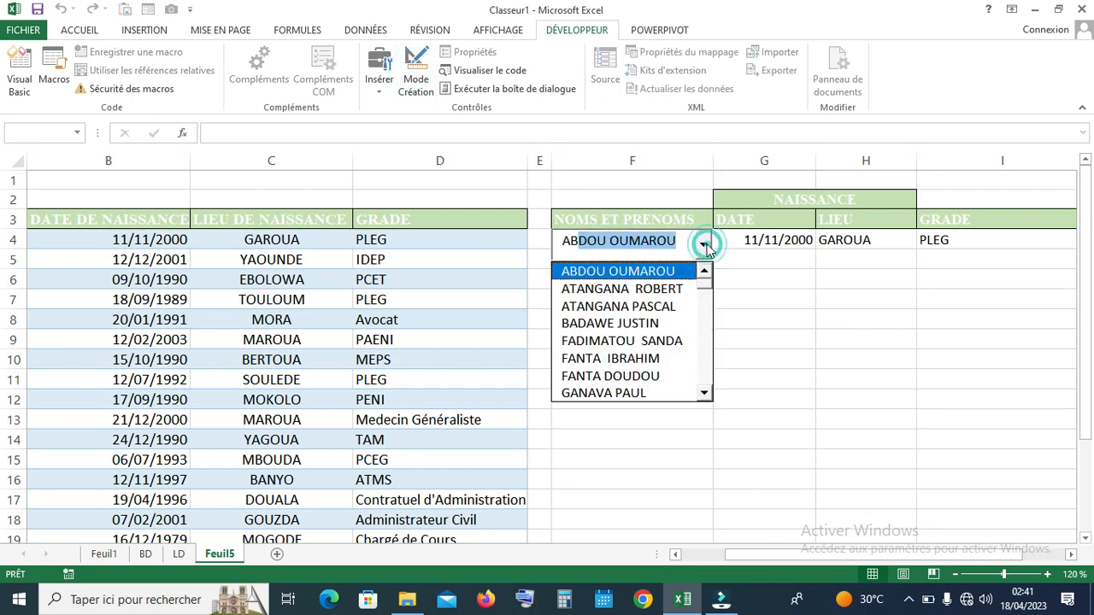
left_click(704, 245)
left_click(691, 234)
key("BackSpace")
key("BackSpace")
key("BackSpace")
key("BackSpace")
key("BackSpace")
key("BackSpace")
key("BackSpace")
key("BackSpace")
key("BackSpace")
key("BackSpace")
key("BackSpace")
key("BackSpace")
key("BackSpace")
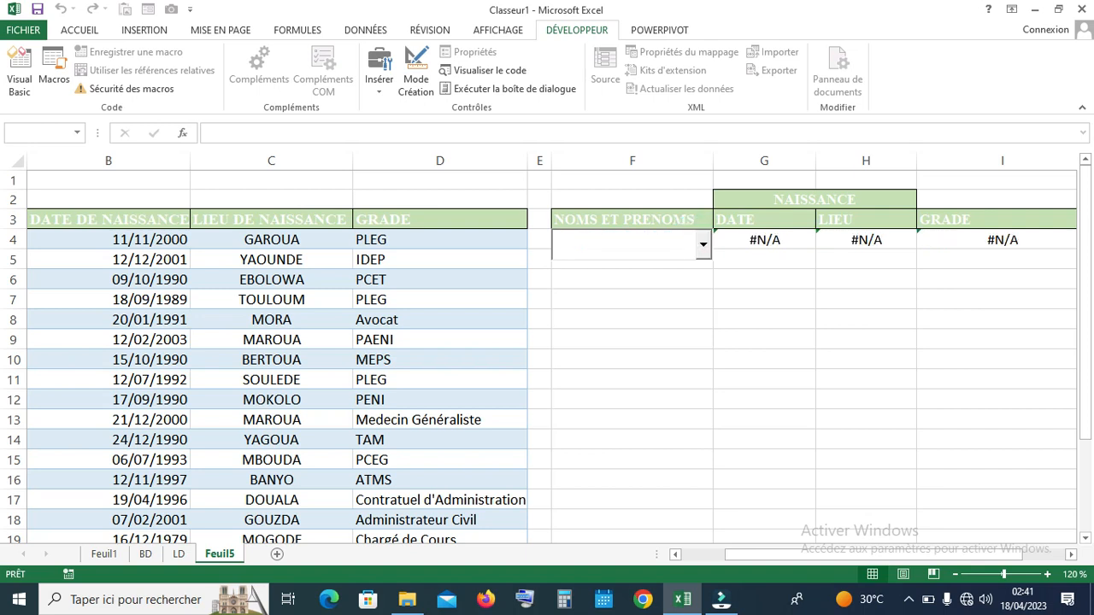
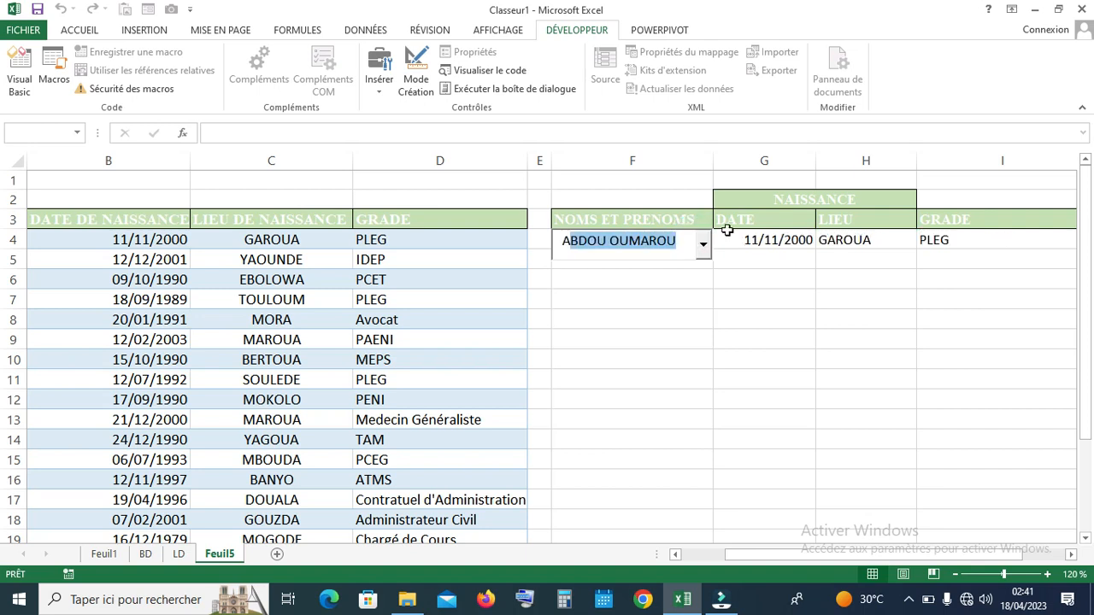
left_click(706, 247)
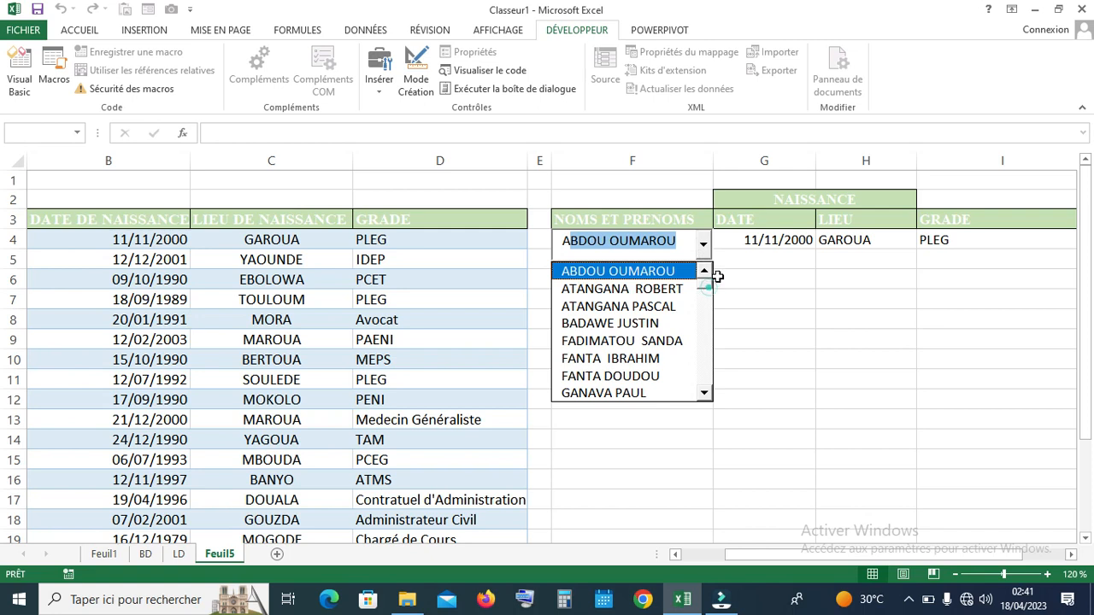
left_click(725, 262)
left_click(725, 263)
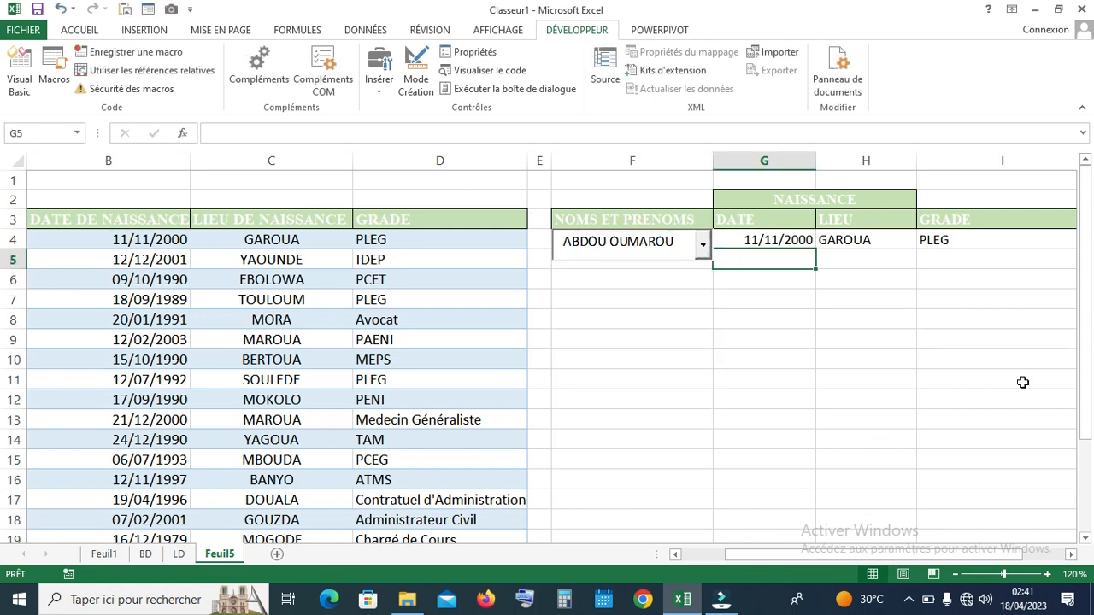
left_click_drag(1090, 382, 1087, 400)
left_click_drag(733, 556, 687, 559)
left_click(724, 455)
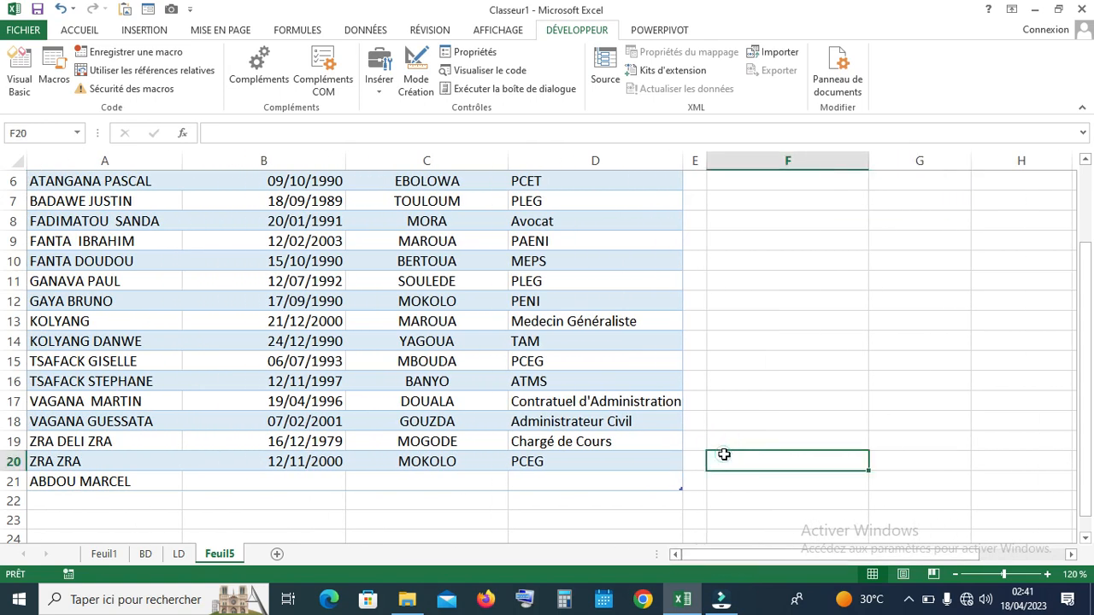
left_click(103, 481)
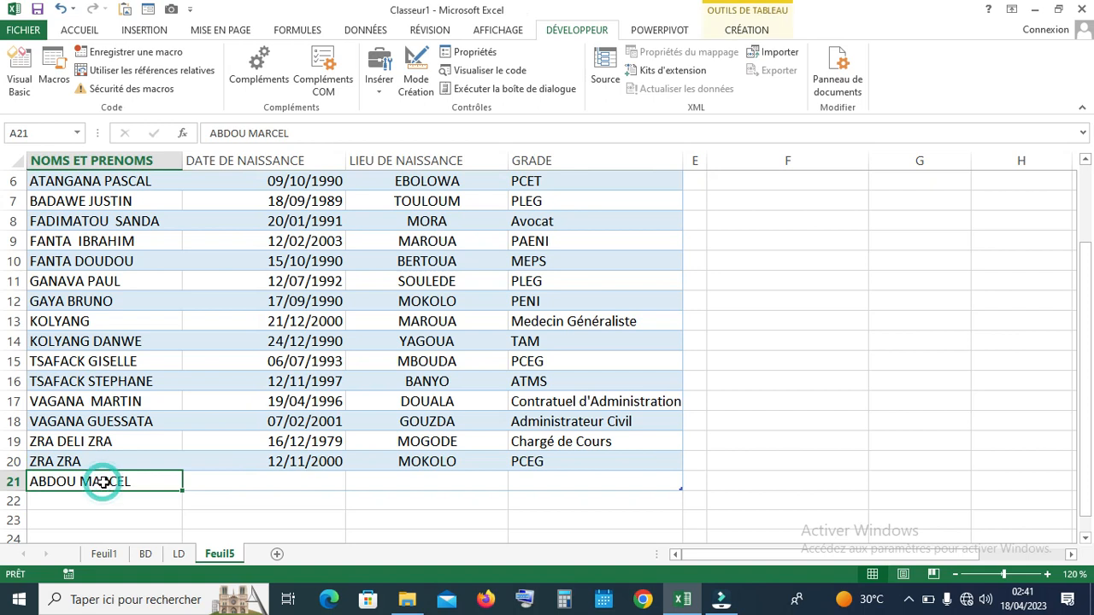
left_click(1074, 362)
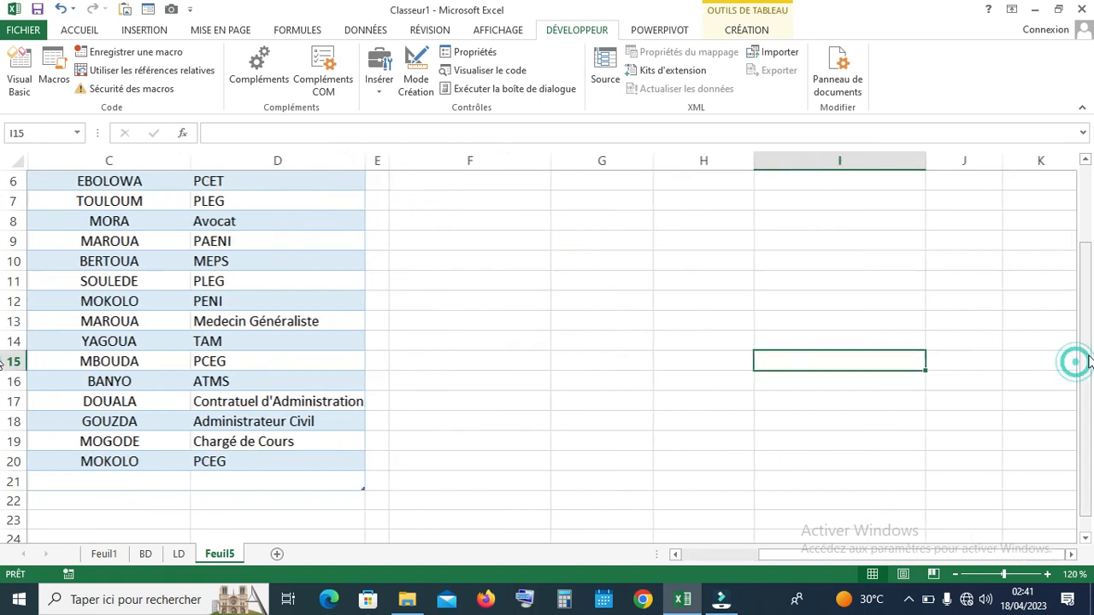
left_click_drag(1086, 359, 1077, 221)
left_click(535, 243)
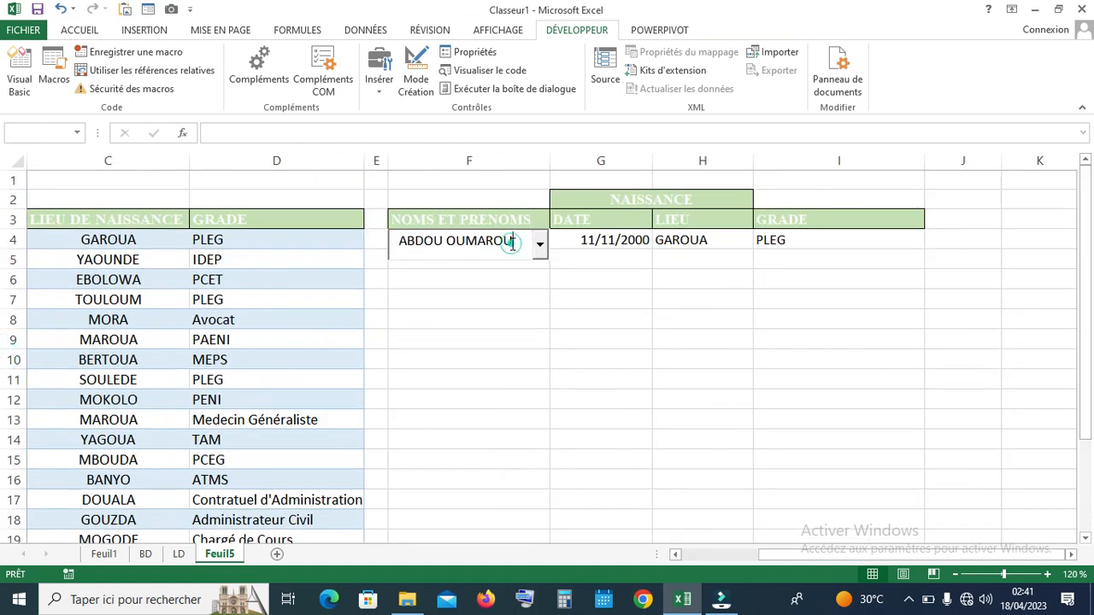
key("BackSpace")
key("BackSpace")
key("BackSpace")
key("BackSpace")
key("BackSpace")
key("BackSpace")
key("BackSpace")
key("BackSpace")
key("BackSpace")
key("BackSpace")
key("BackSpace")
key("BackSpace")
key("BackSpace")
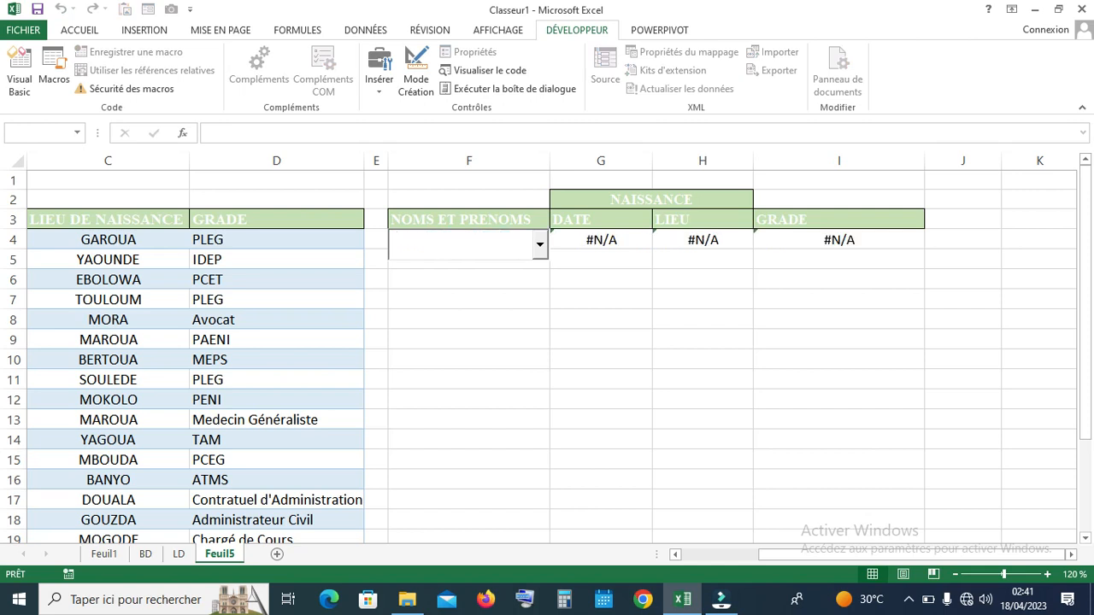
type("ABDOU")
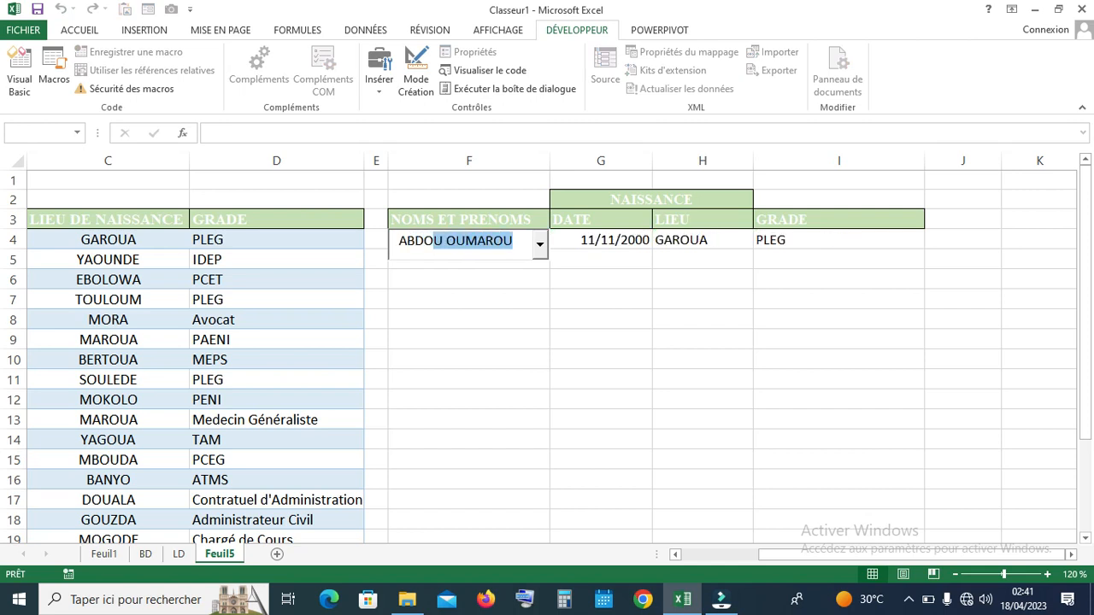
type(" M")
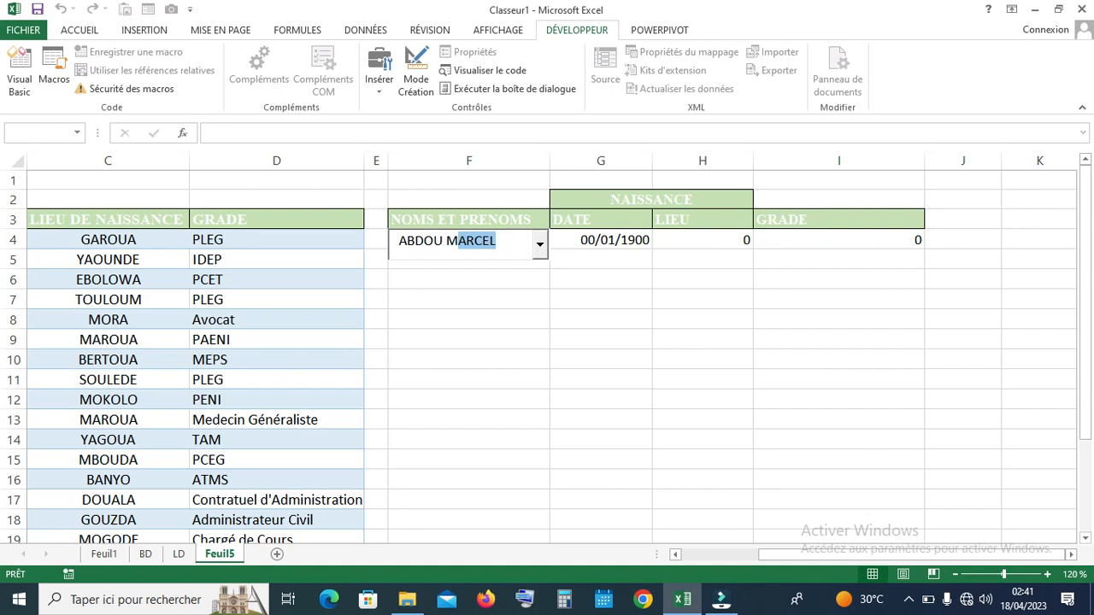
left_click(557, 257)
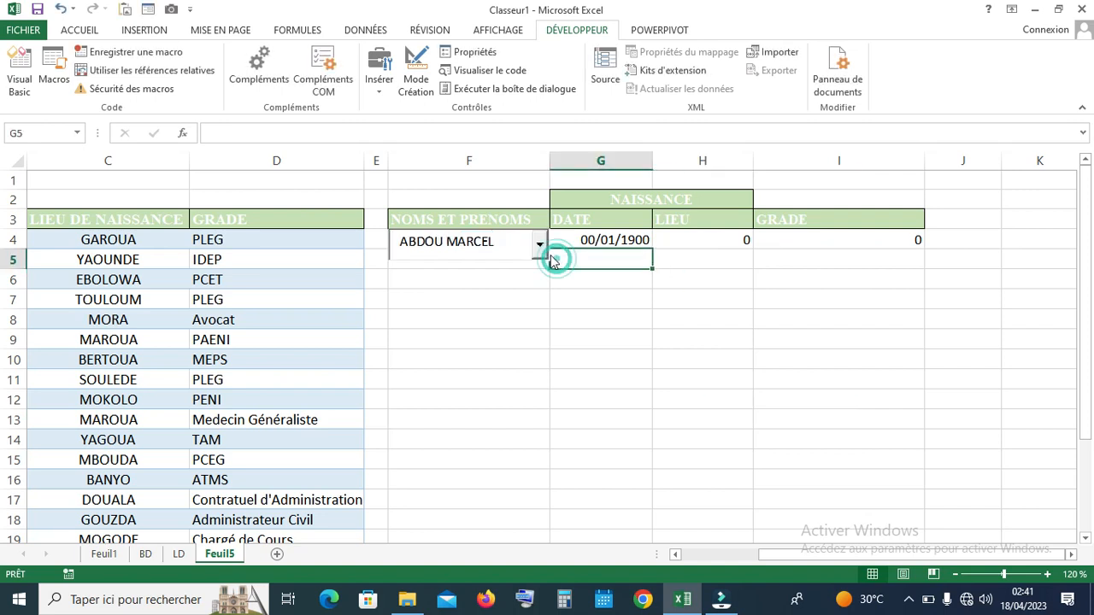
left_click(540, 246)
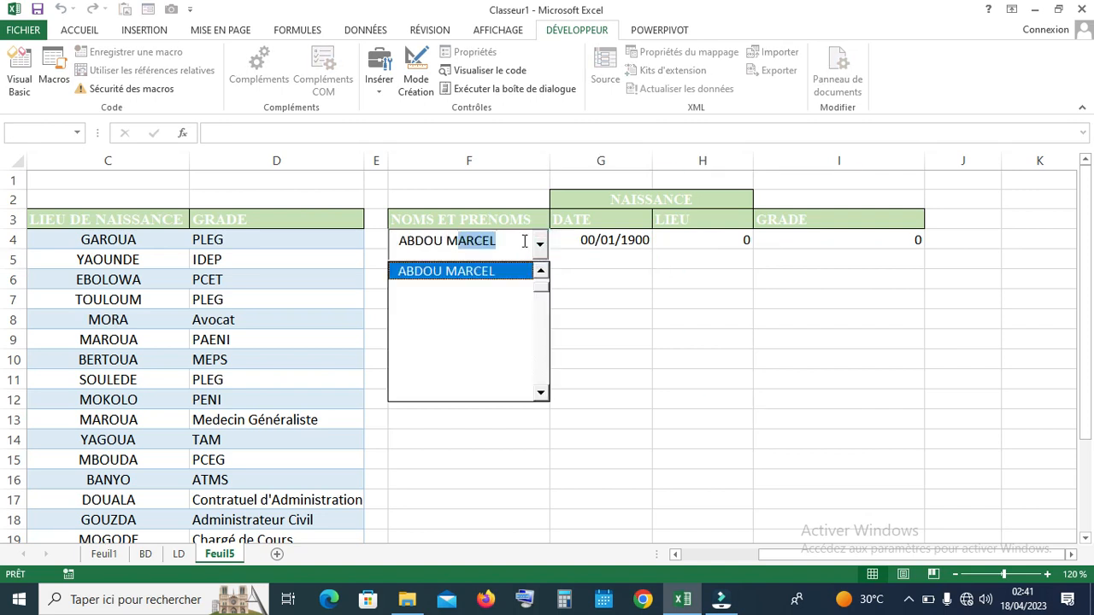
left_click(515, 237)
left_click_drag(515, 238, 398, 240)
key("BackSpace")
type("AB")
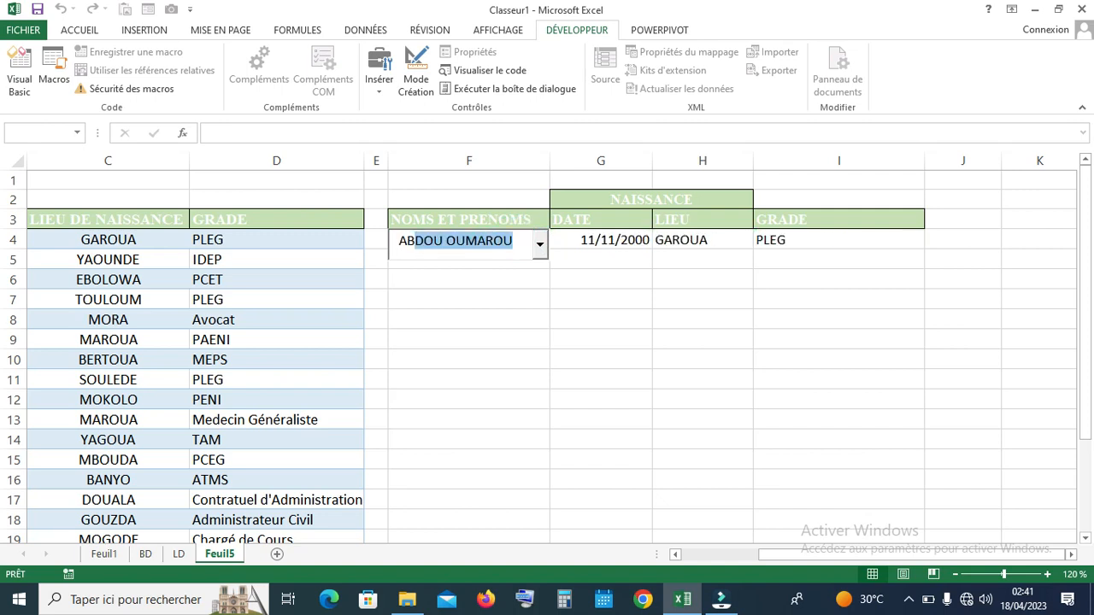
type("M")
key("BackSpace")
left_click(540, 247)
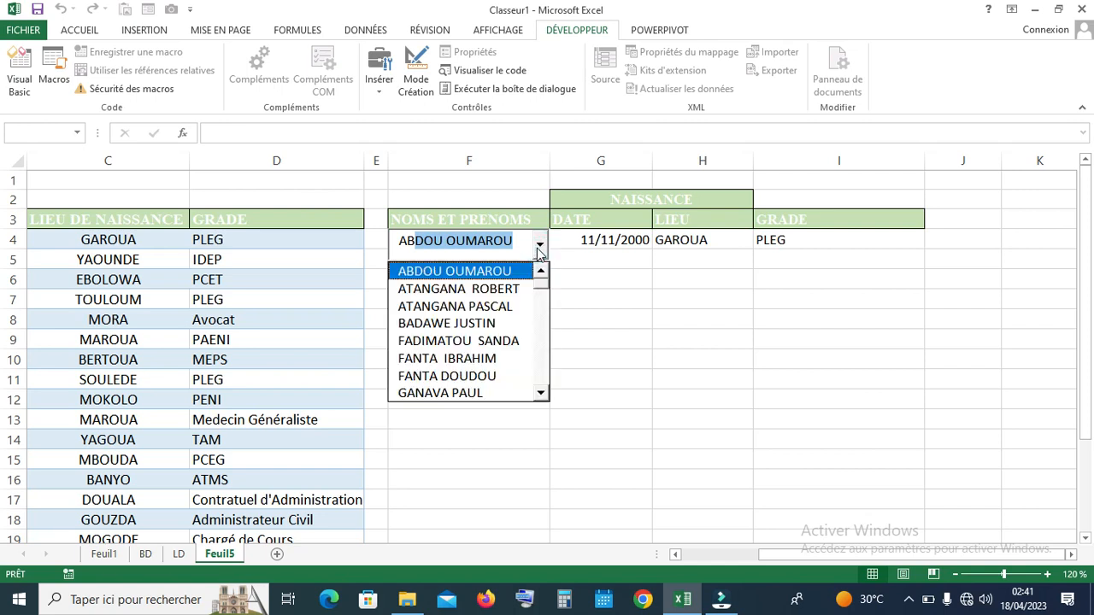
left_click_drag(543, 280, 544, 293)
left_click(451, 240)
key("Delete")
key("Delete")
key("Delete")
key("Delete")
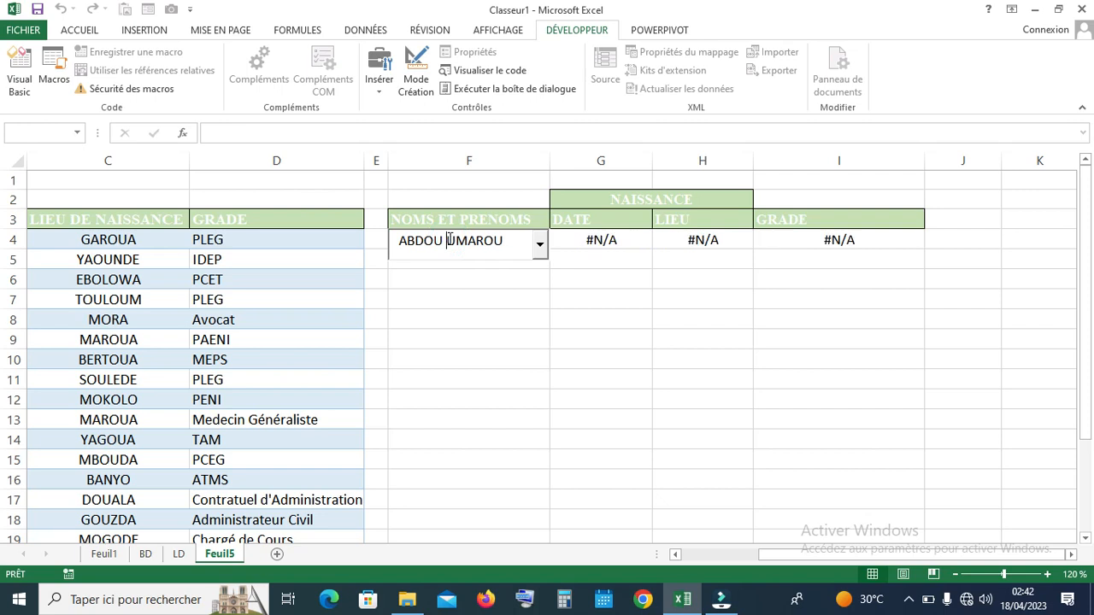
key("Delete")
key("Delete")
key("Delete")
type("O")
key("ctrl+a")
key("BackSpace")
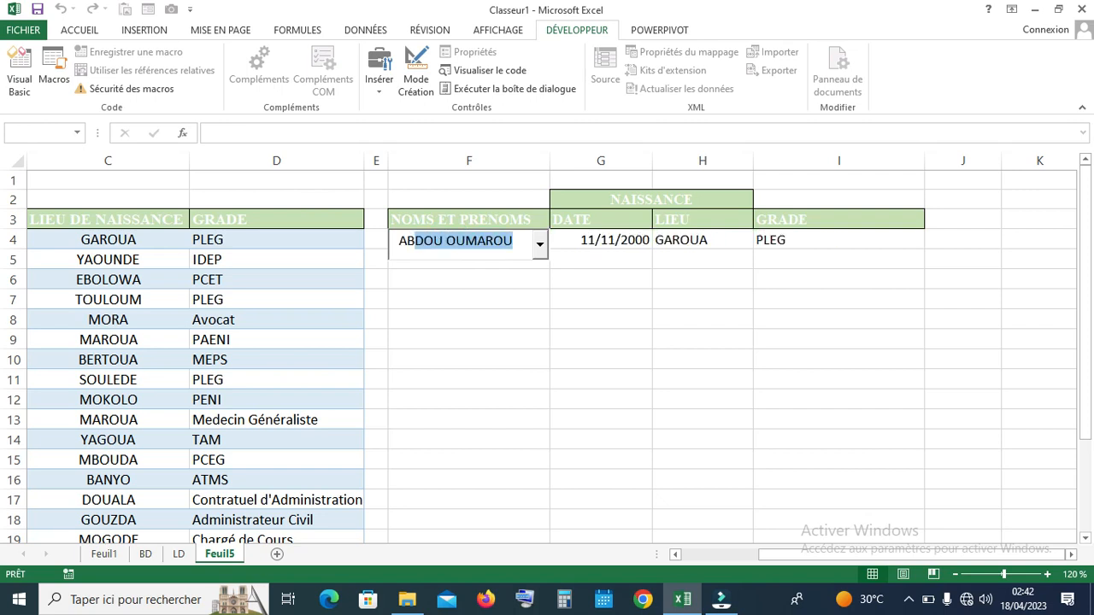
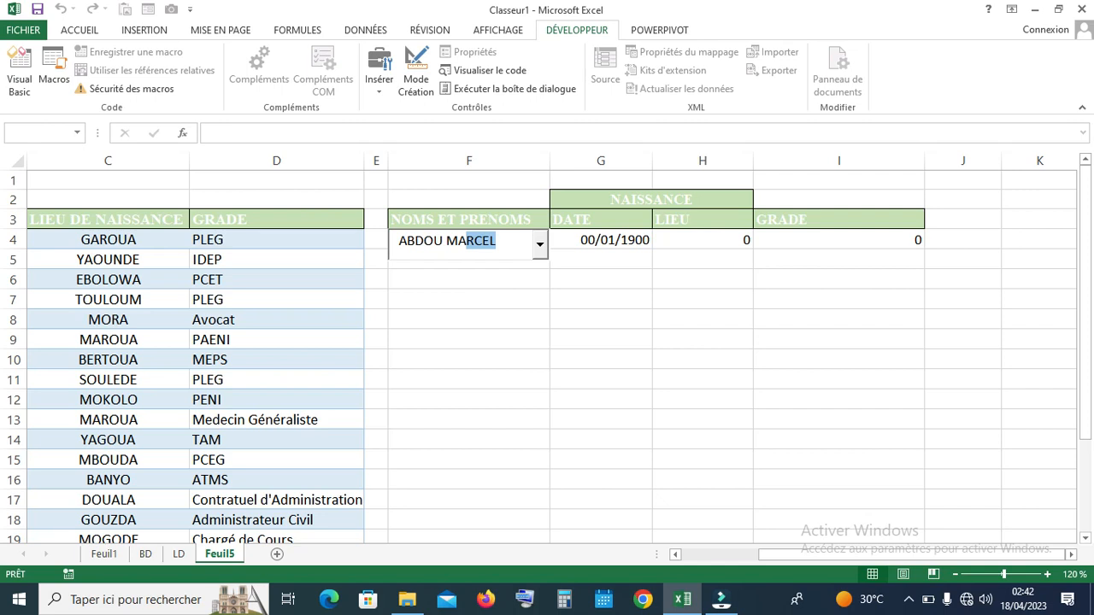
left_click(462, 417)
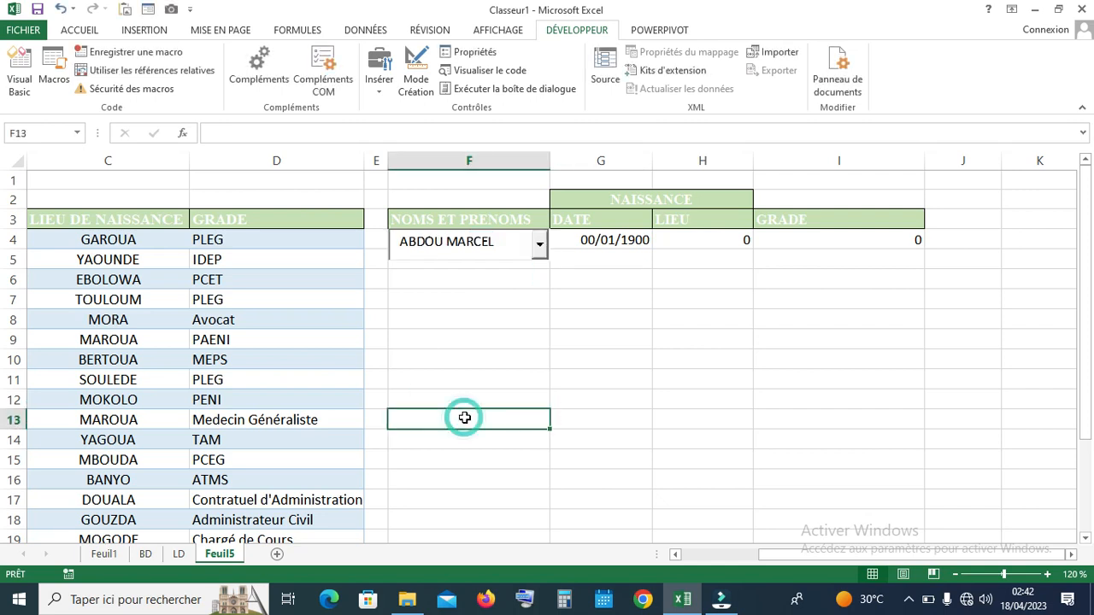
left_click_drag(919, 554, 840, 557)
left_click_drag(1088, 192, 1089, 227)
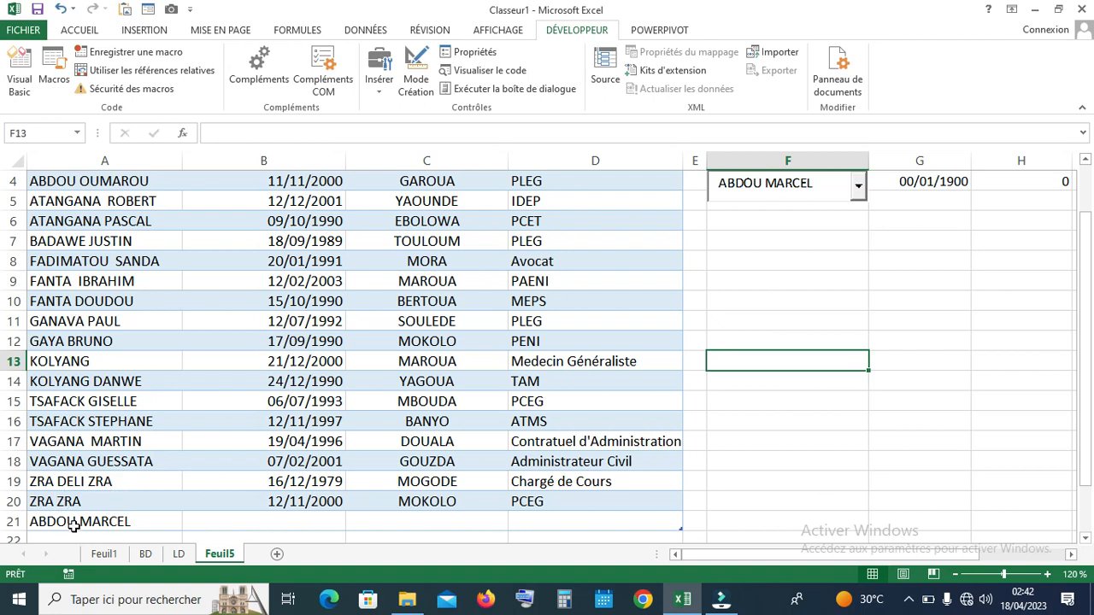
left_click(829, 187)
left_click_drag(817, 182, 717, 182)
key("BackSpace")
type("ABA")
key("Down")
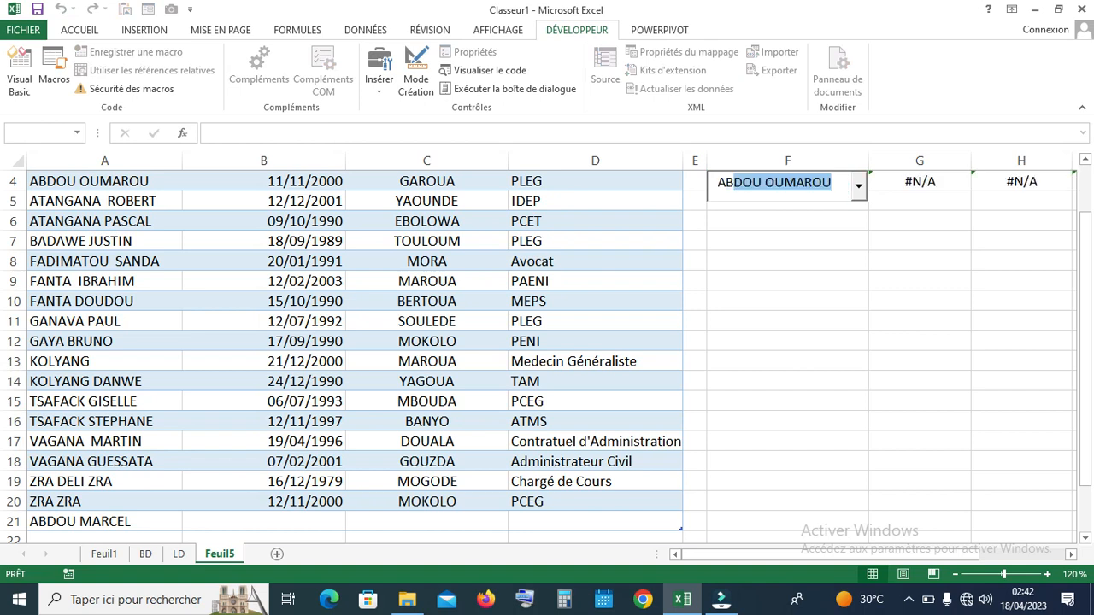
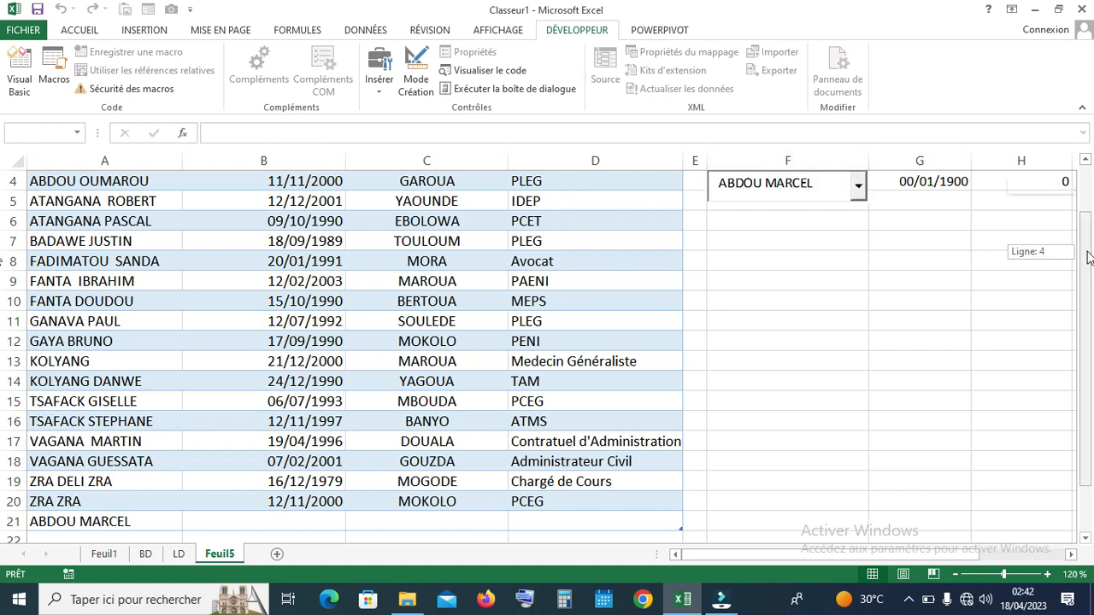
scroll(1089, 258, "up", 1)
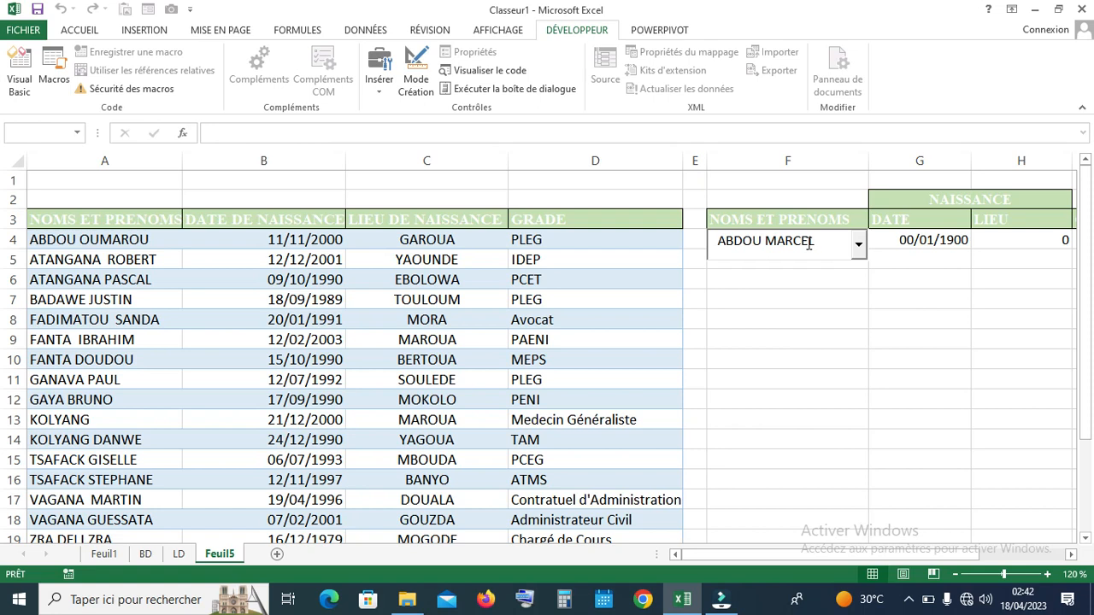
left_click(859, 248)
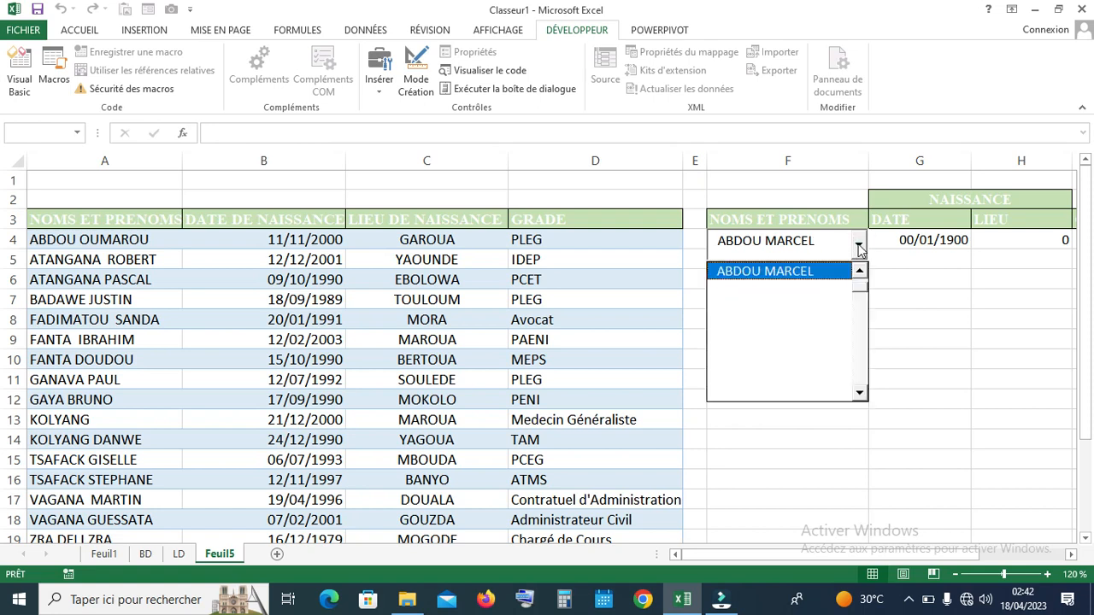
left_click(820, 233)
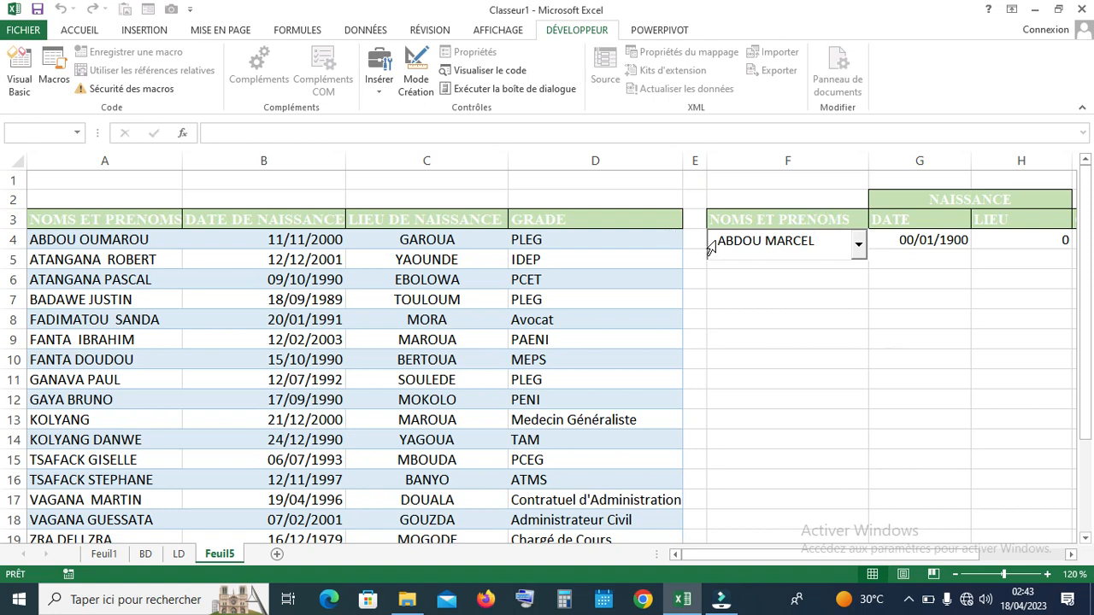
left_click(1089, 320)
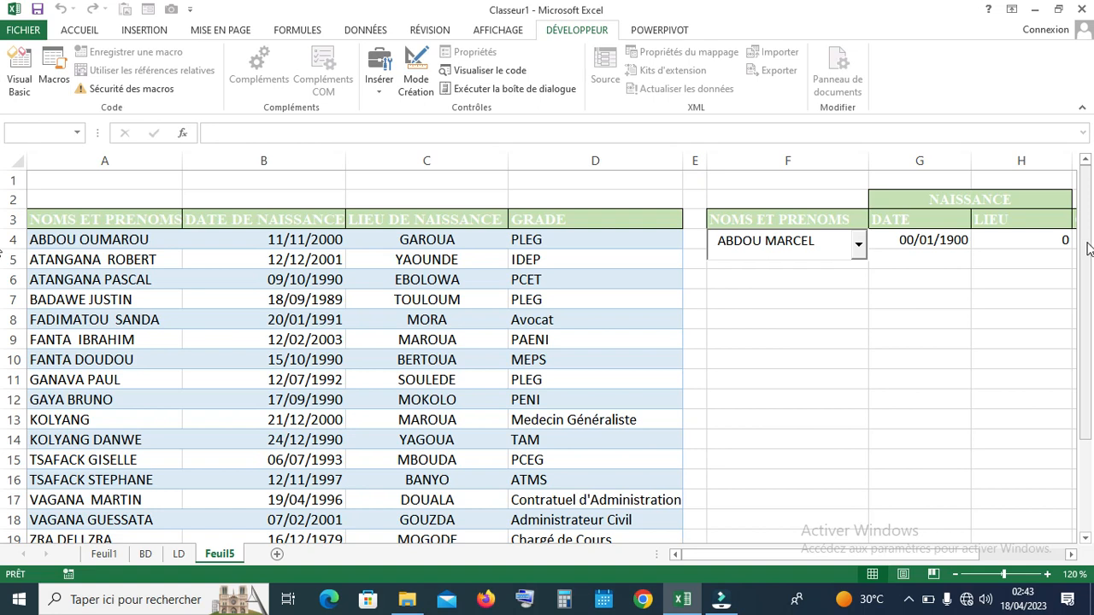